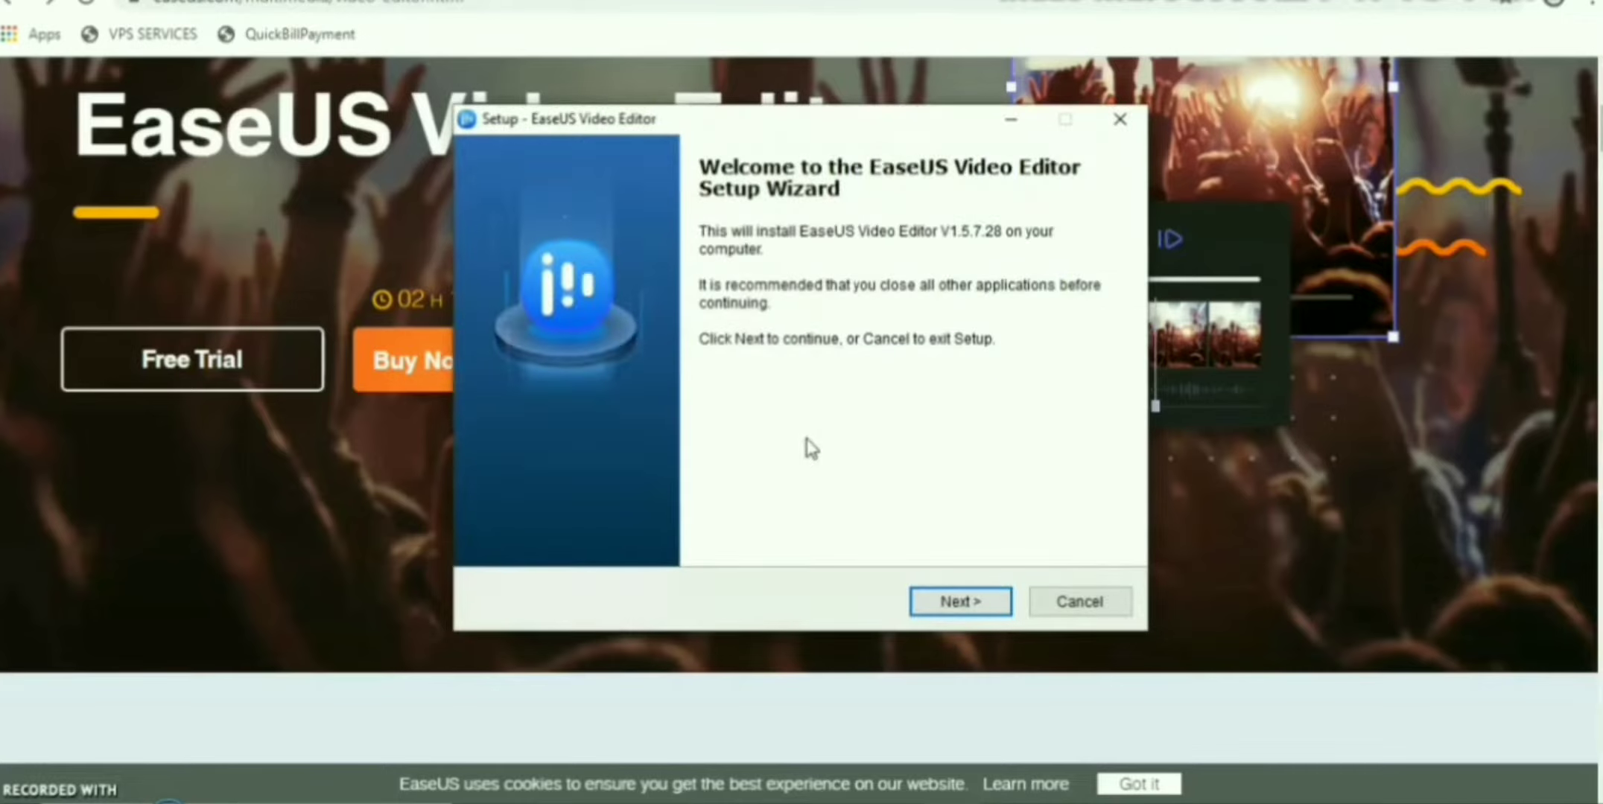
Install EaseUS Video Editor in its default folder, accepting the license and creating a desktop shortcut, and finish the setup
left_click(972, 603)
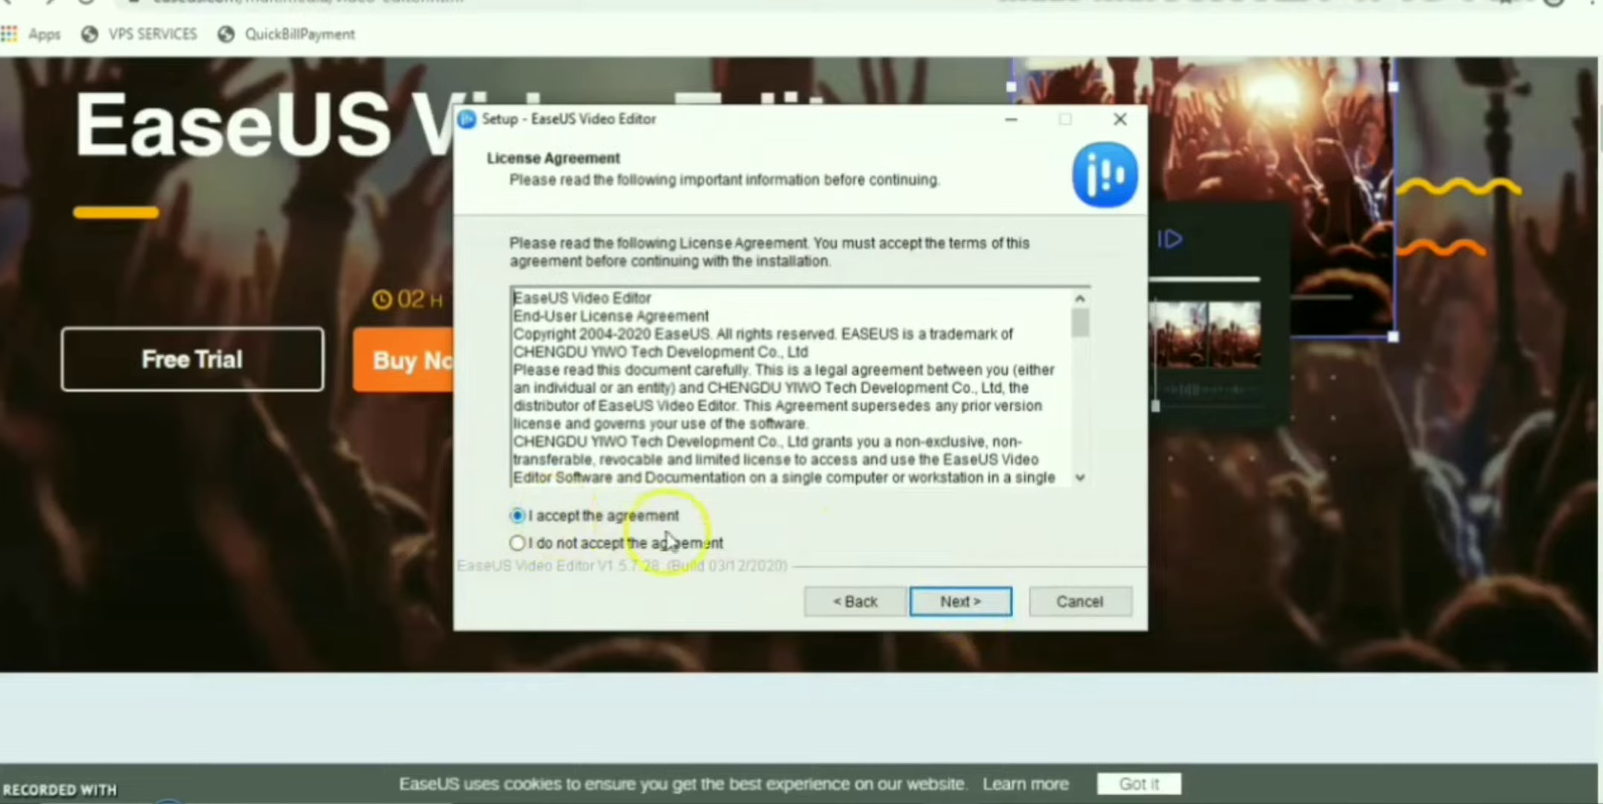
left_click(961, 604)
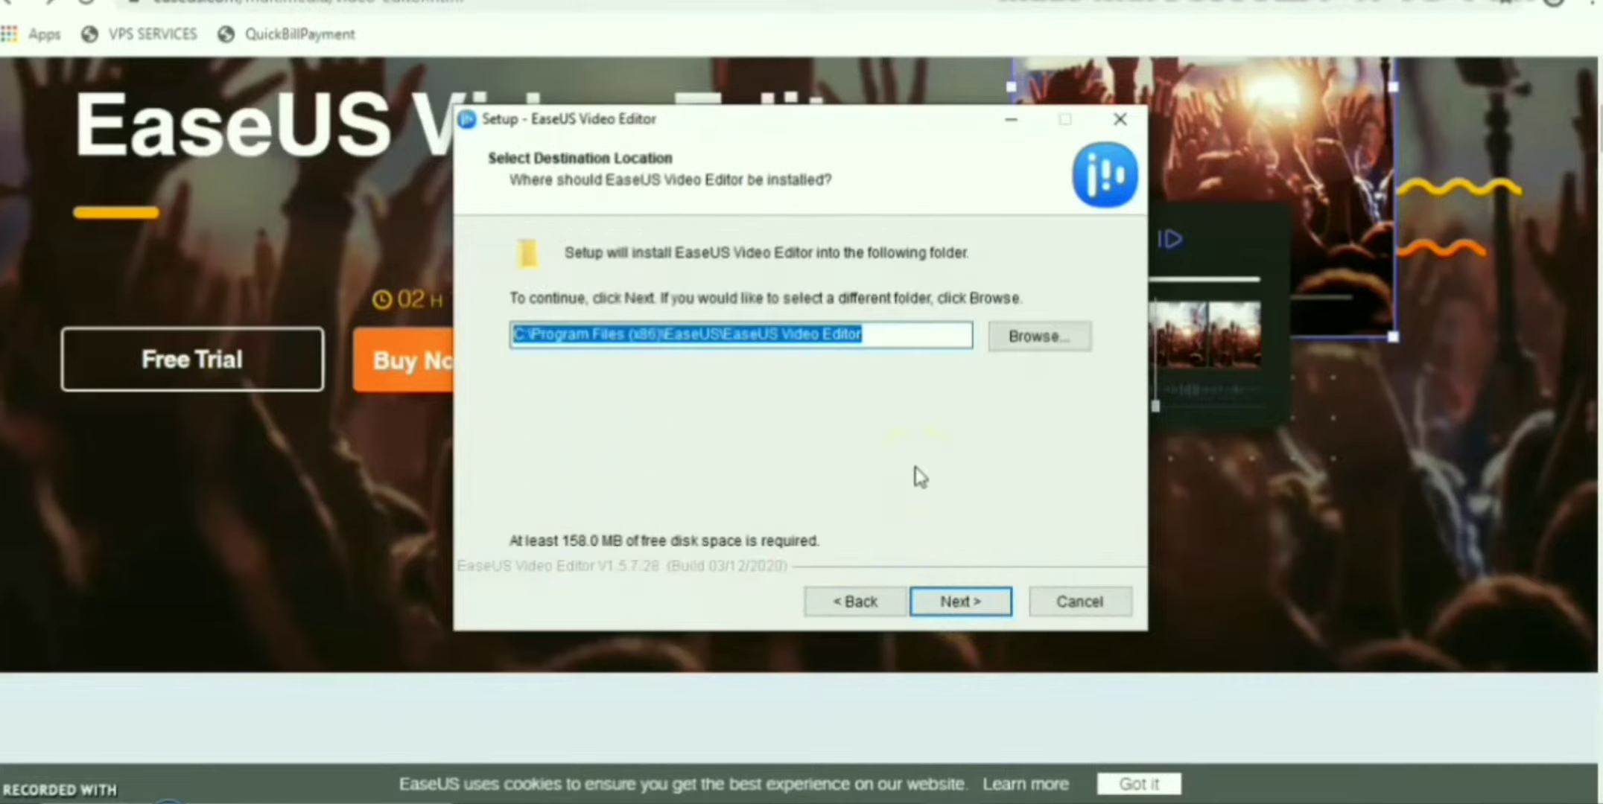
left_click(961, 588)
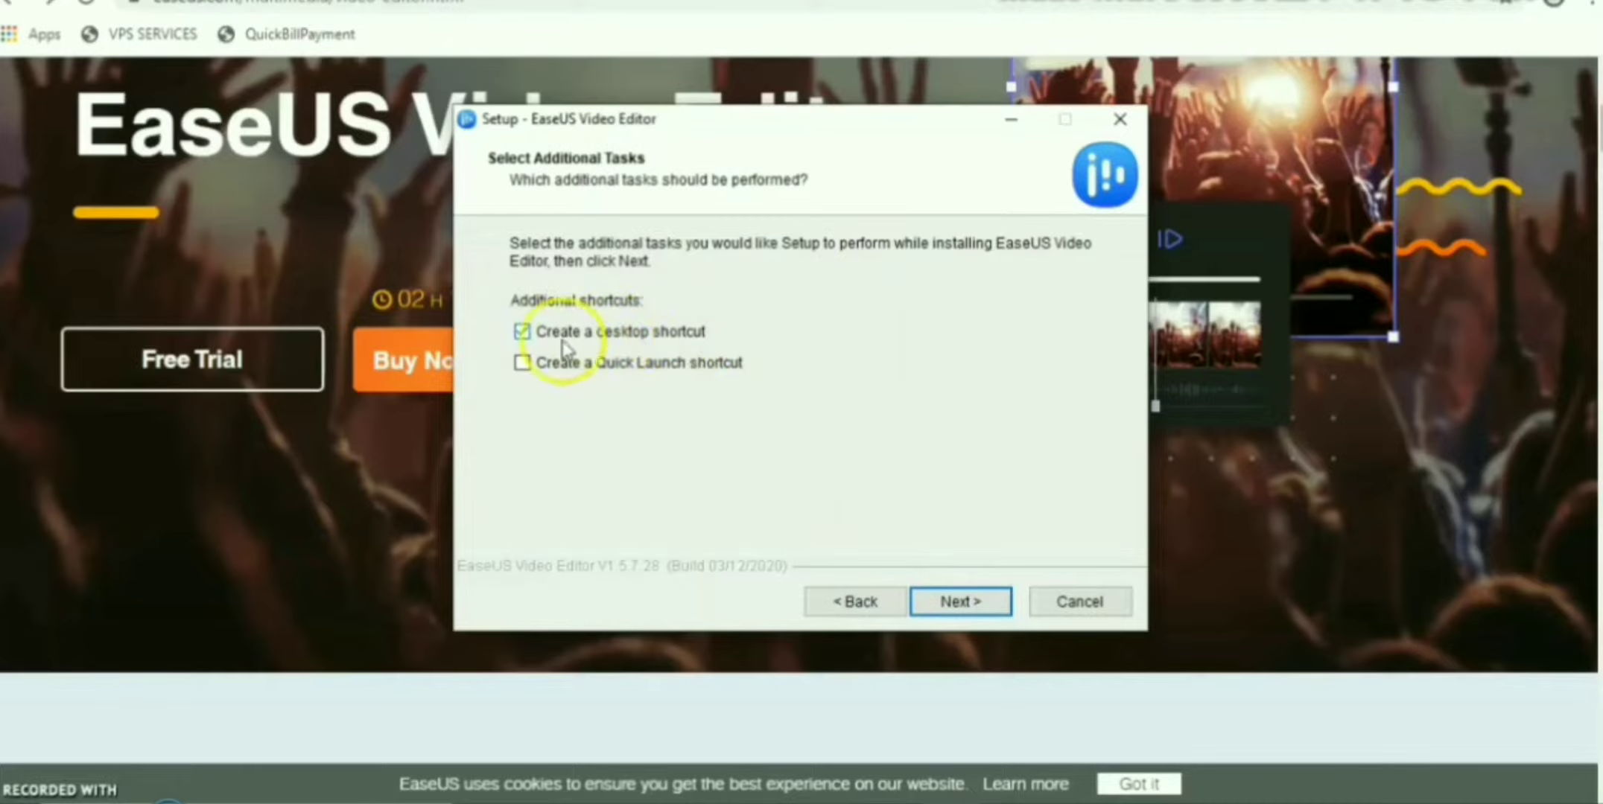
left_click(951, 603)
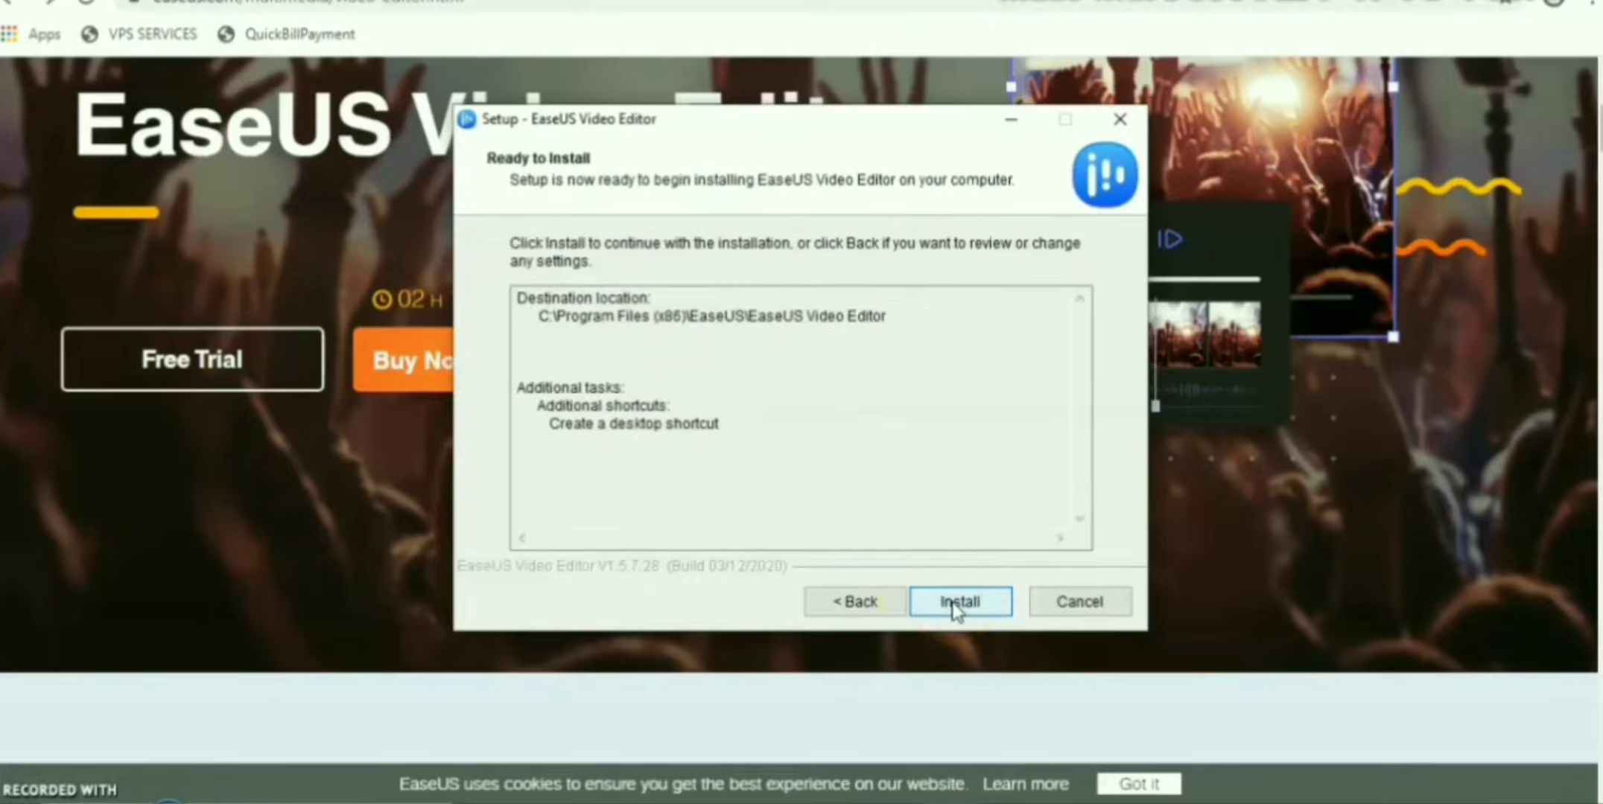
left_click(953, 603)
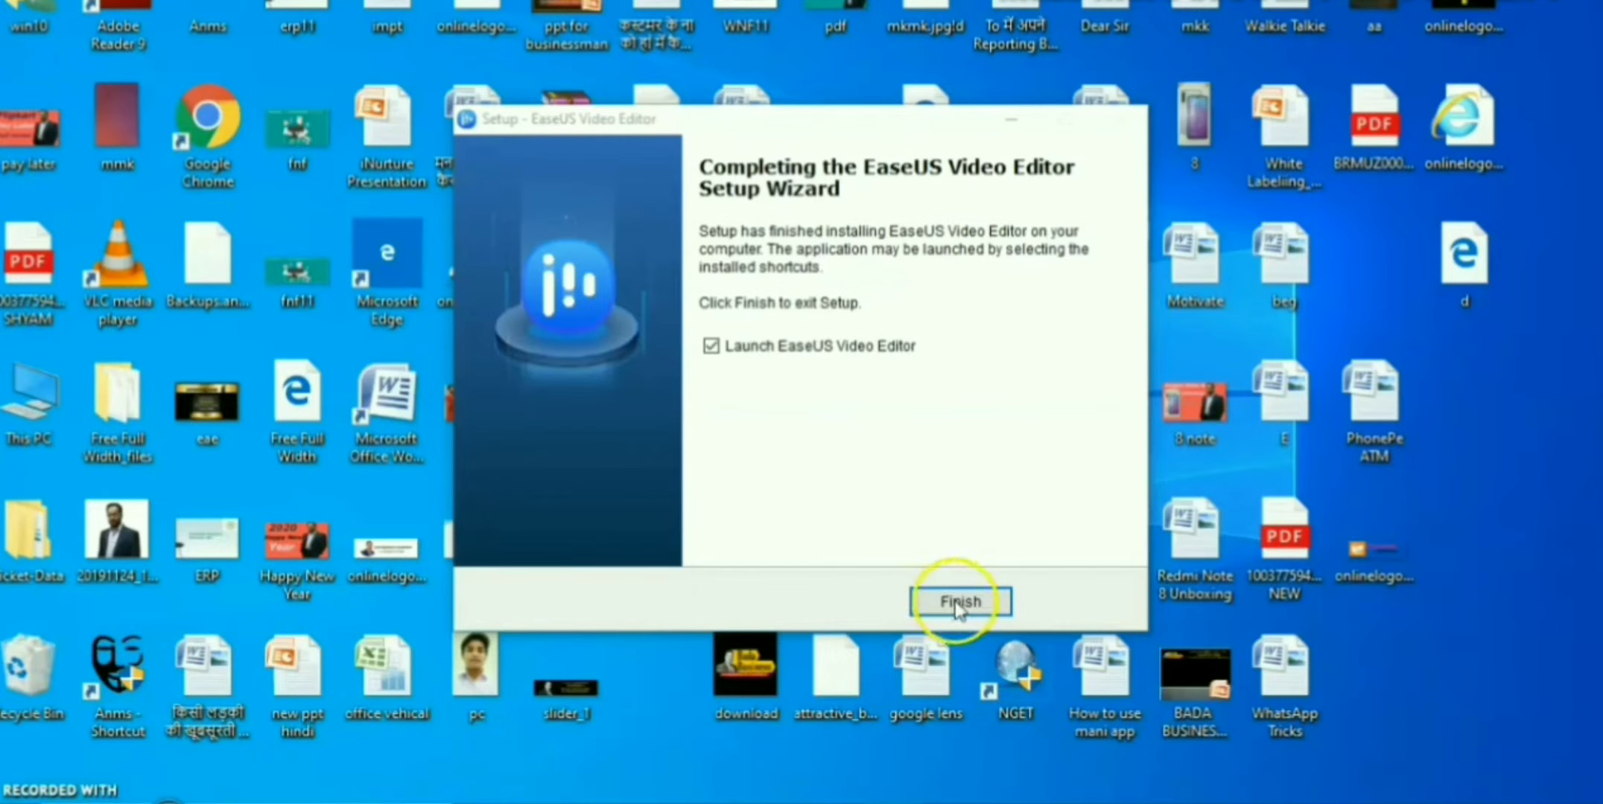
left_click(958, 604)
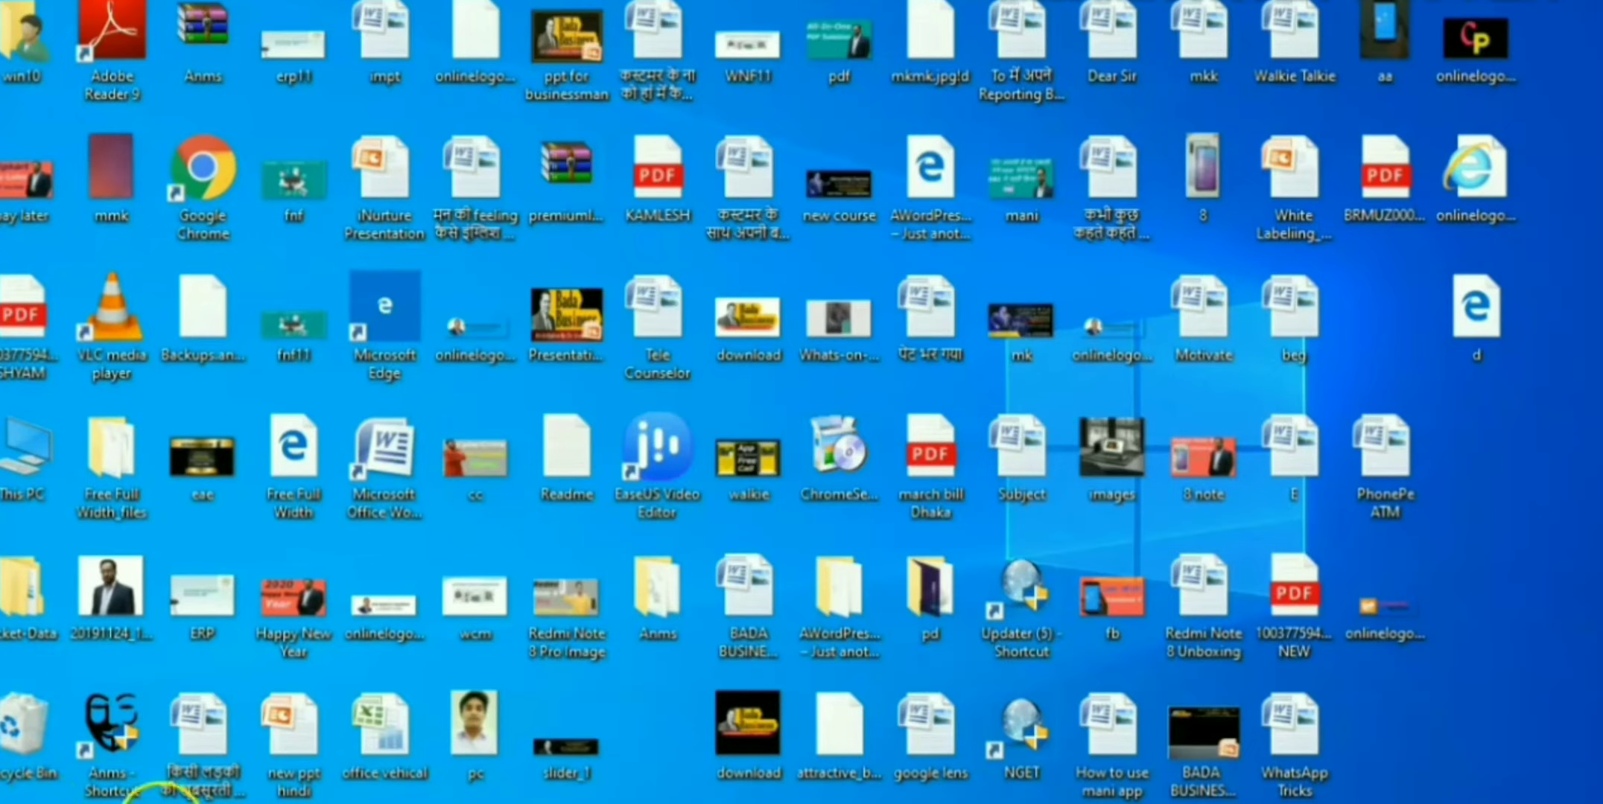
Launch EaseUS Video Editor from the desktop, create a 16:9 (Widescreen) project and dismiss the import tip
double_click(663, 453)
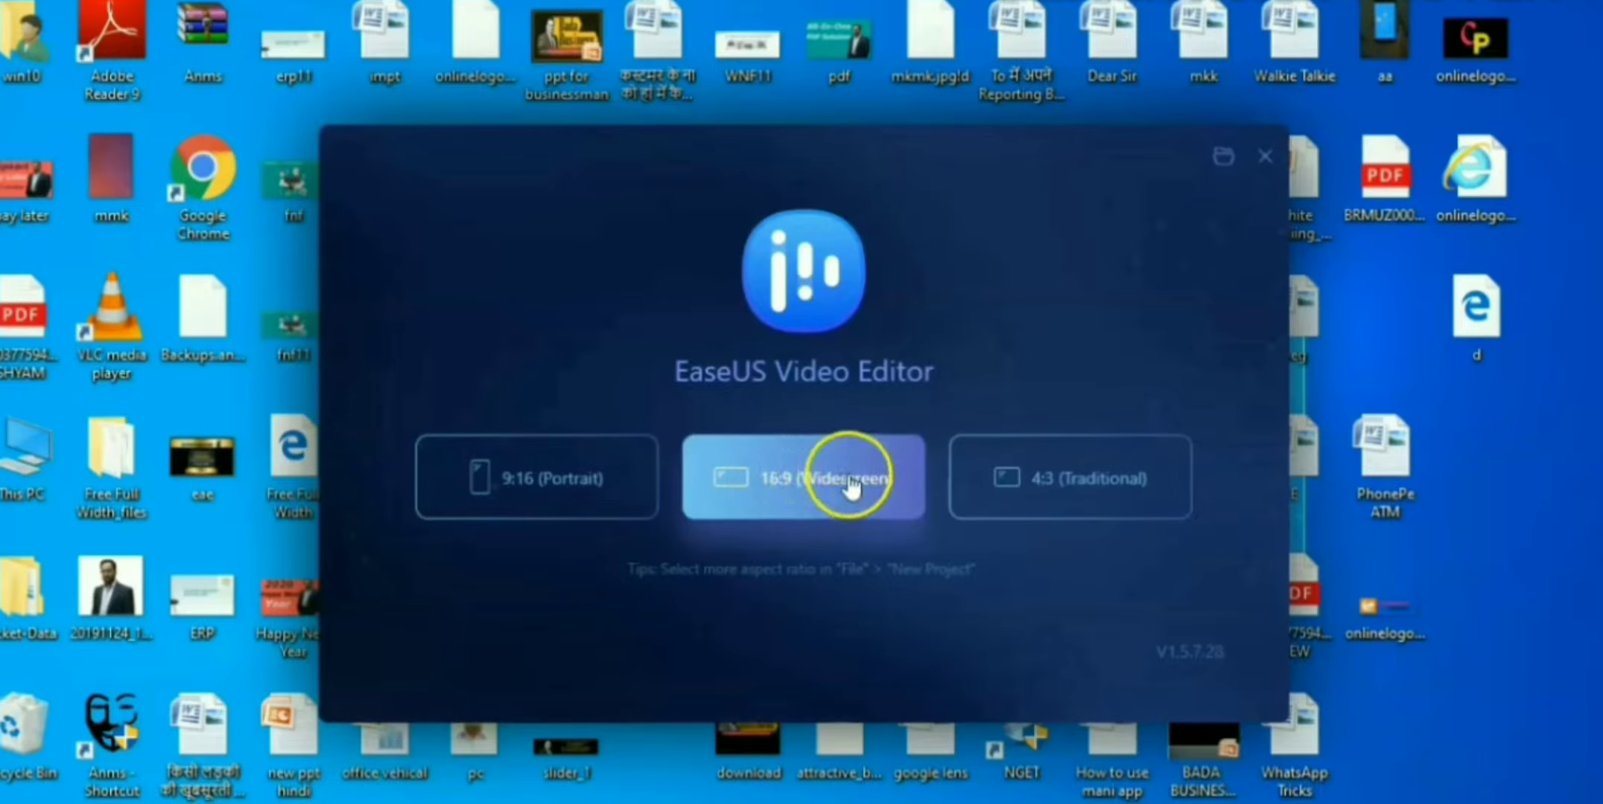
left_click(809, 484)
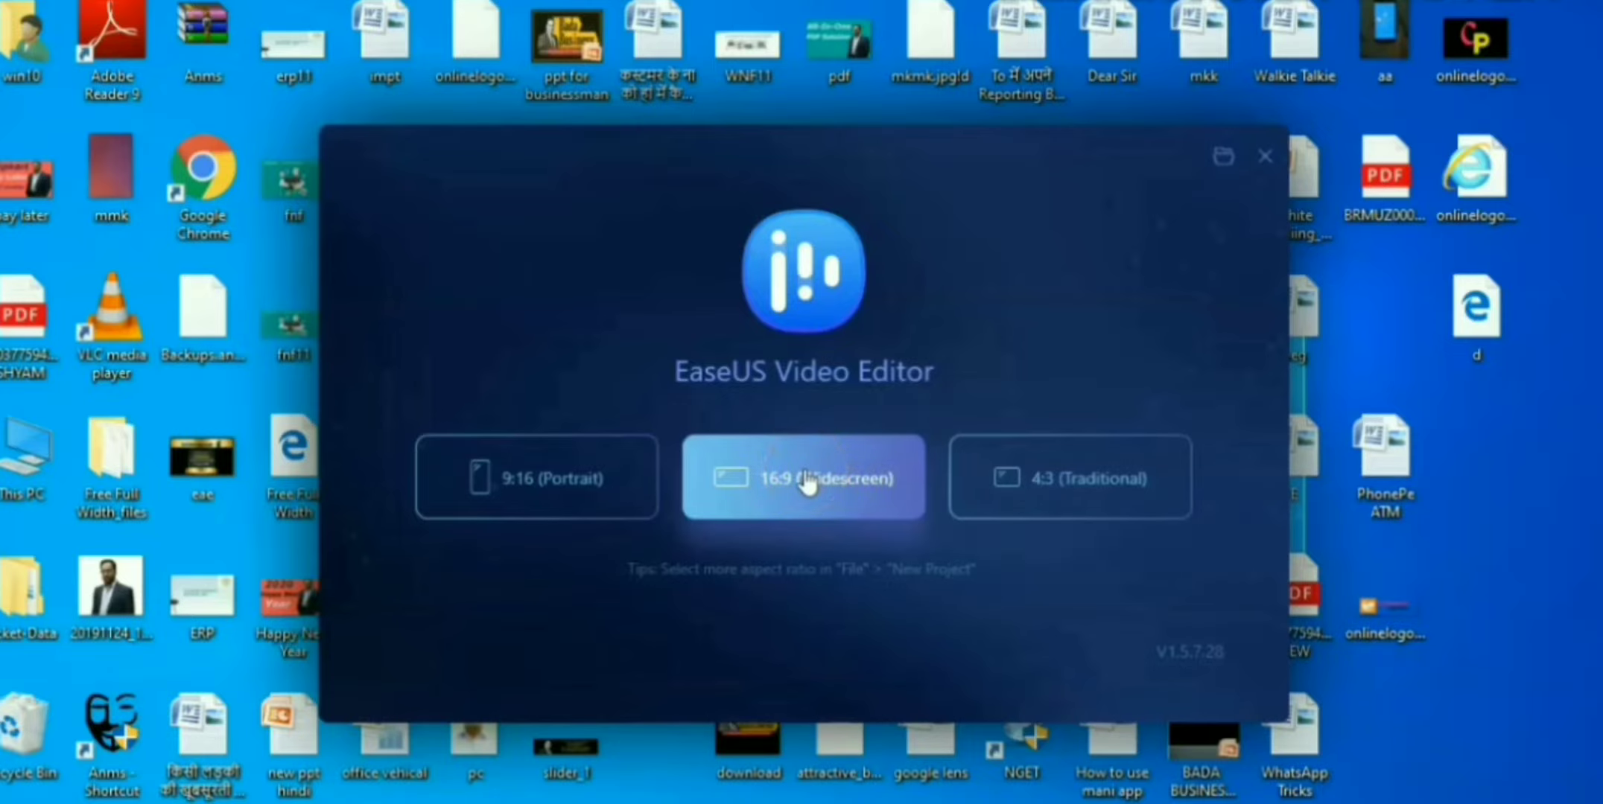
left_click(788, 473)
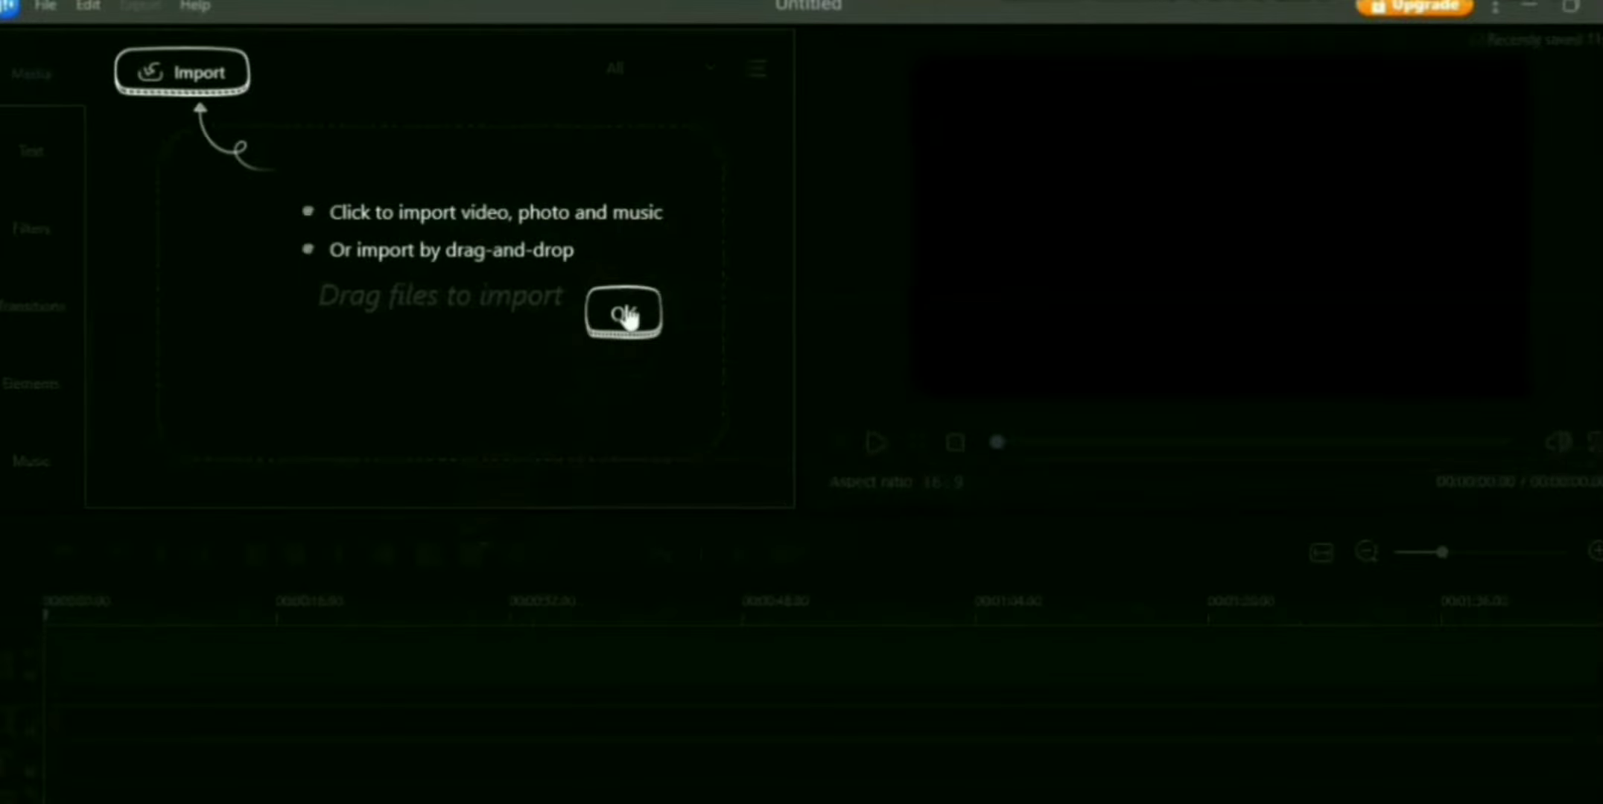
left_click(481, 219)
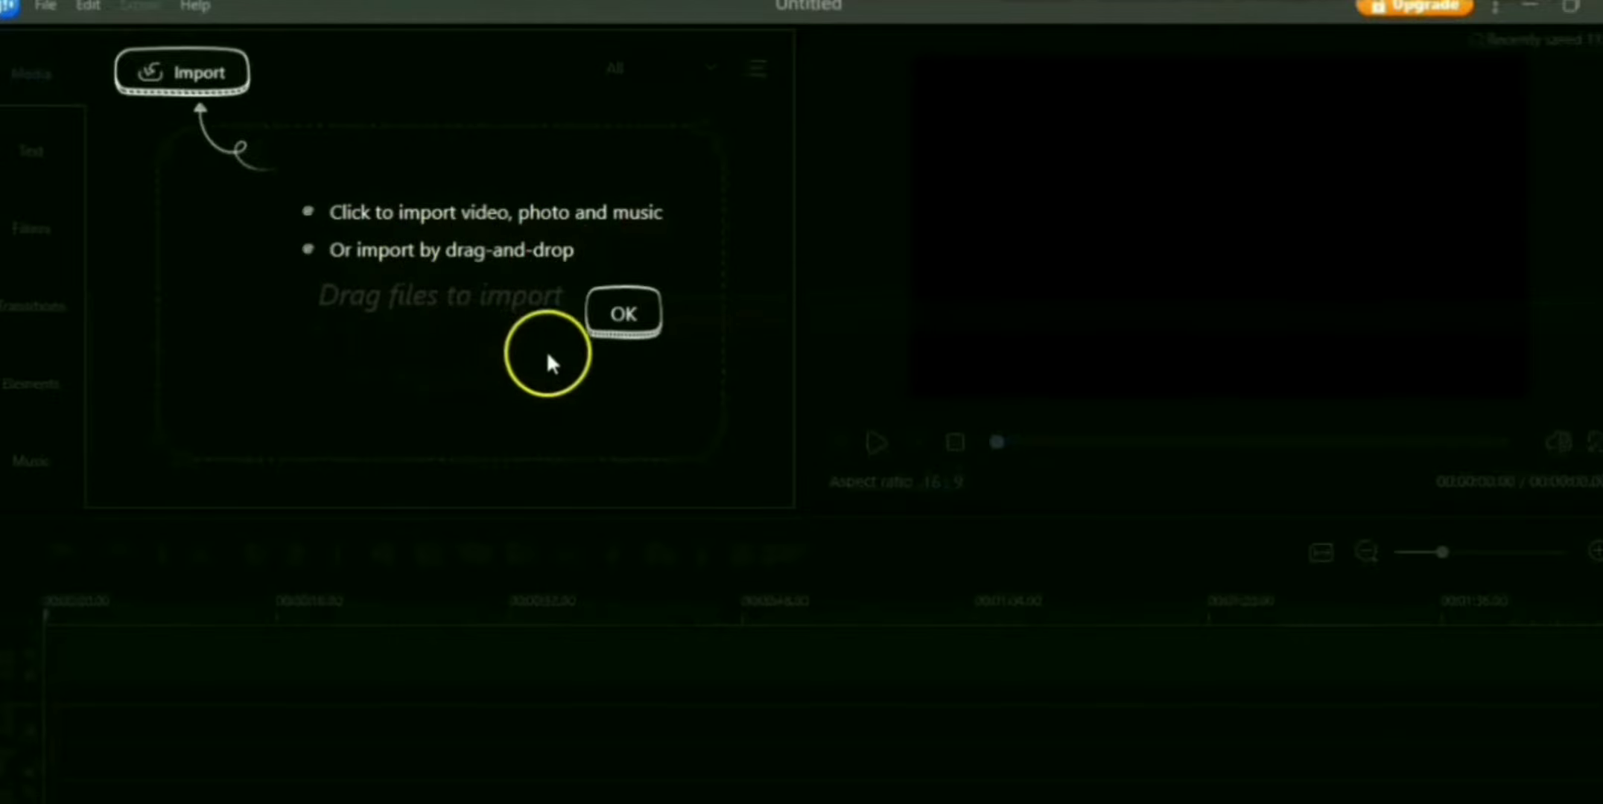
left_click(623, 314)
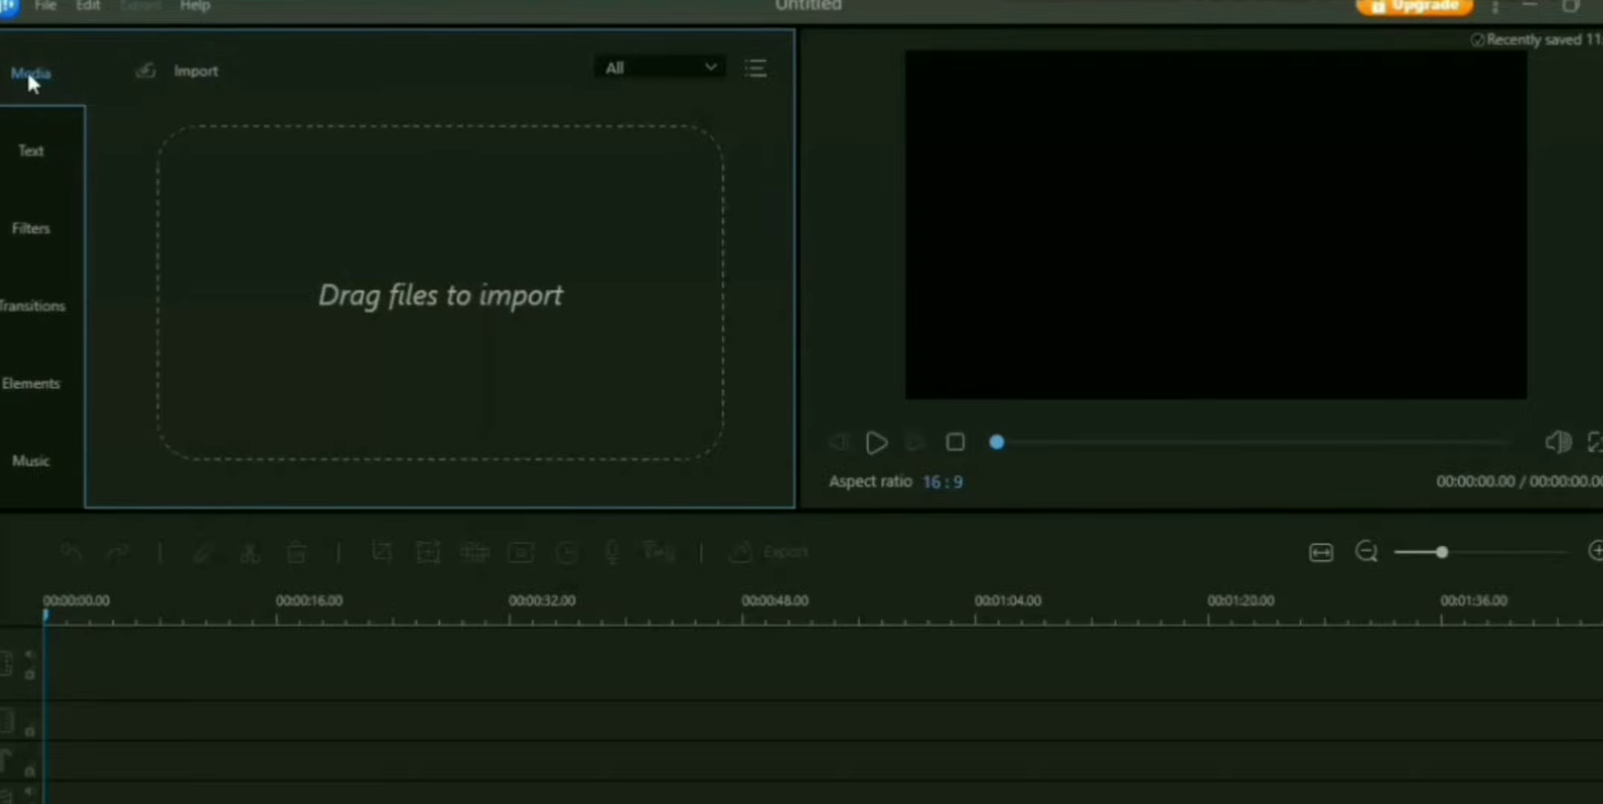
Look through the media, text, filter and transition libraries and download the Scratch_Mer... transition
left_click(197, 72)
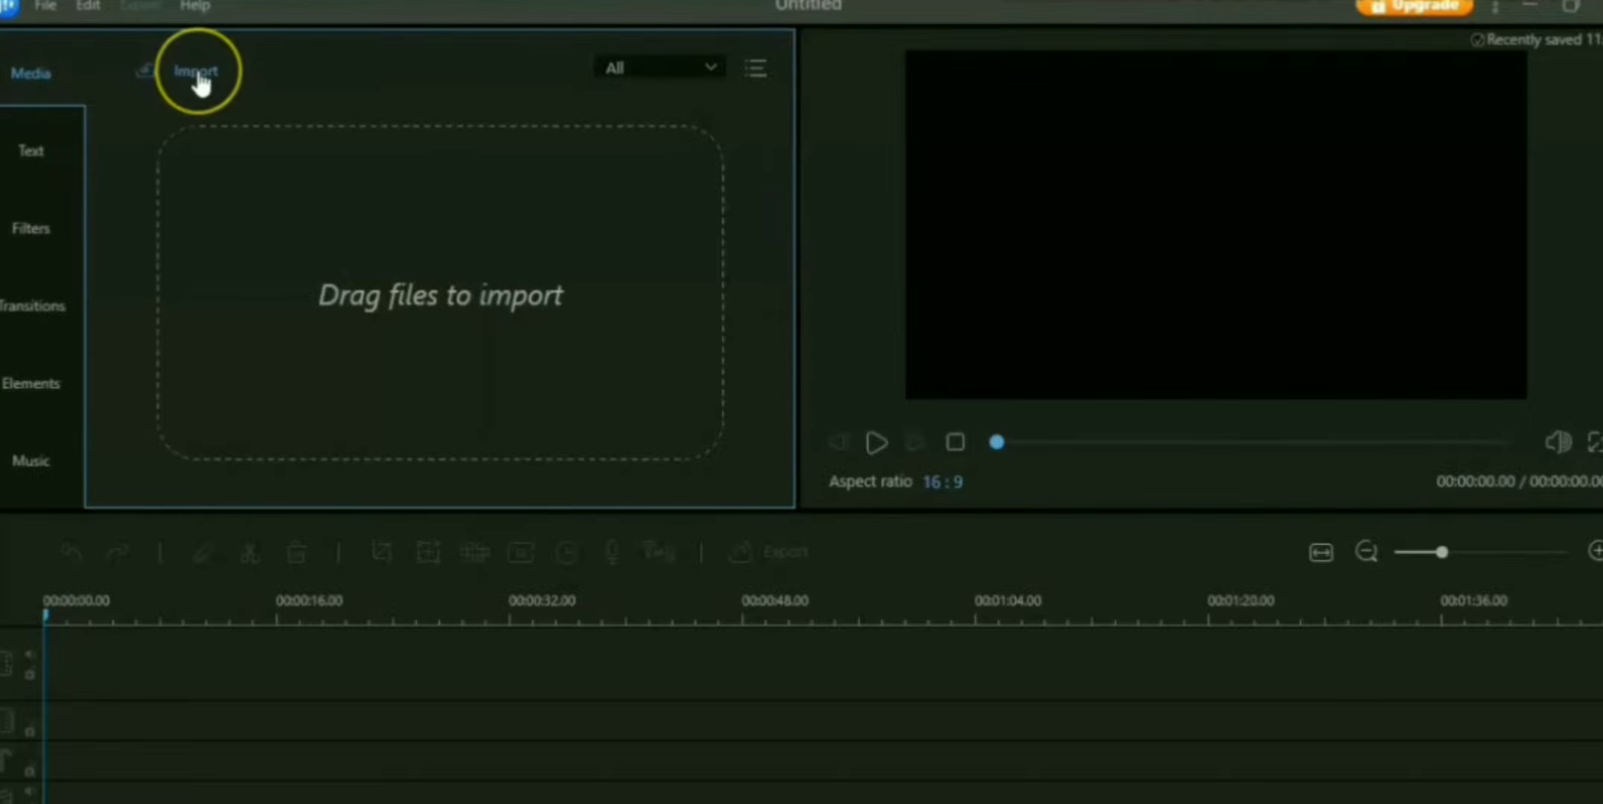
left_click(117, 101)
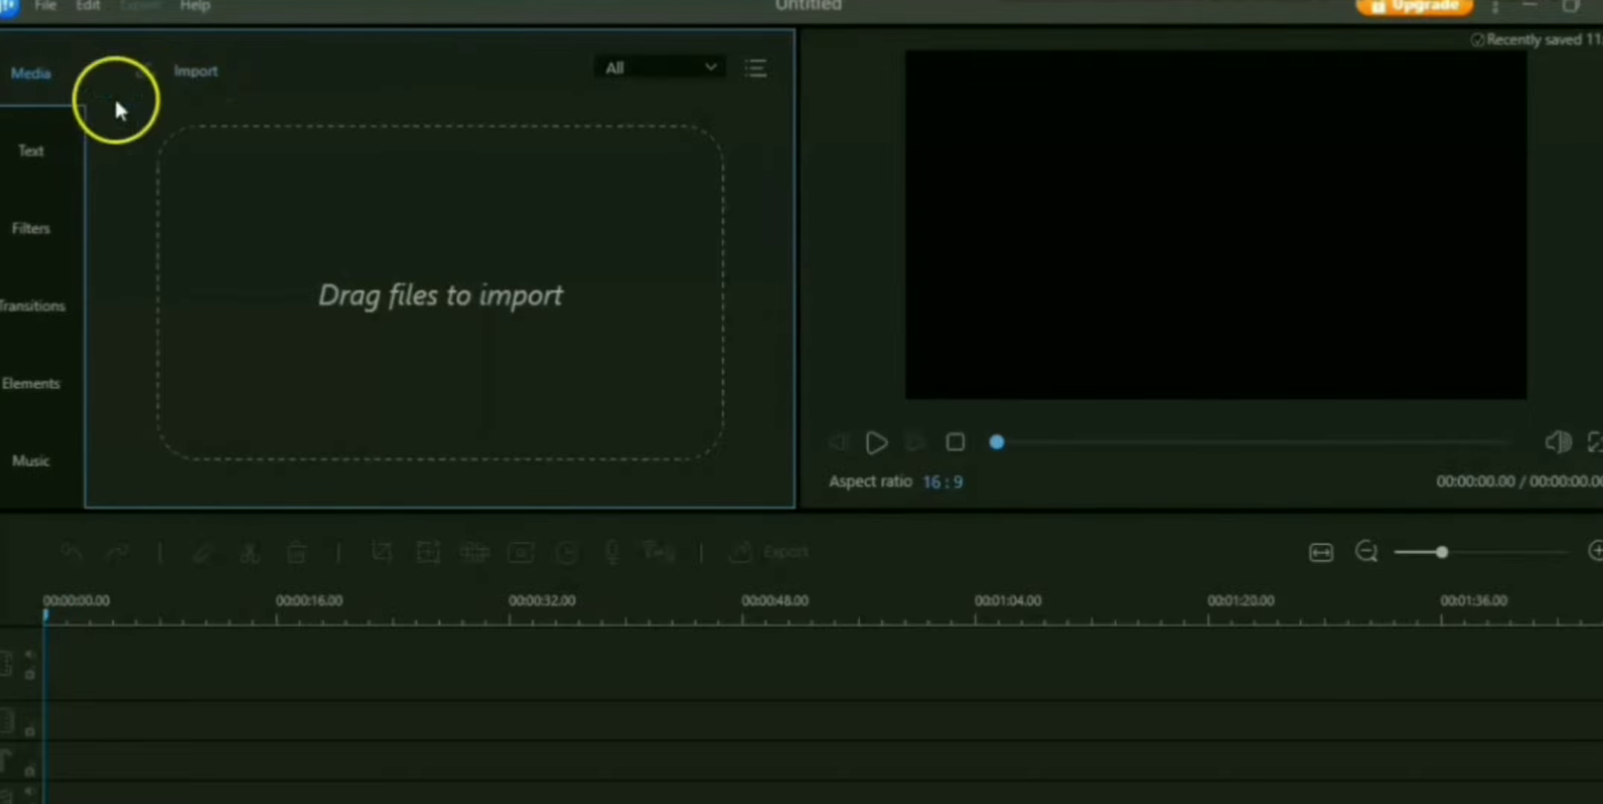
left_click(30, 151)
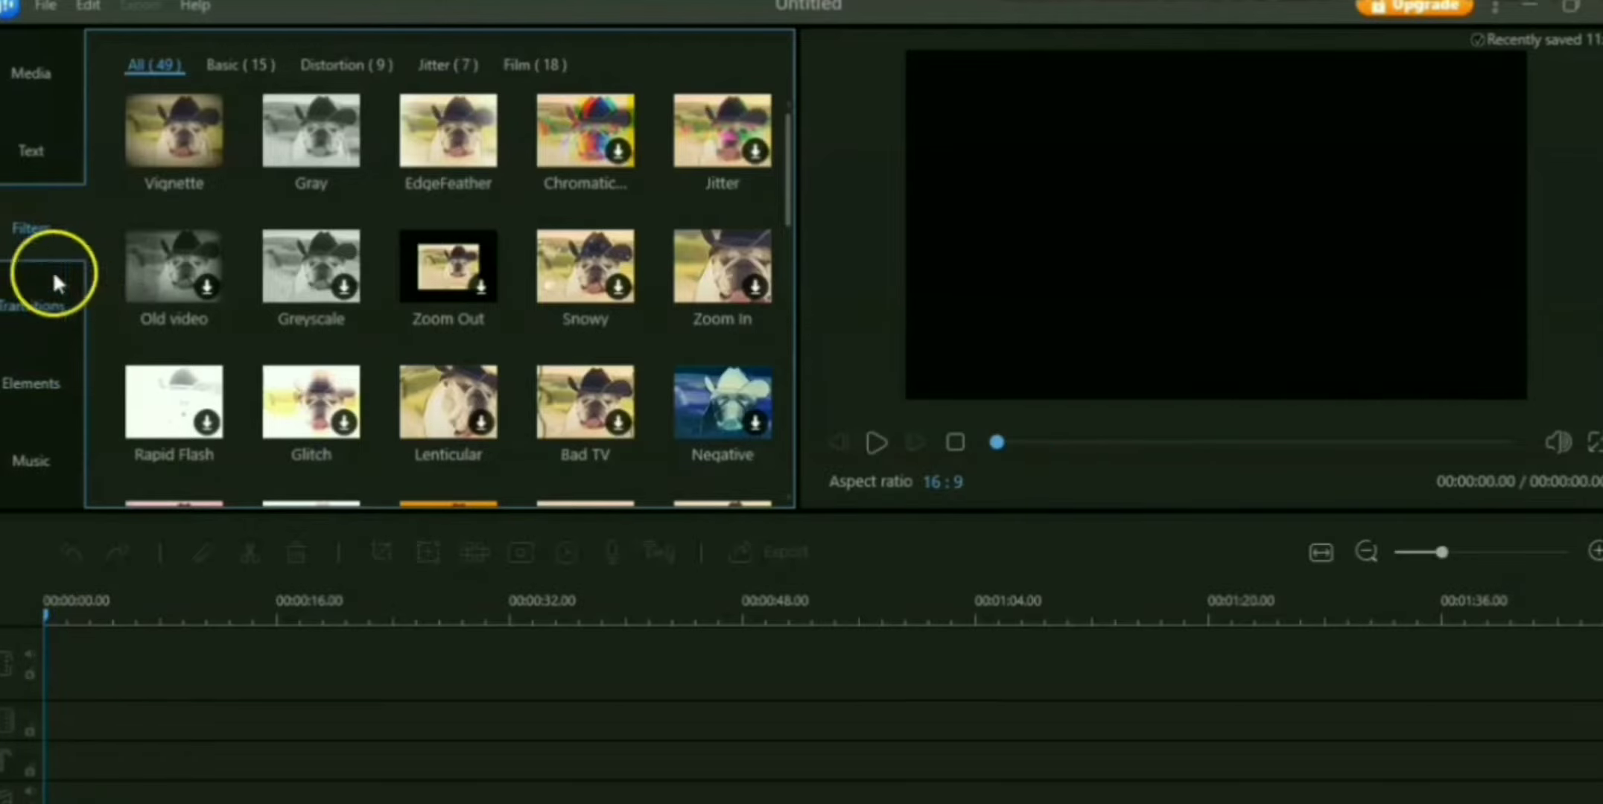
left_click(27, 307)
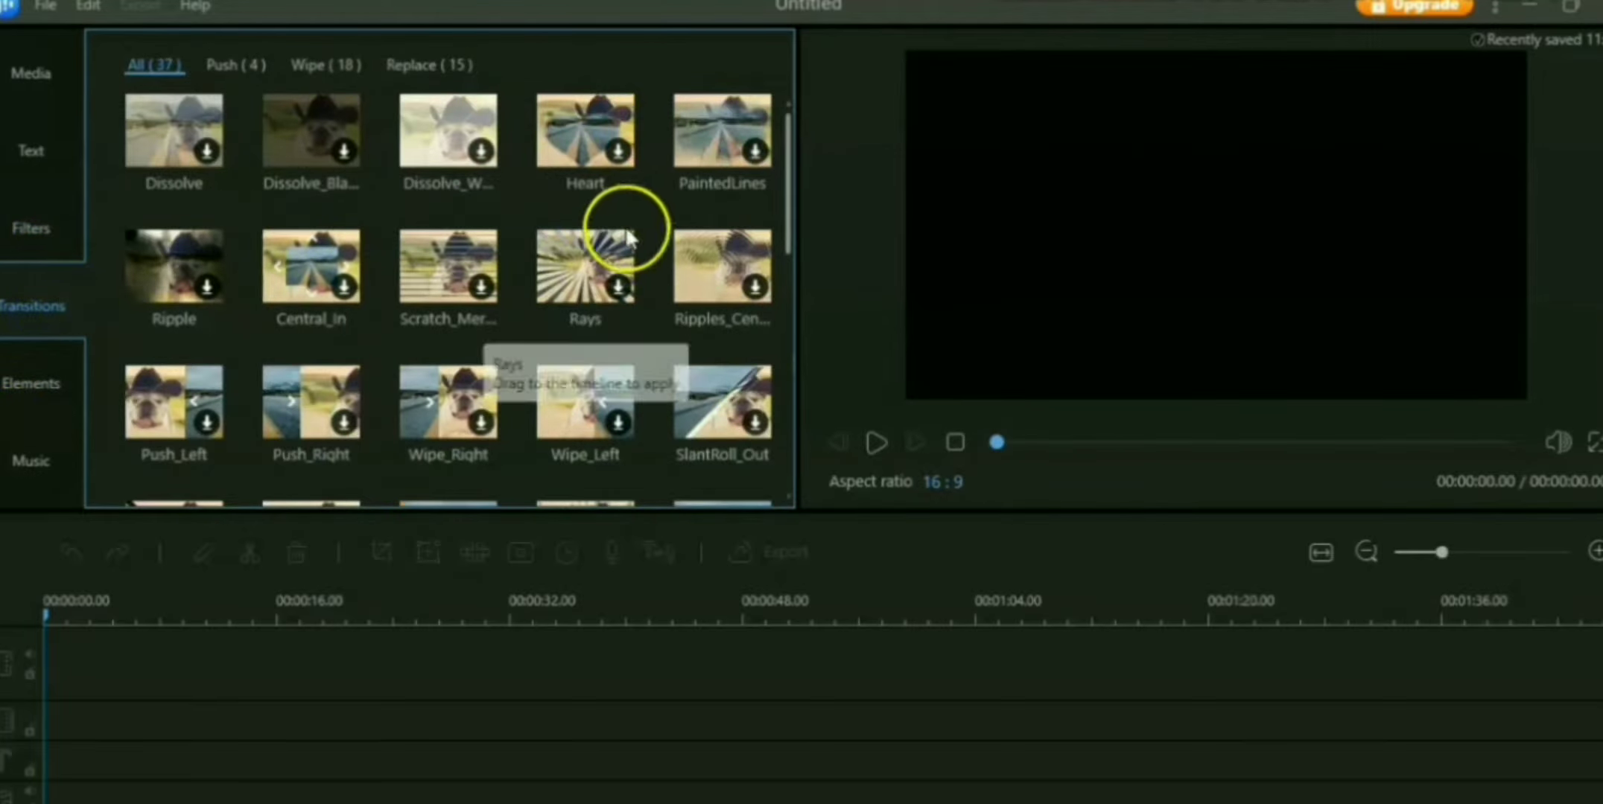
left_click(482, 289)
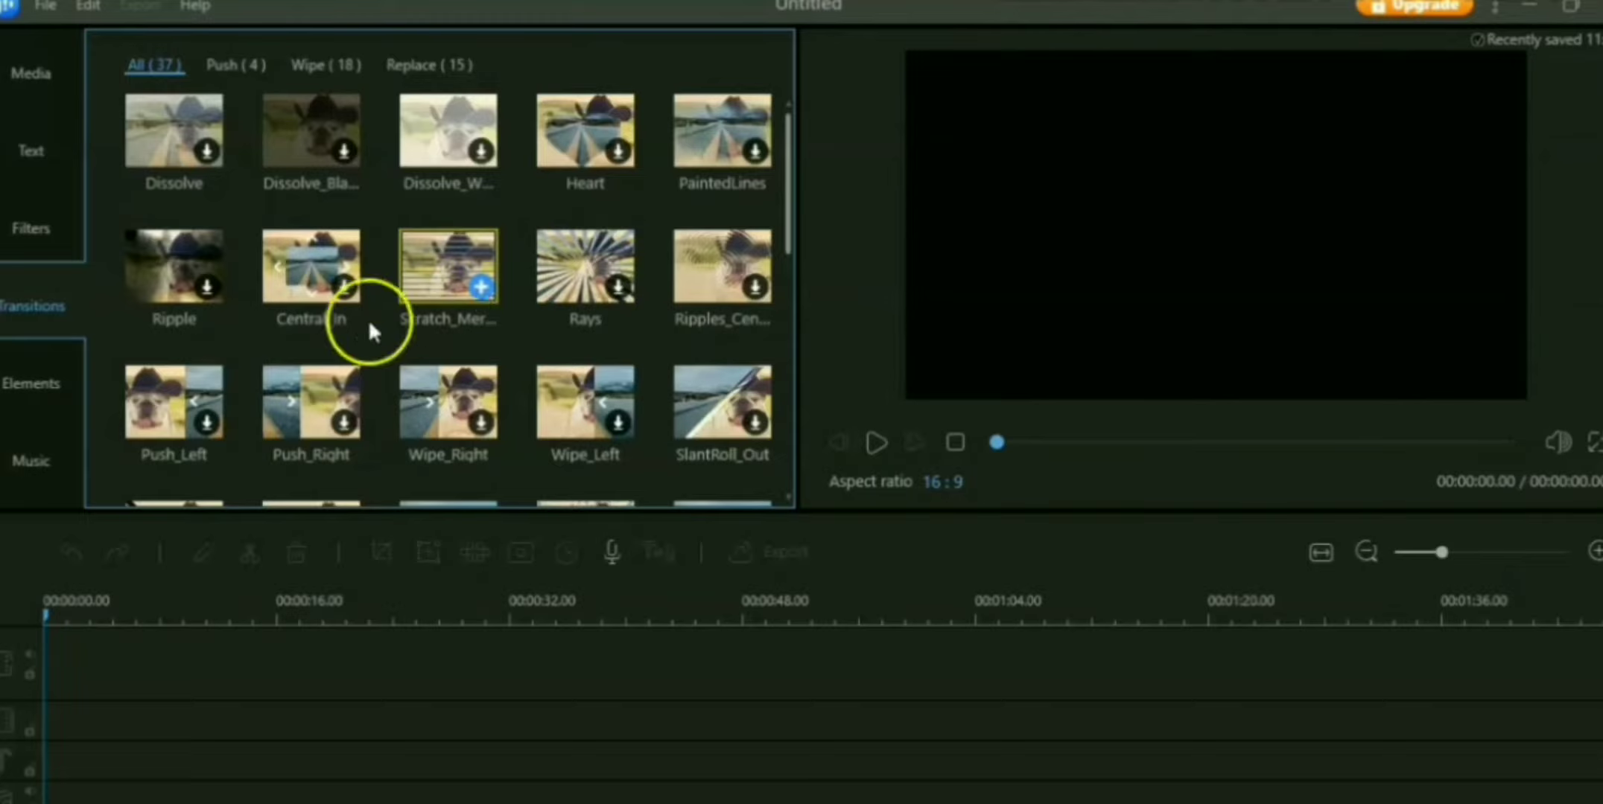
Look through the elements and music libraries and download the New coronavirus music track
left_click(39, 383)
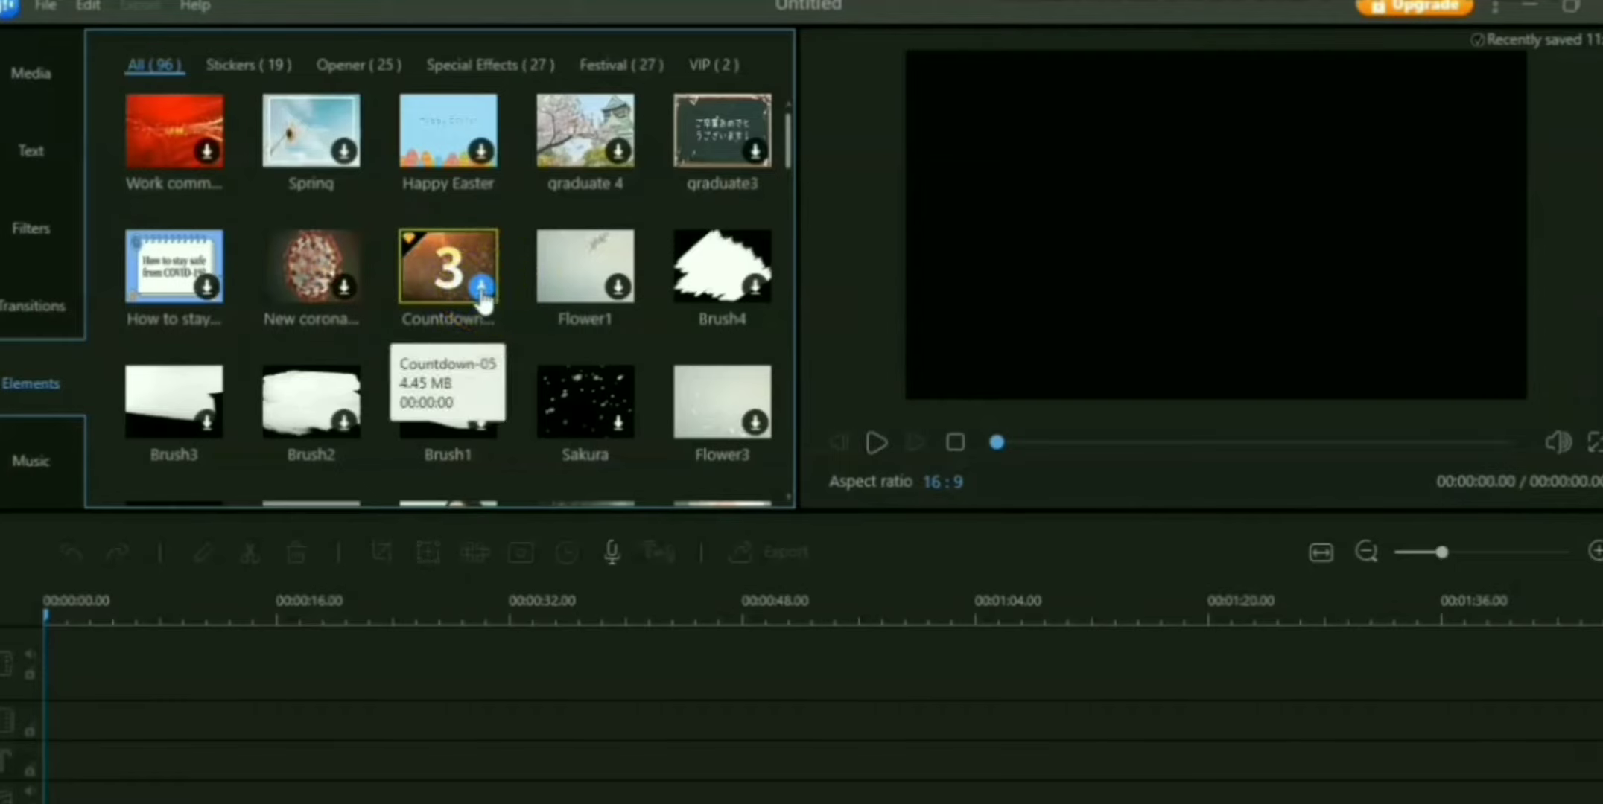
left_click(29, 461)
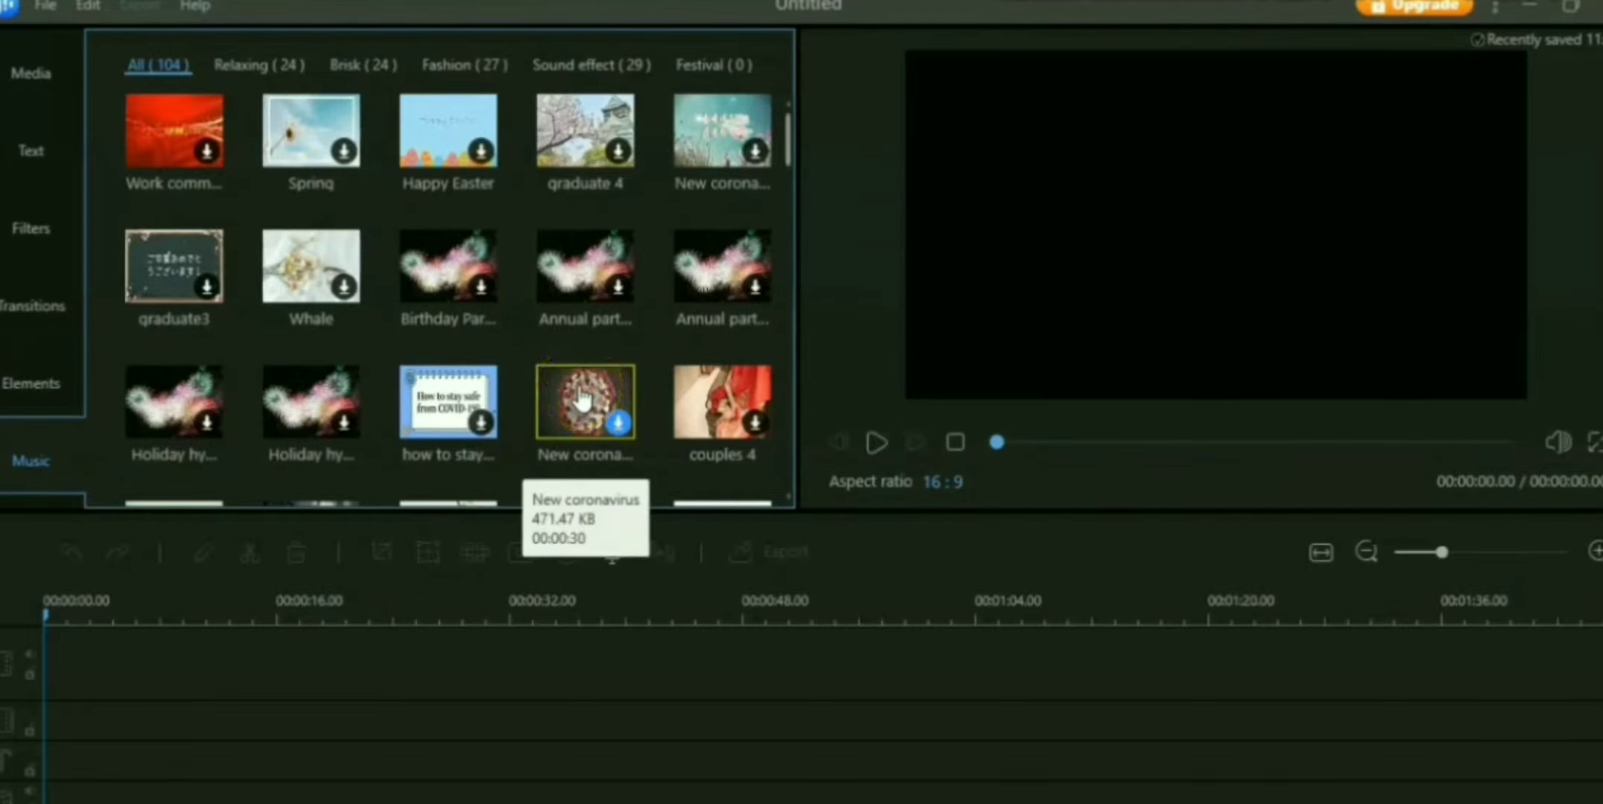
left_click(618, 422)
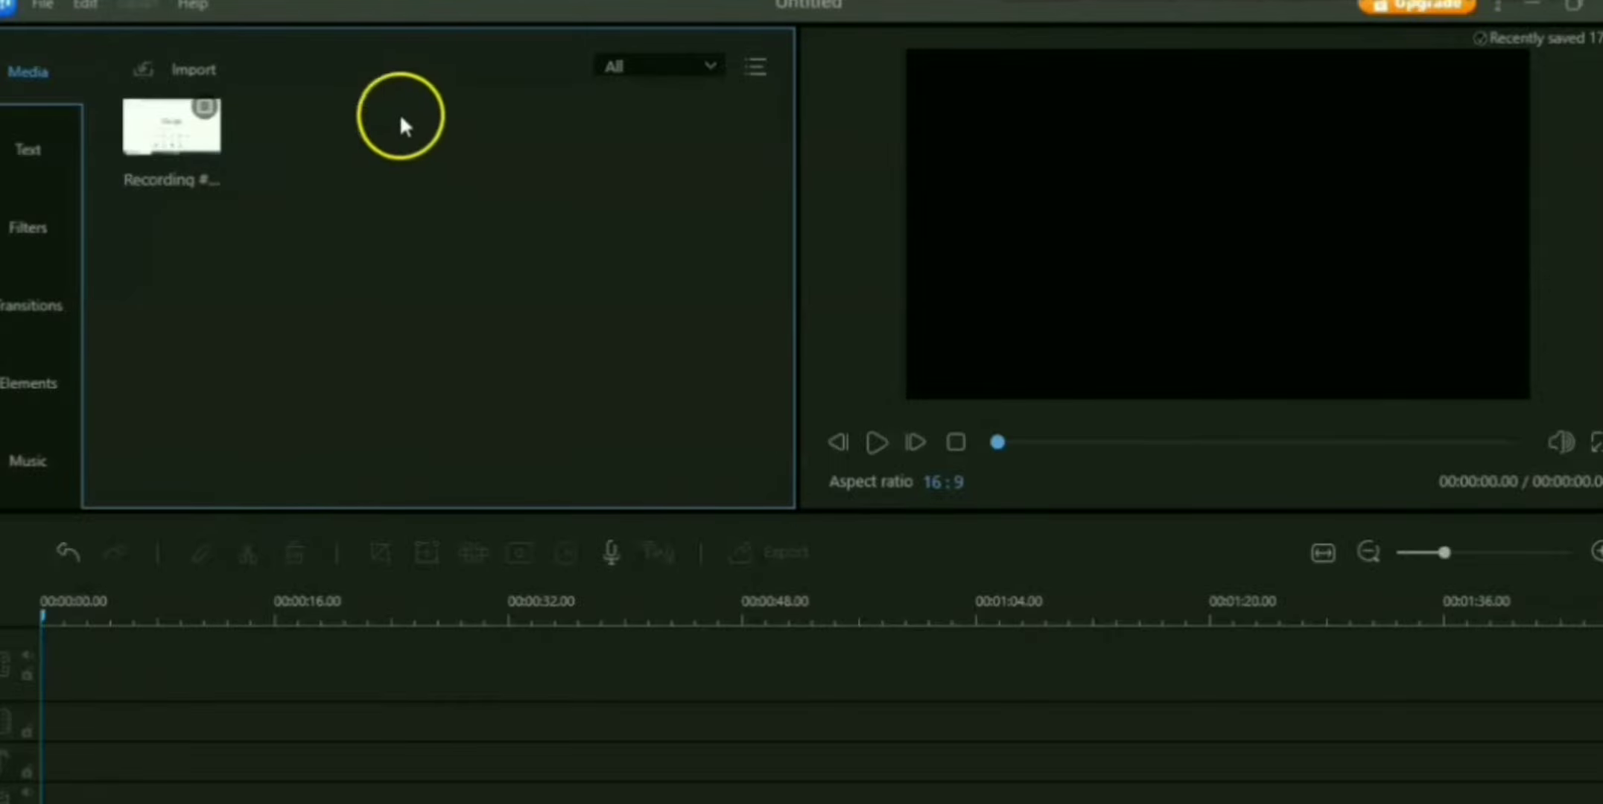
Import the video file InShot_20200407_153744571 from the Desktop into the project media
left_click(190, 72)
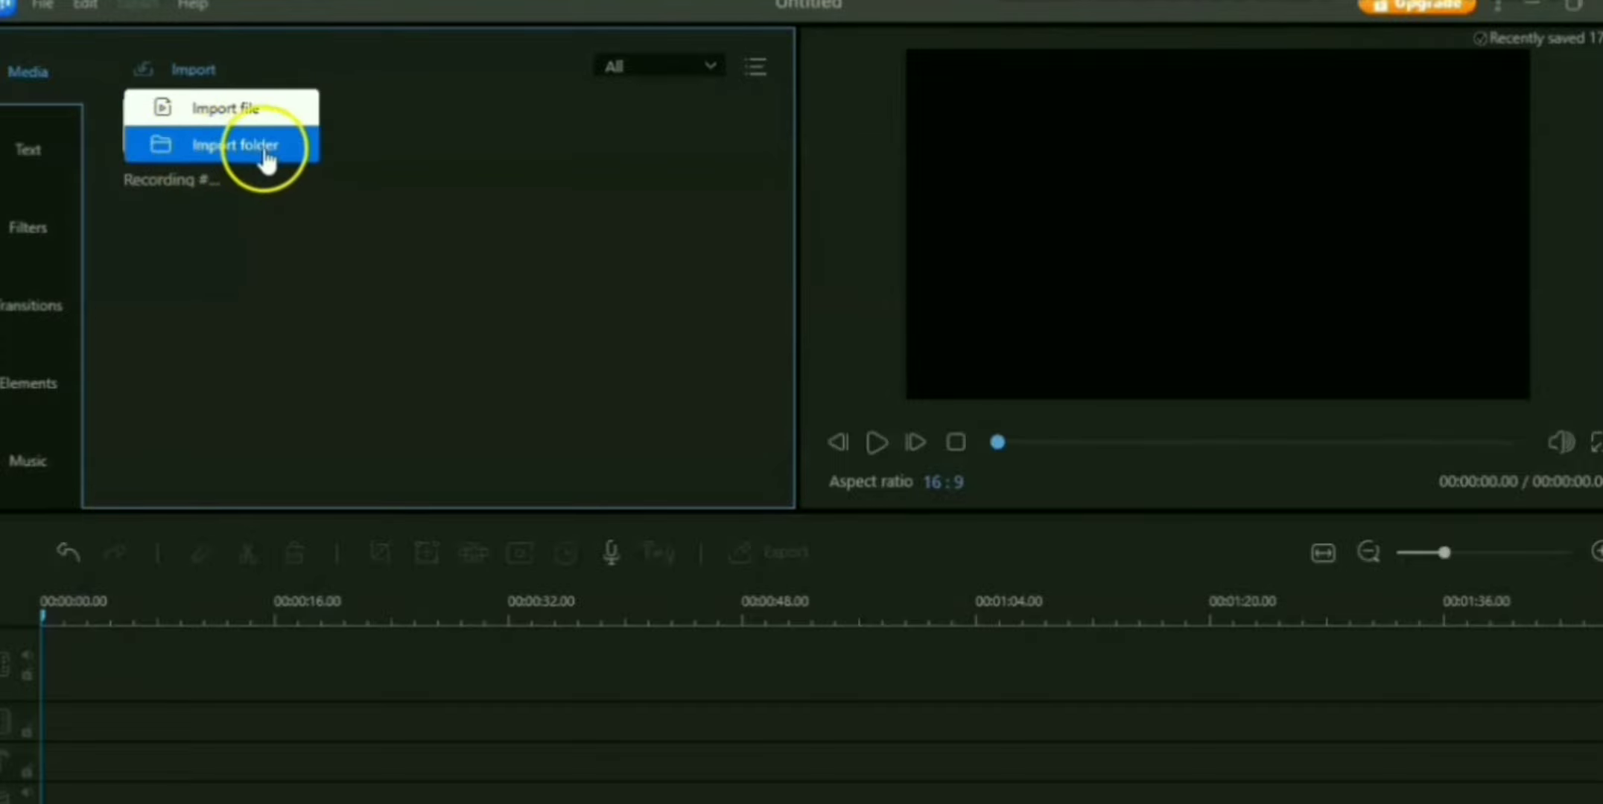
left_click(228, 112)
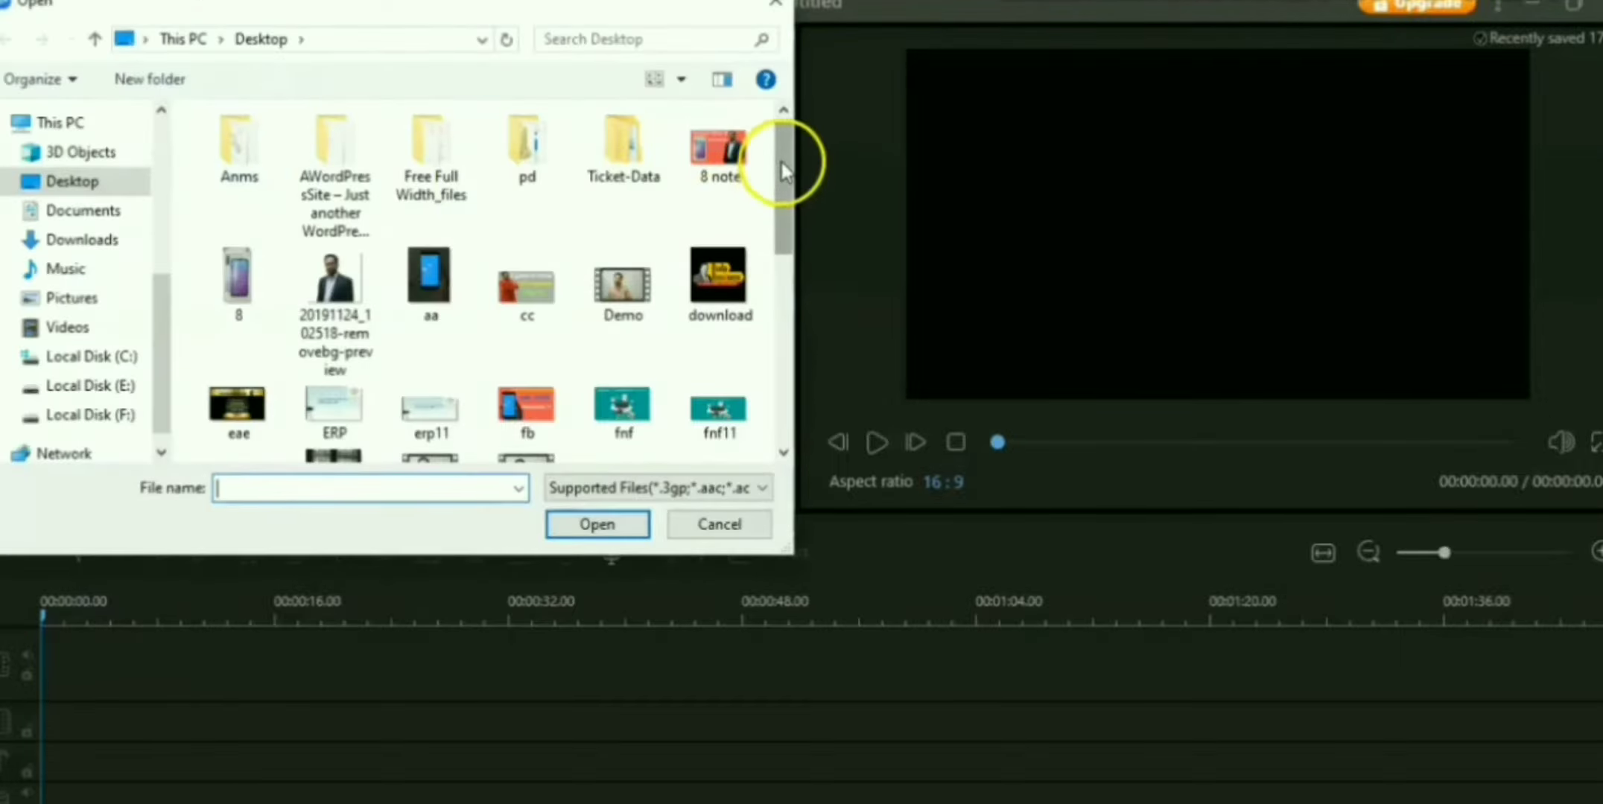
left_click_drag(784, 170, 782, 229)
left_click(415, 291)
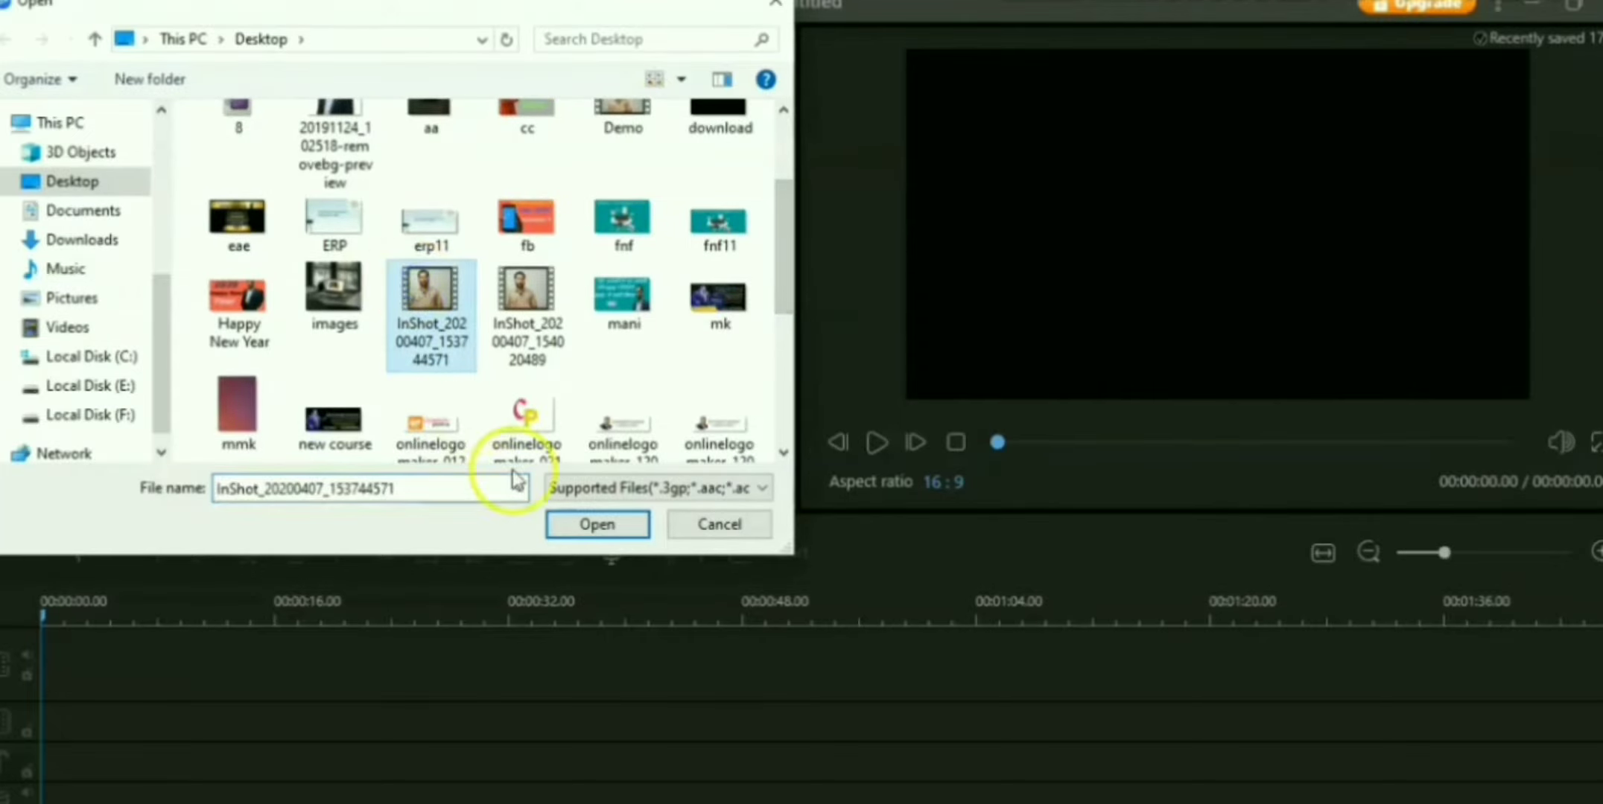
left_click(573, 526)
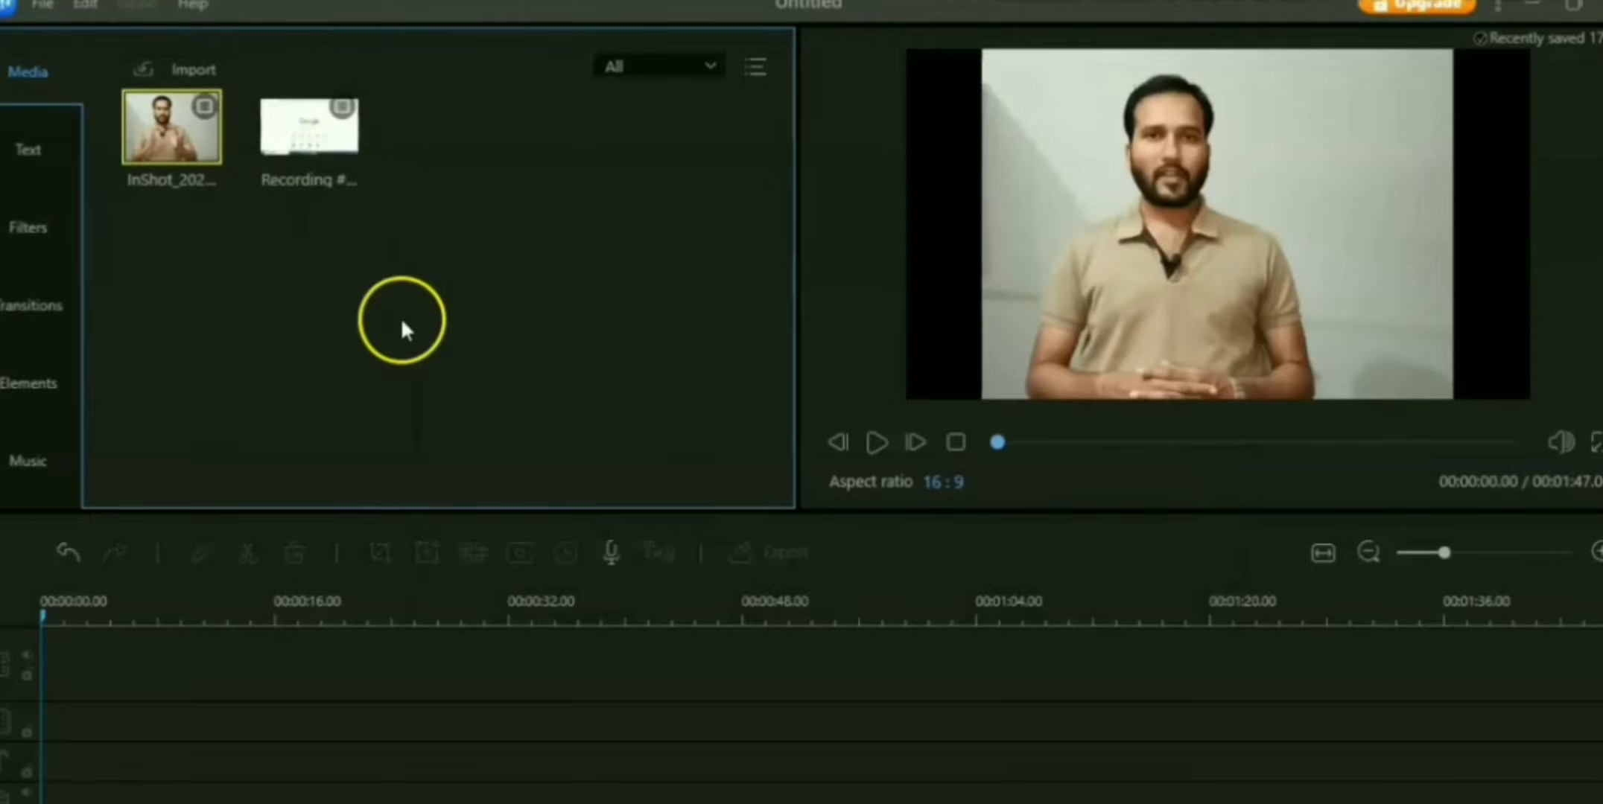
Add the imported InShot video to the start of the timeline and briefly preview it
mouse_move(328, 134)
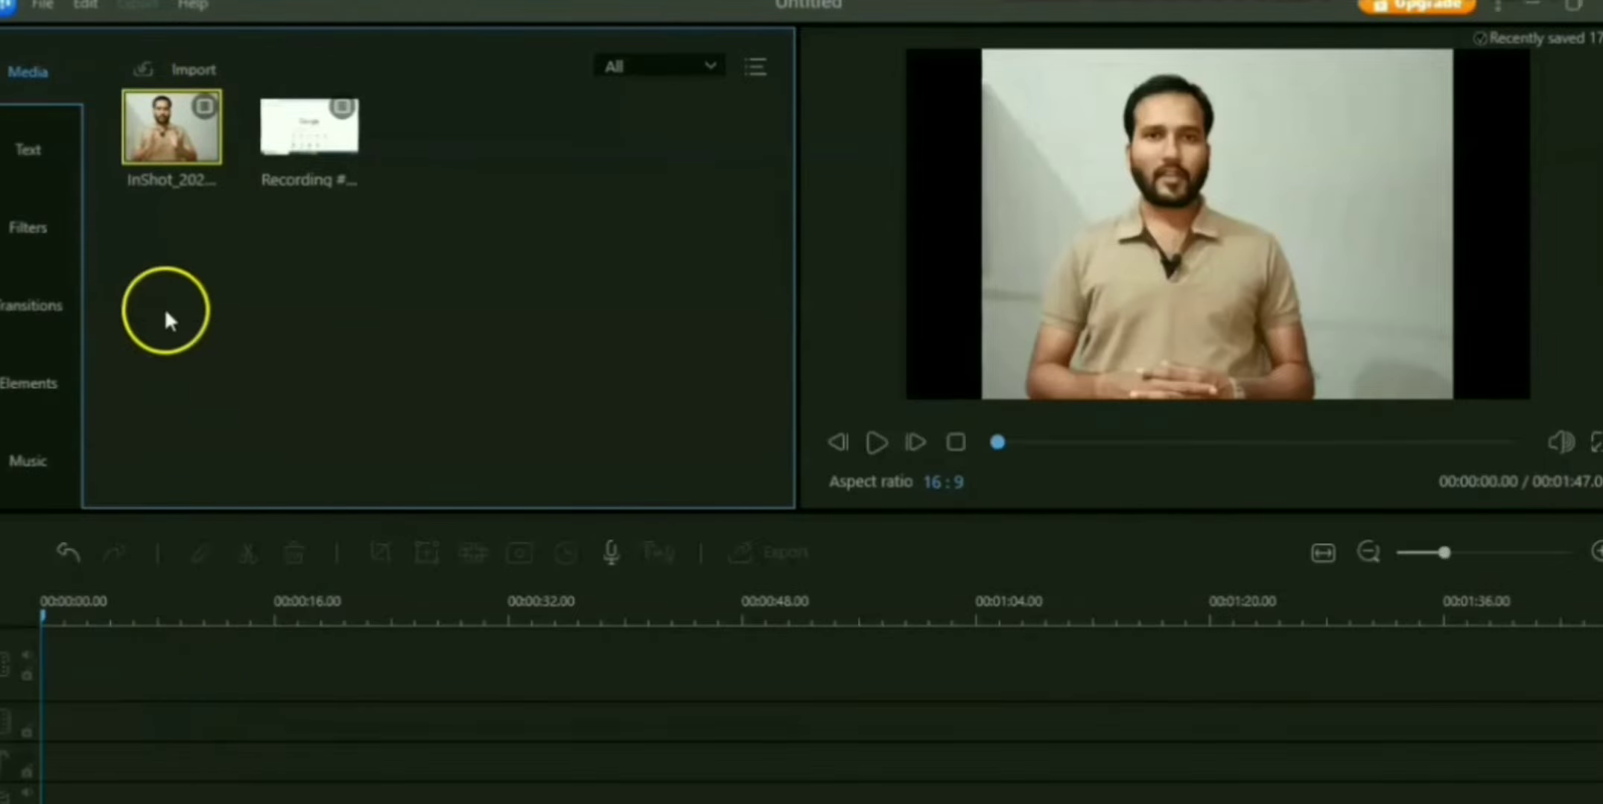
mouse_move(171, 126)
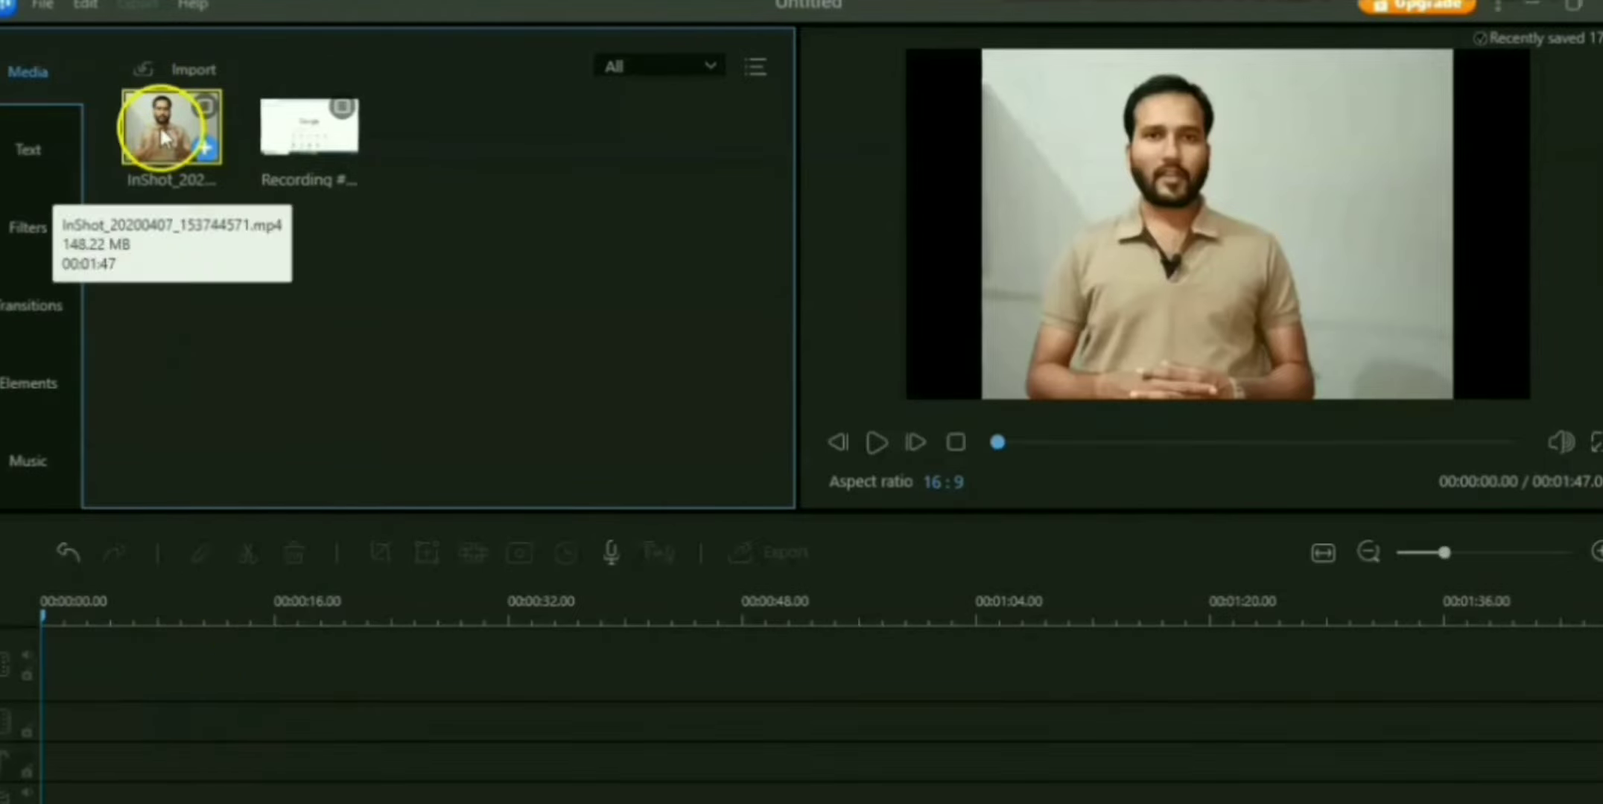
left_click(205, 150)
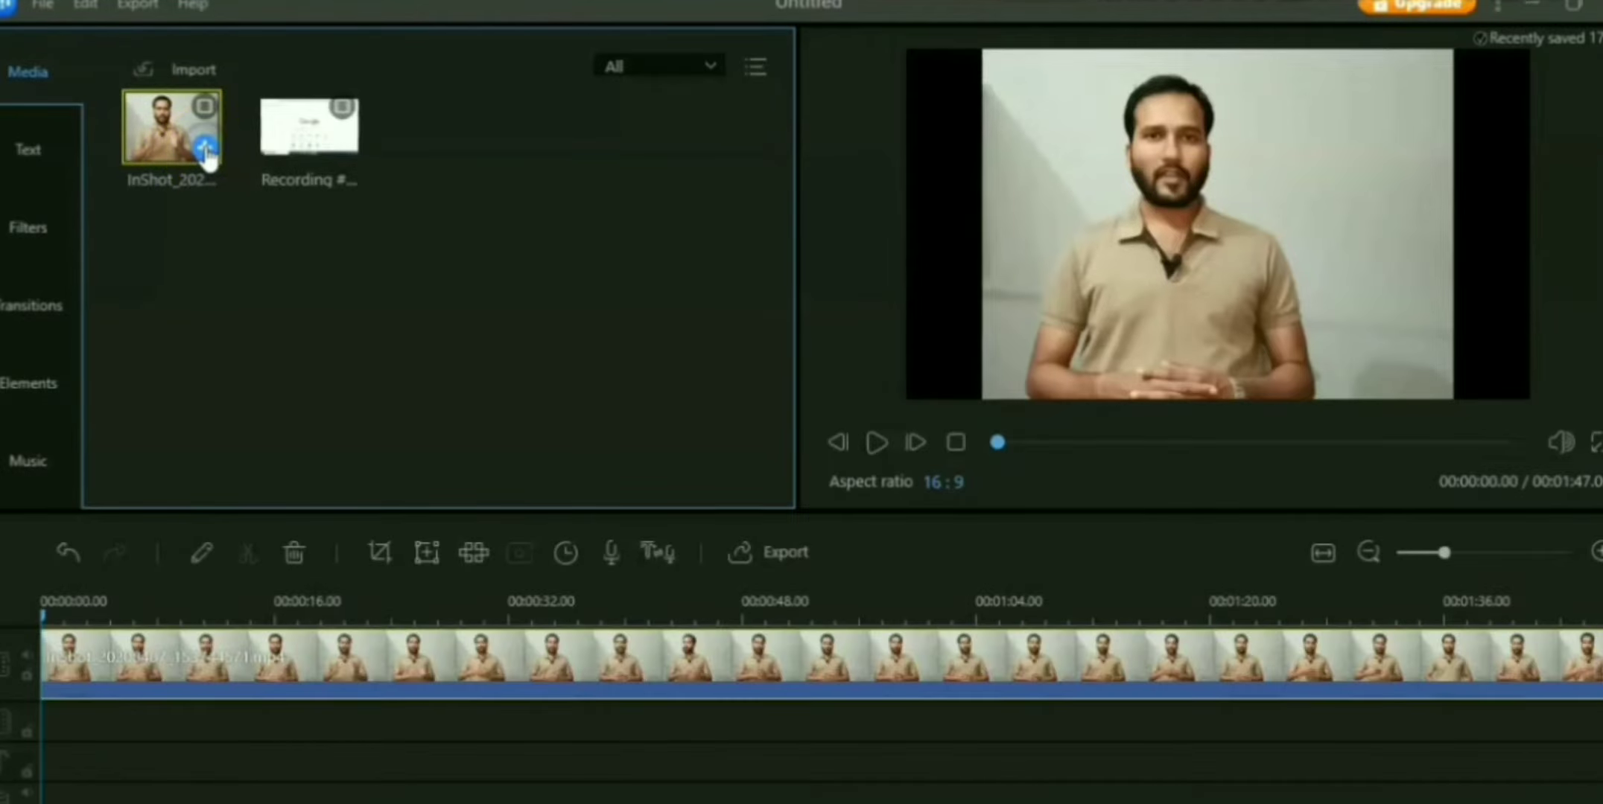
left_click(205, 642)
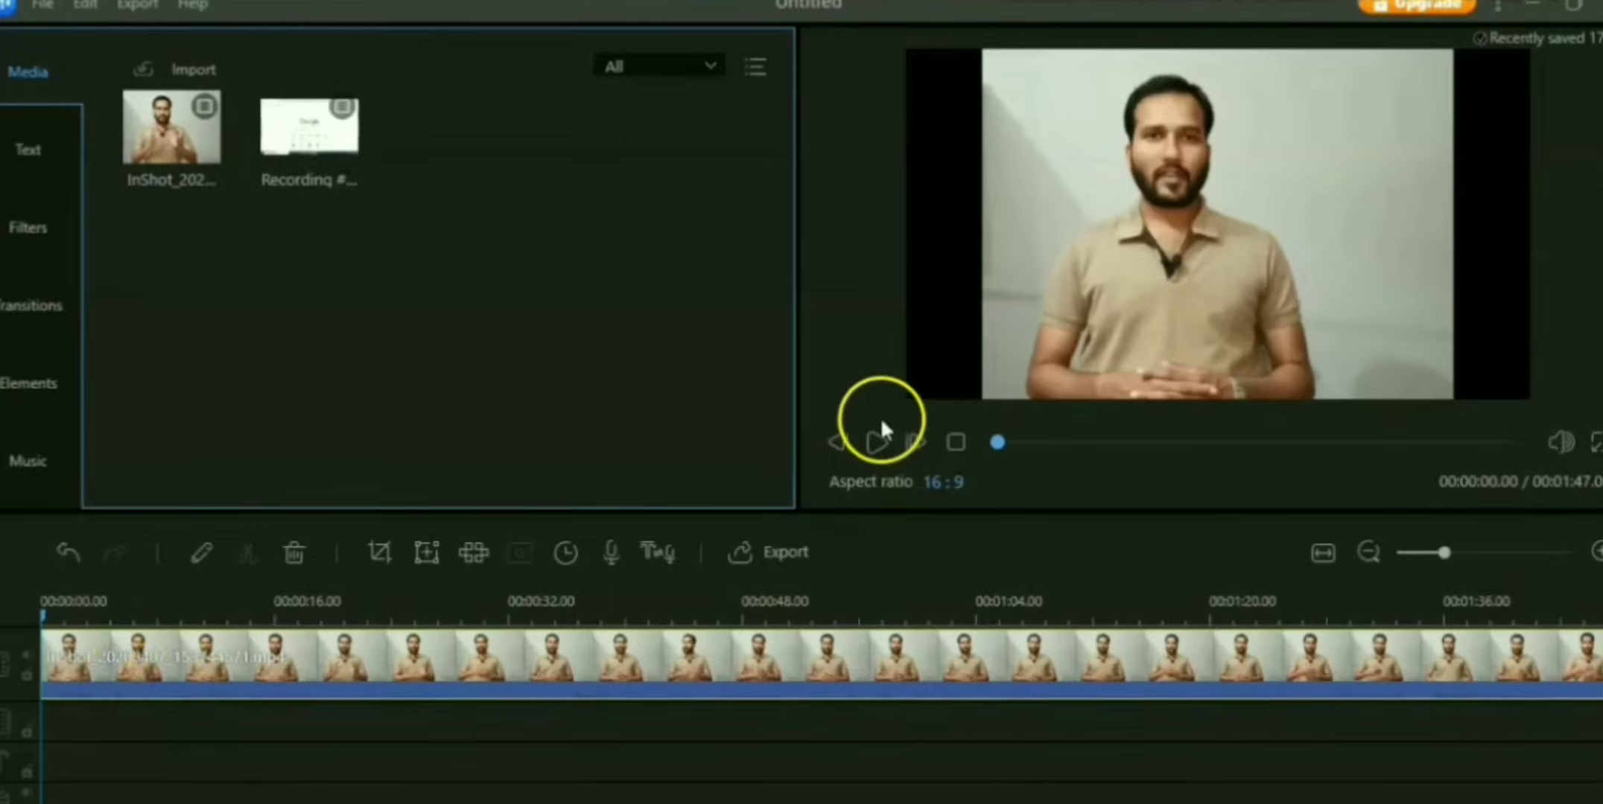
left_click(877, 444)
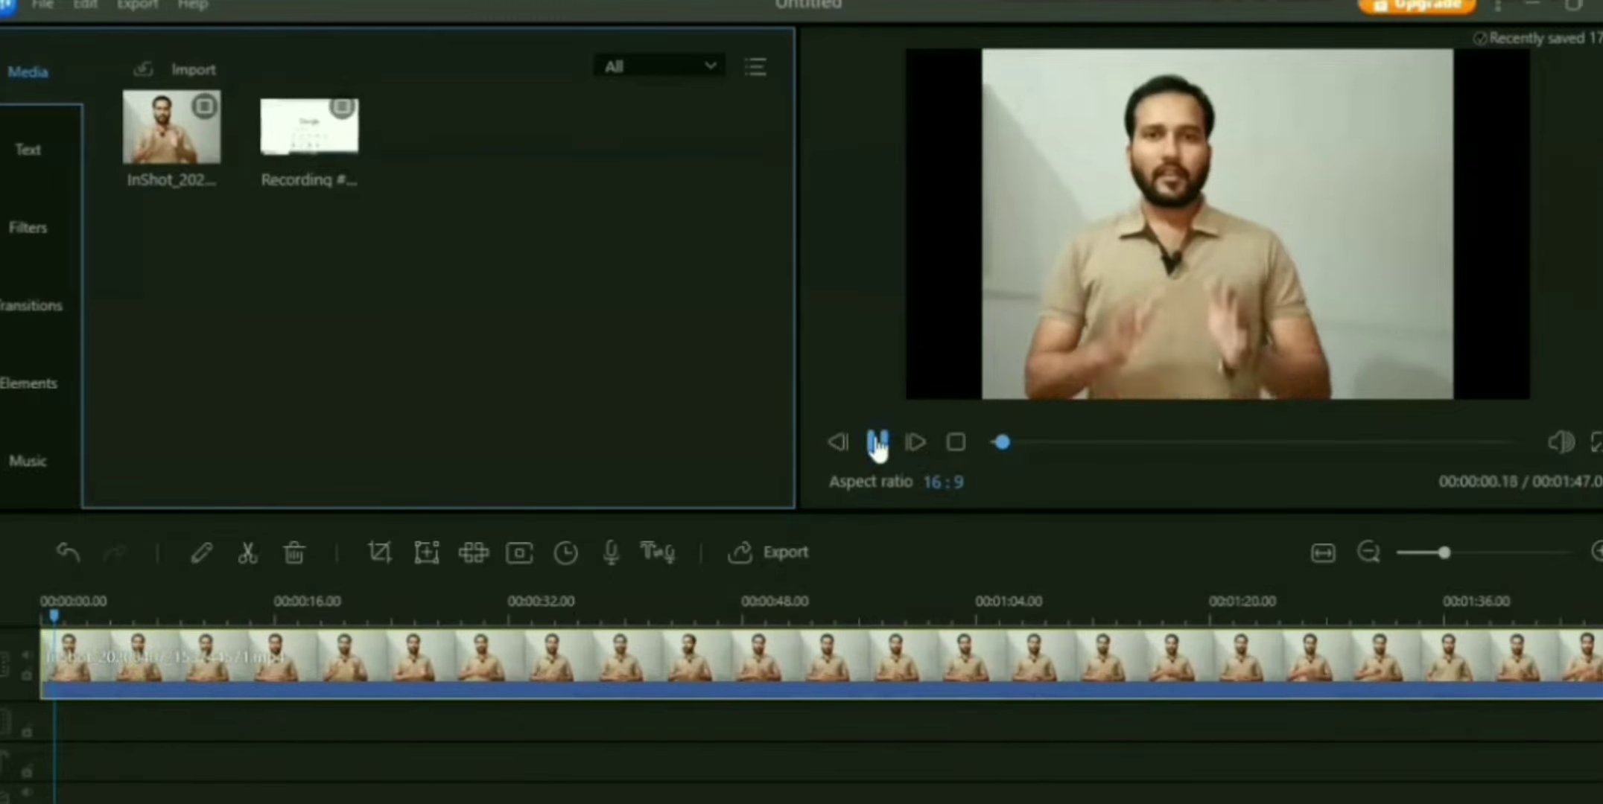
left_click(877, 444)
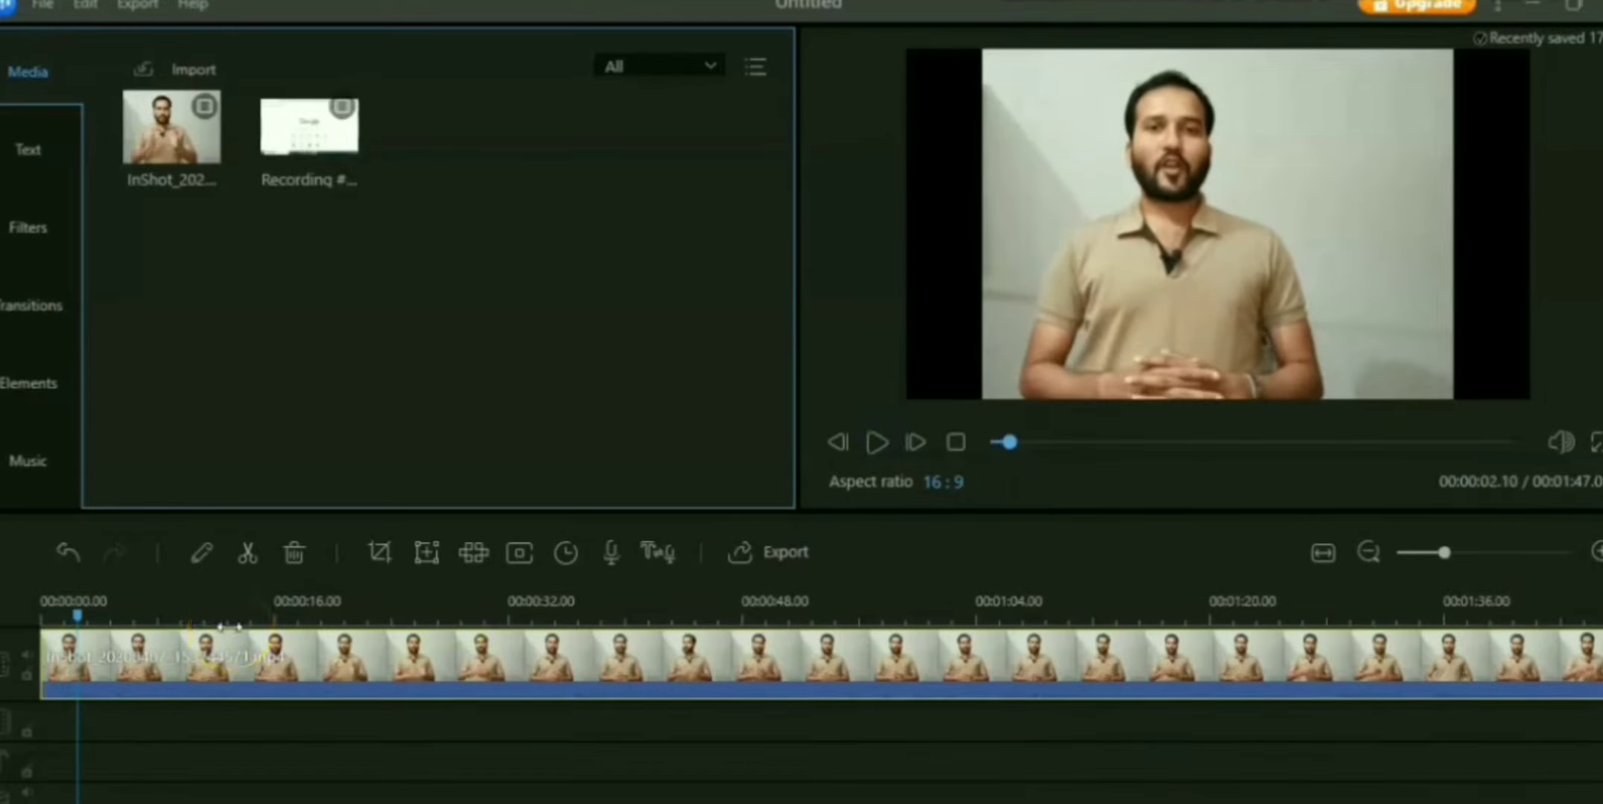
Undo adding the InShot clip to the timeline and redo it
left_click(67, 553)
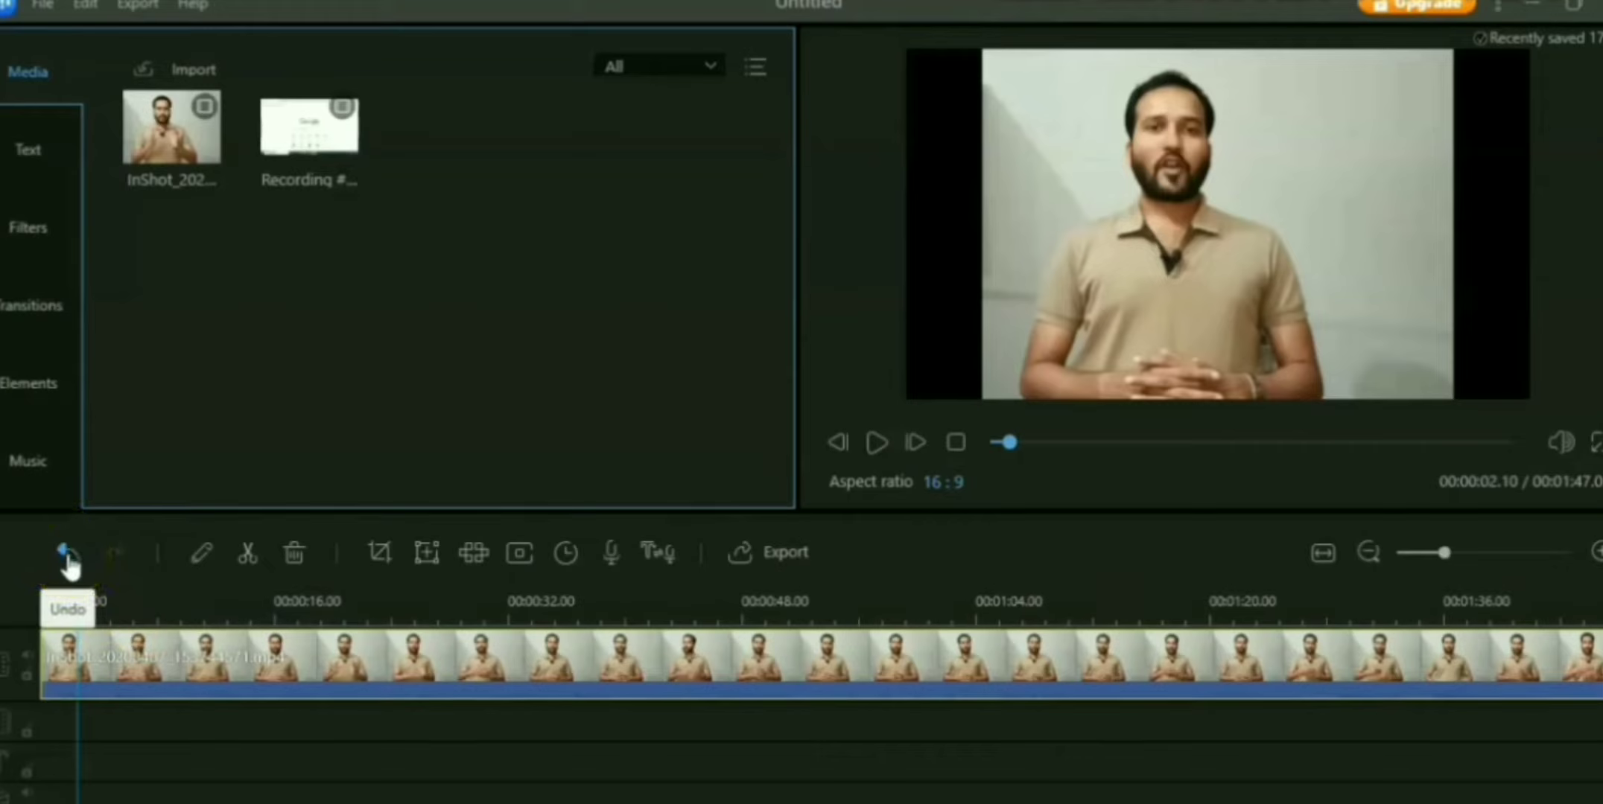
left_click(65, 555)
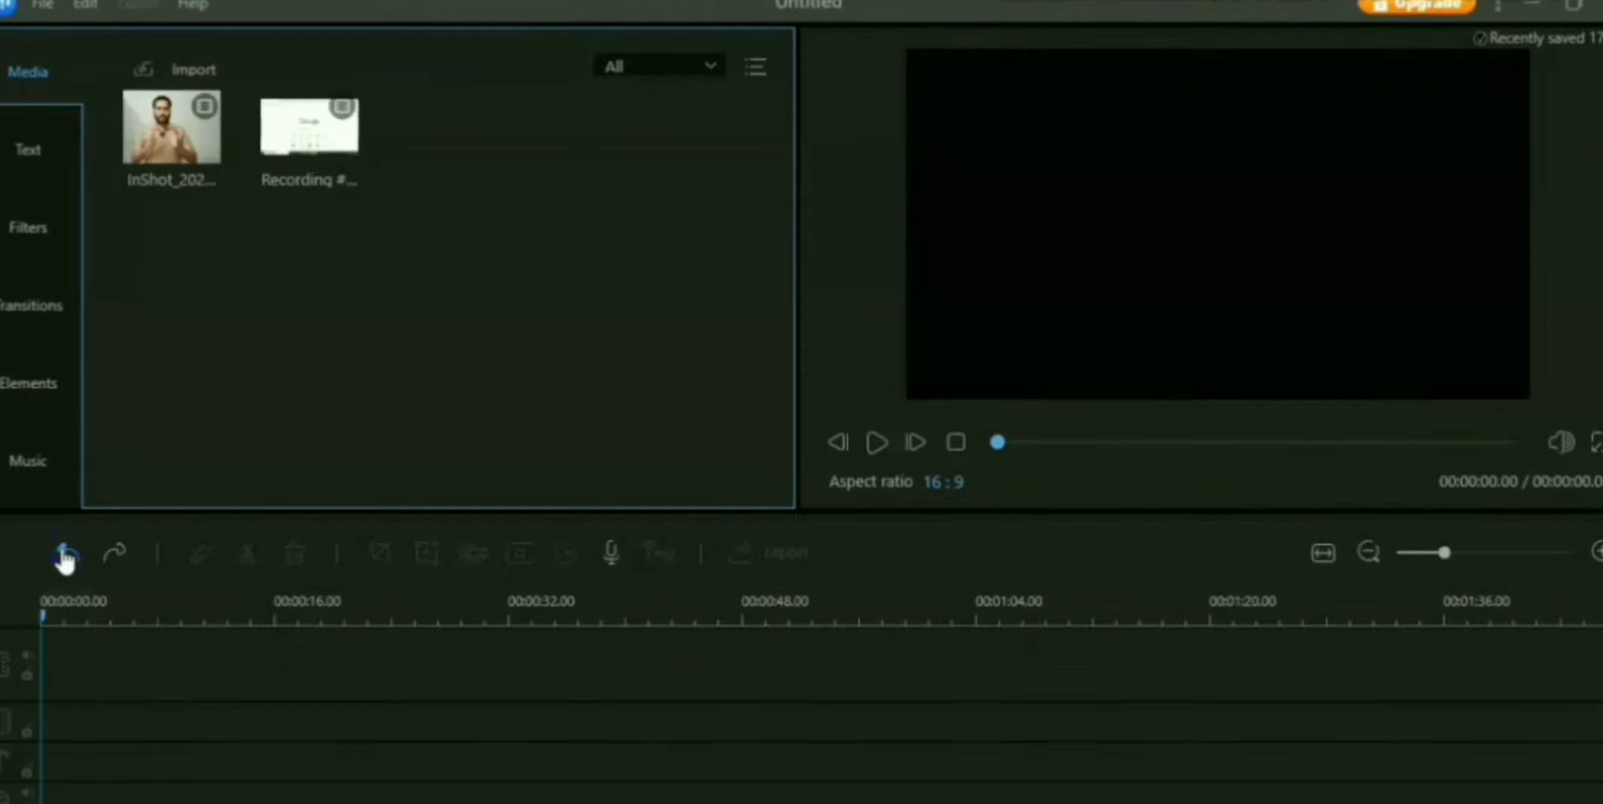
left_click(117, 555)
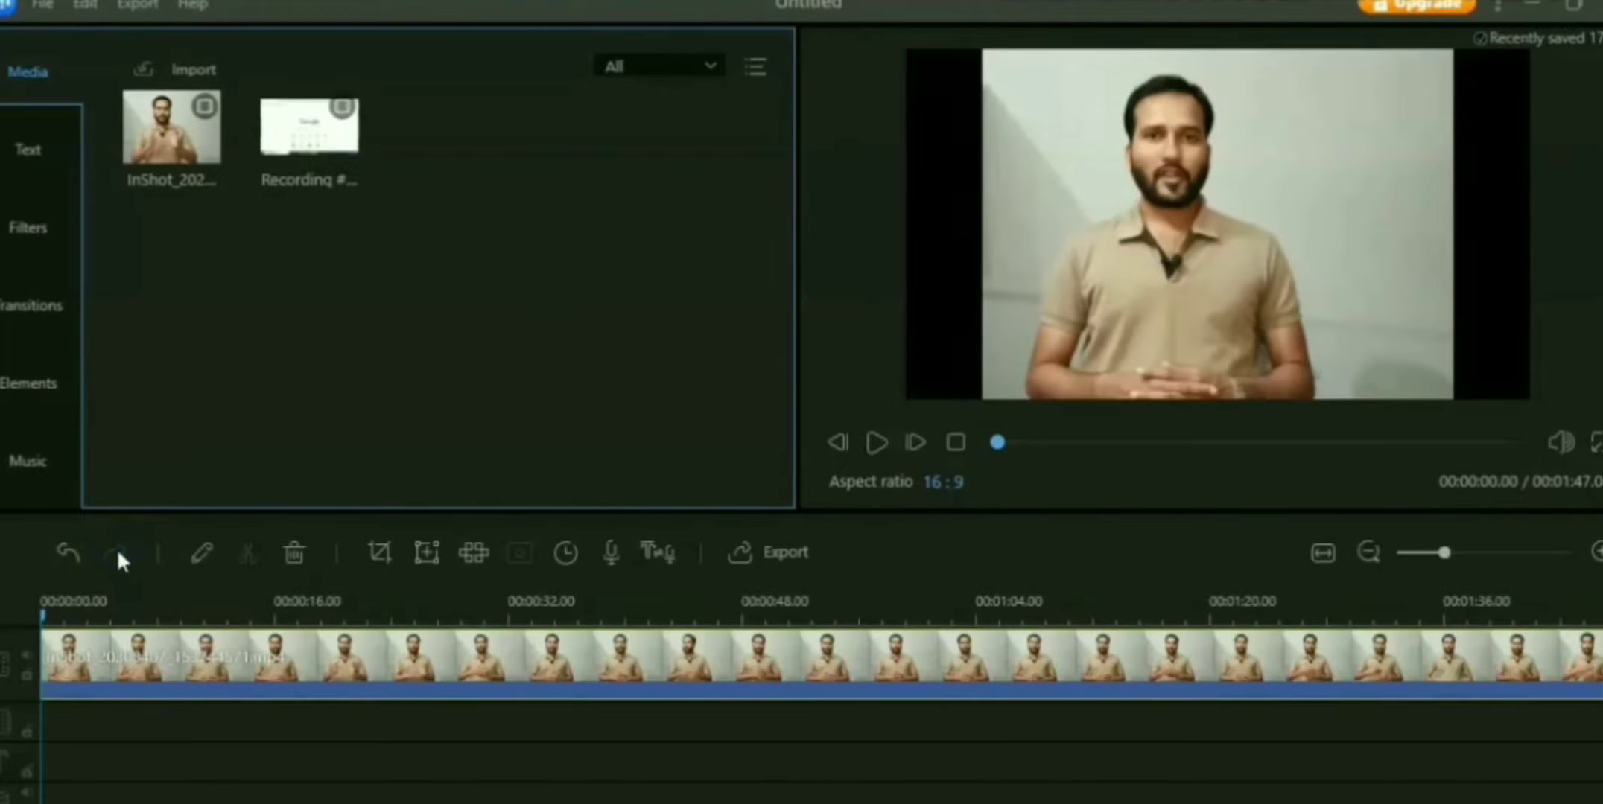
Play the first second of the timeline clip, pause it and inspect the voiceover tool
left_click(873, 445)
left_click(877, 444)
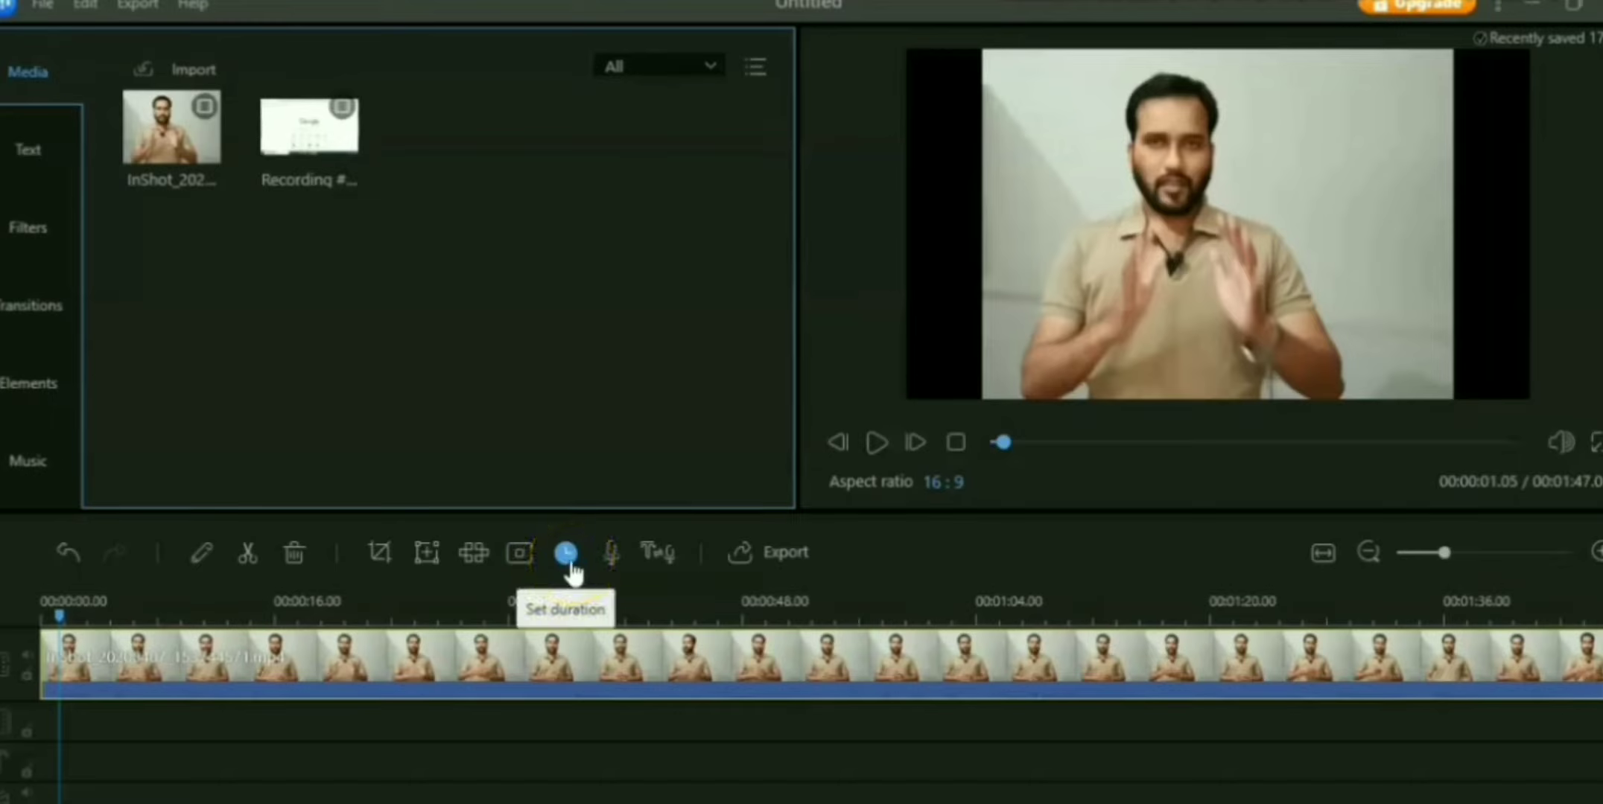
left_click(614, 564)
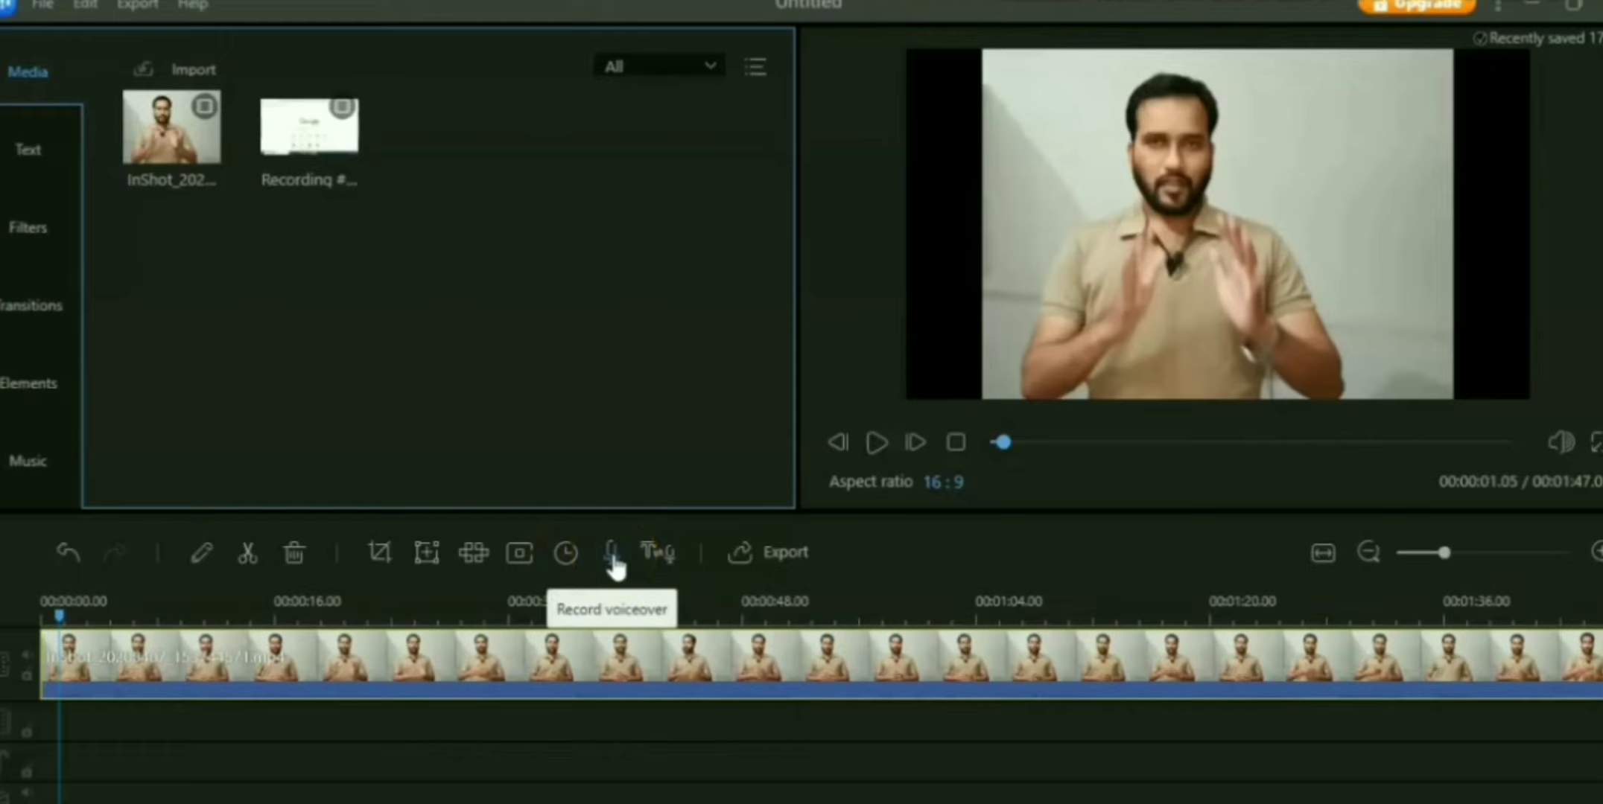
left_click(661, 560)
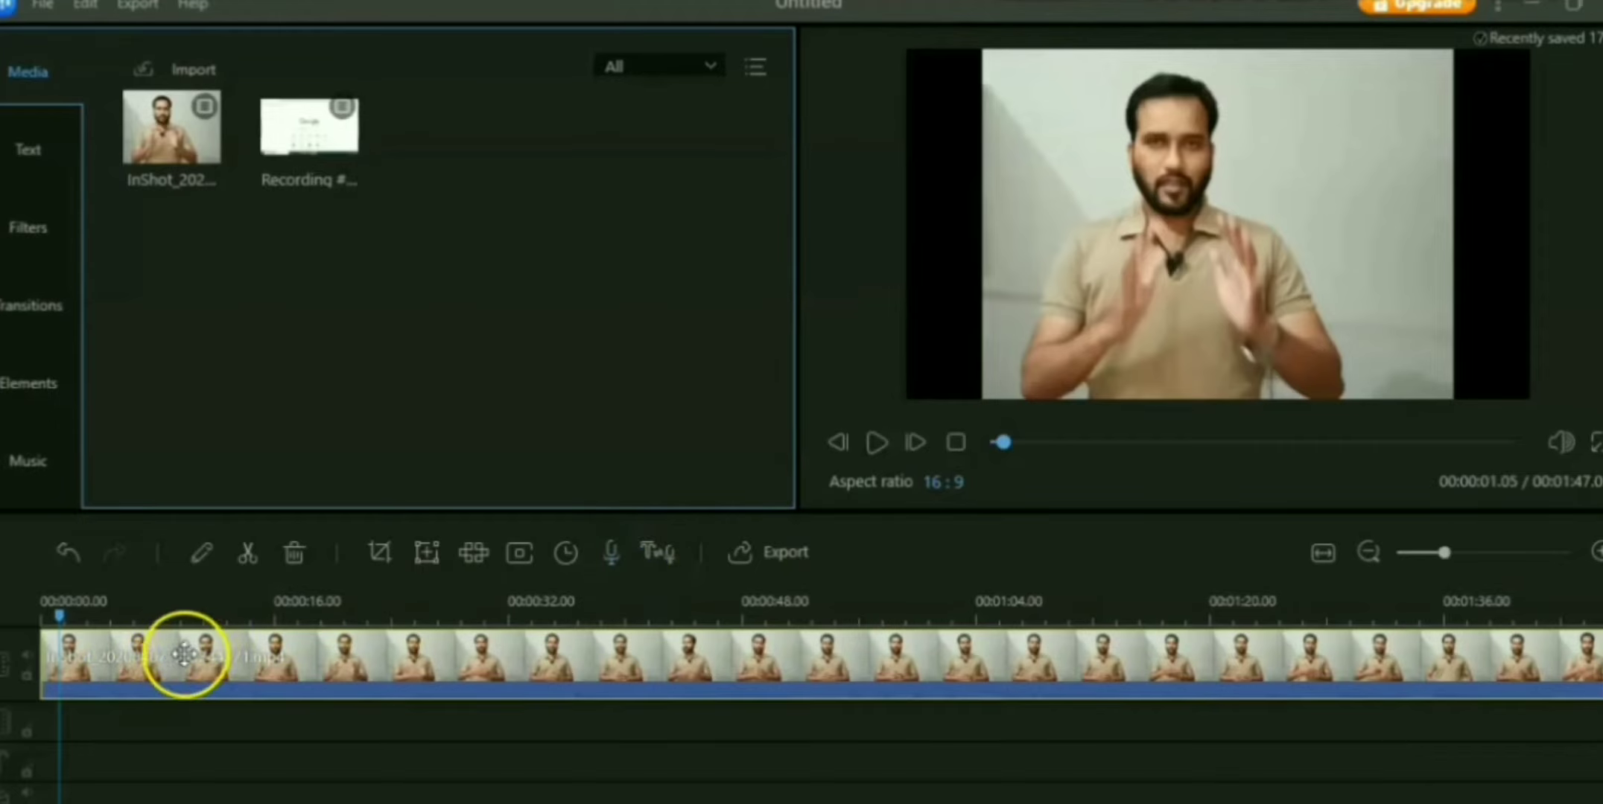
Play the timeline clip up to 00:00:04.16, pause it and split the clip there
left_click(880, 445)
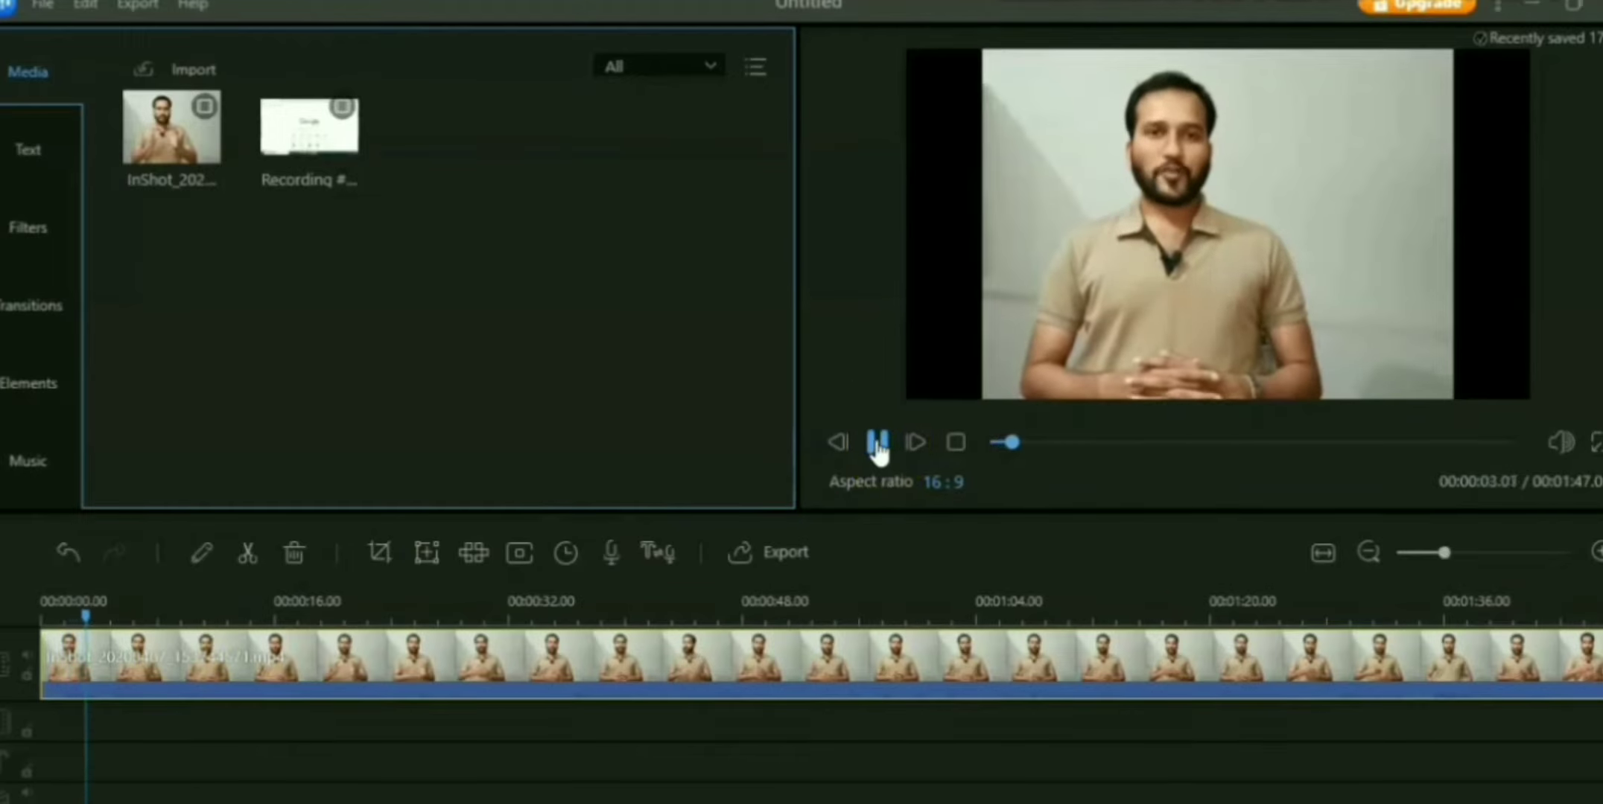
left_click(877, 445)
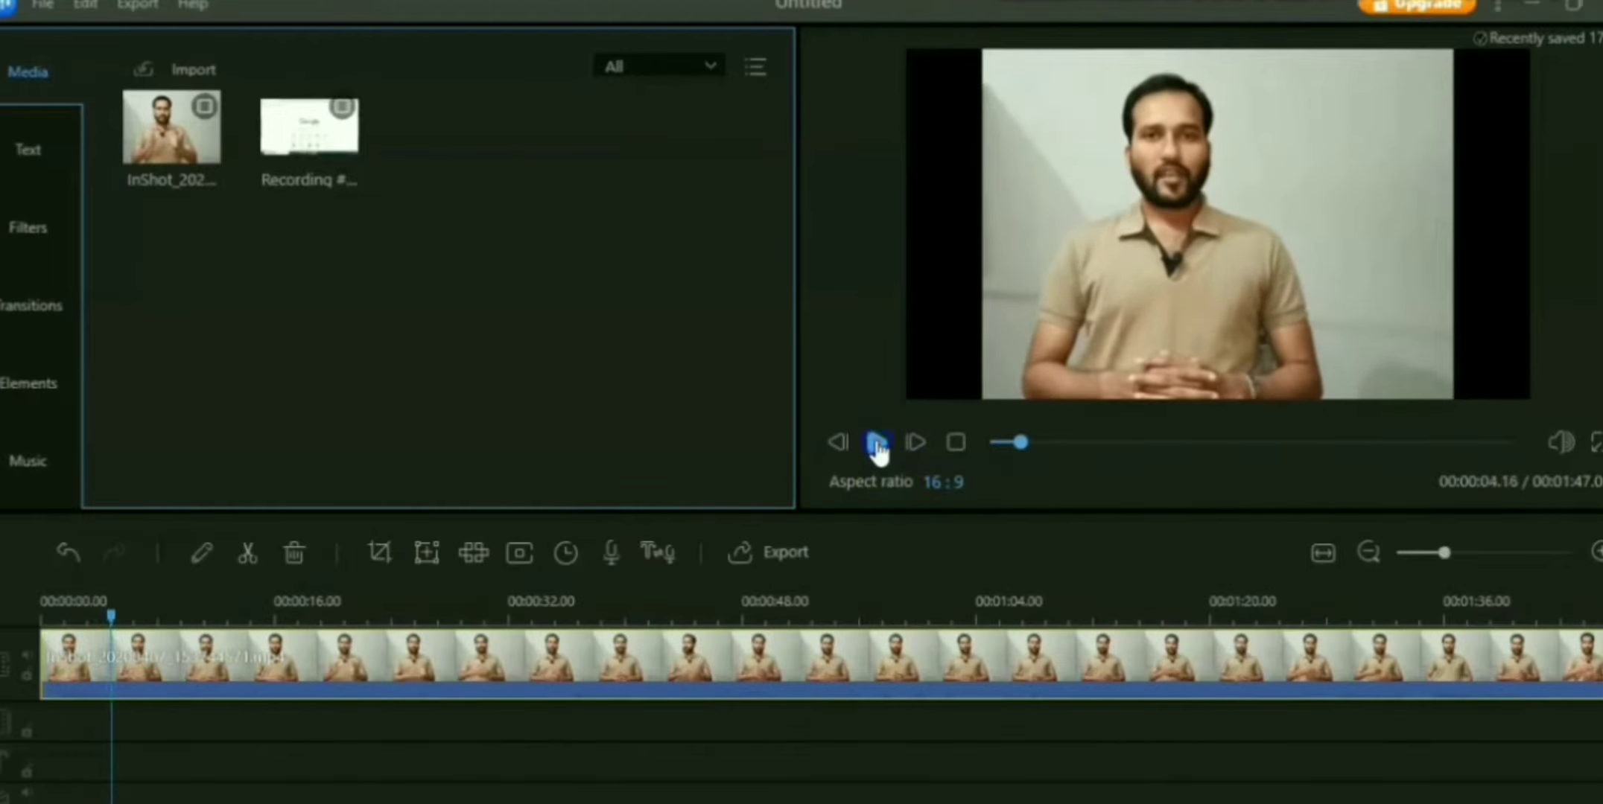
left_click(249, 563)
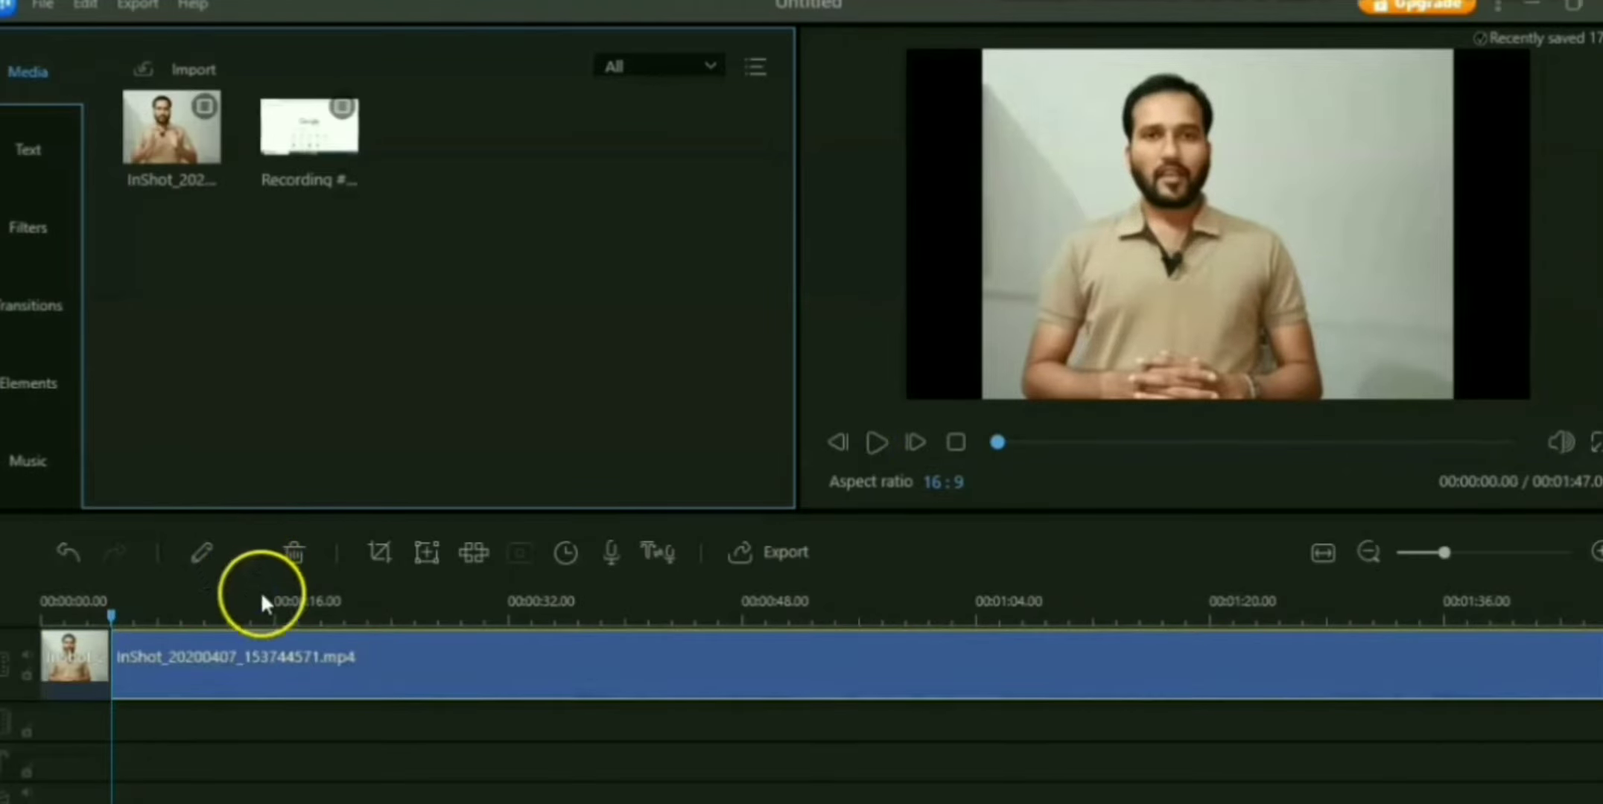
Split the second part of the clip at 00:00:11.07 and select the middle segment
left_click_drag(117, 615, 206, 615)
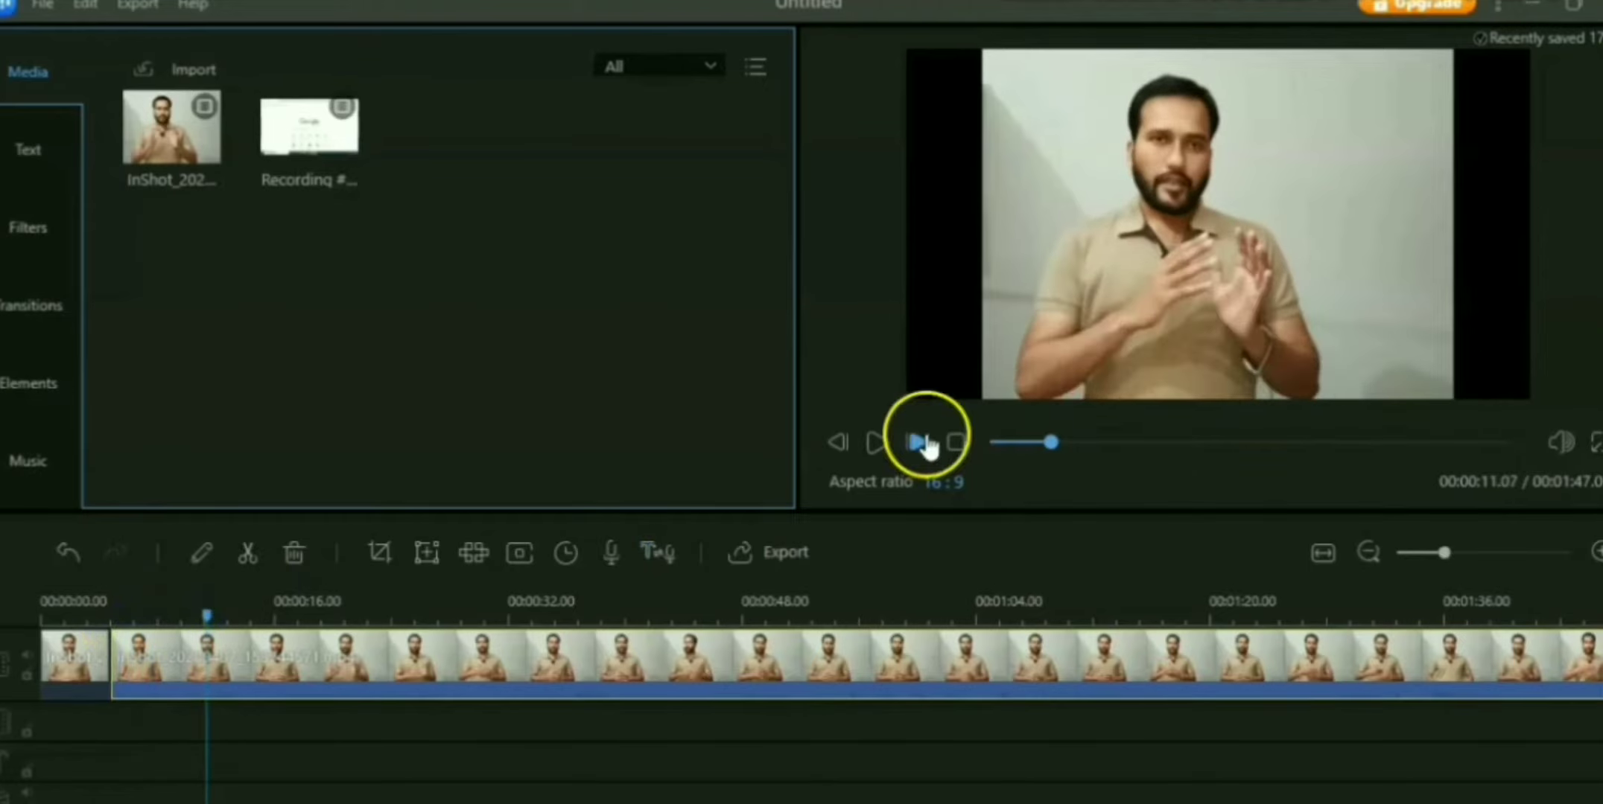
left_click(248, 555)
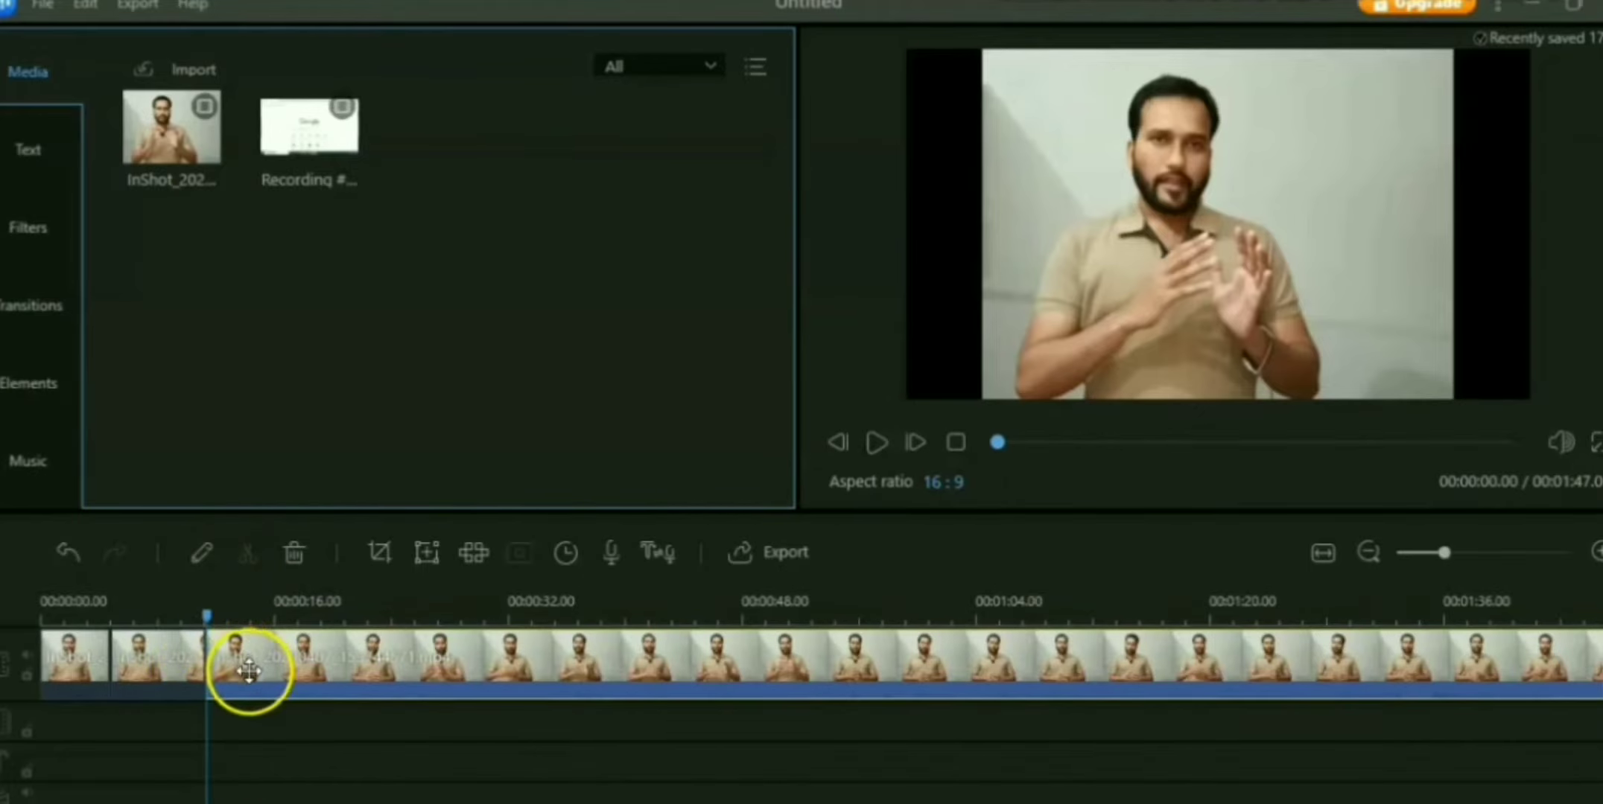
left_click(167, 657)
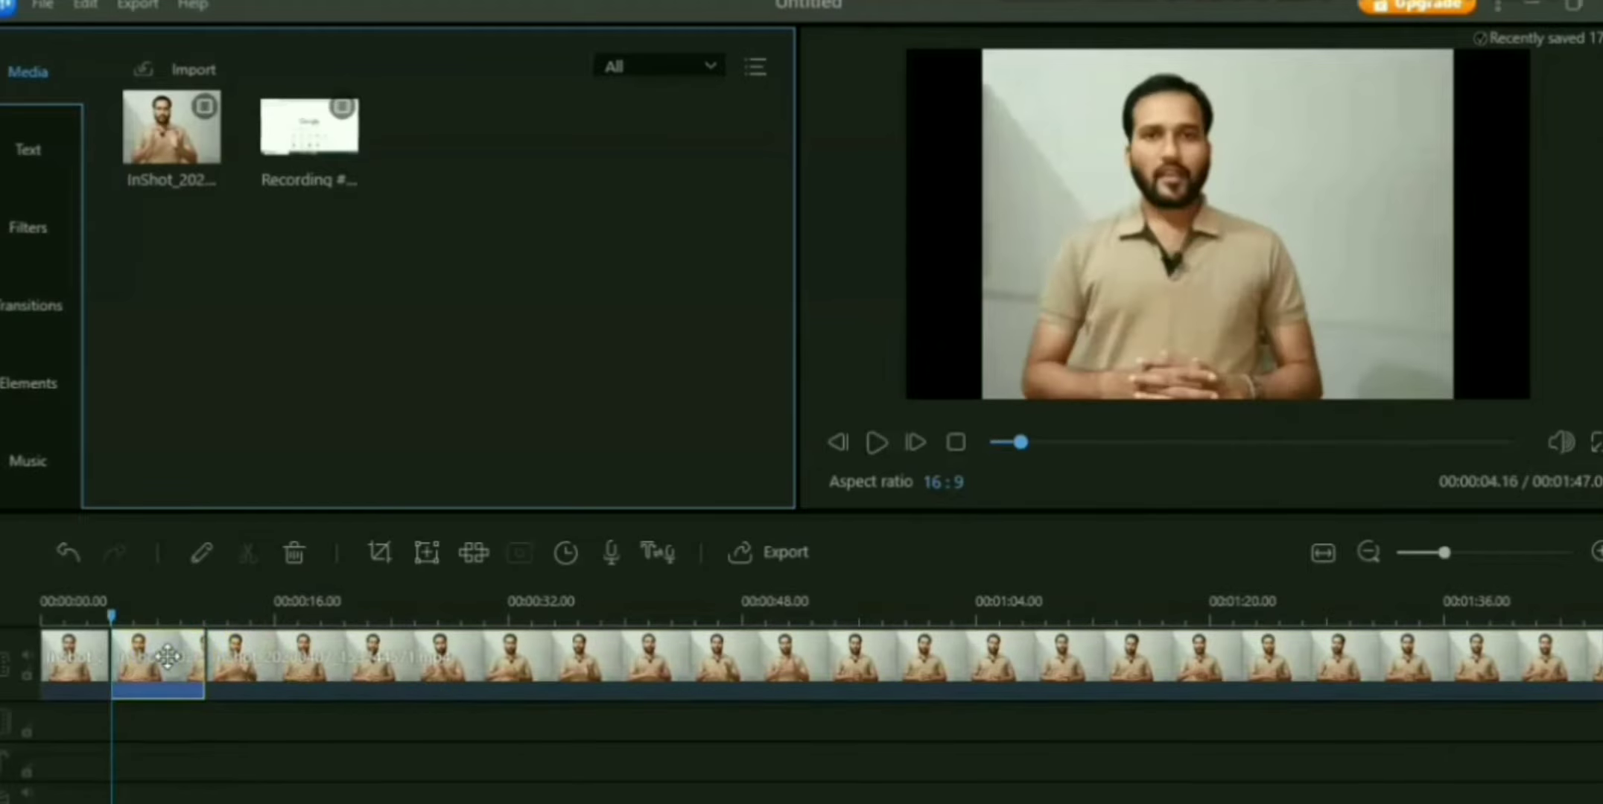
Undo both splits of the InShot clip and place the playhead at 00:00:03.10
left_click(66, 554)
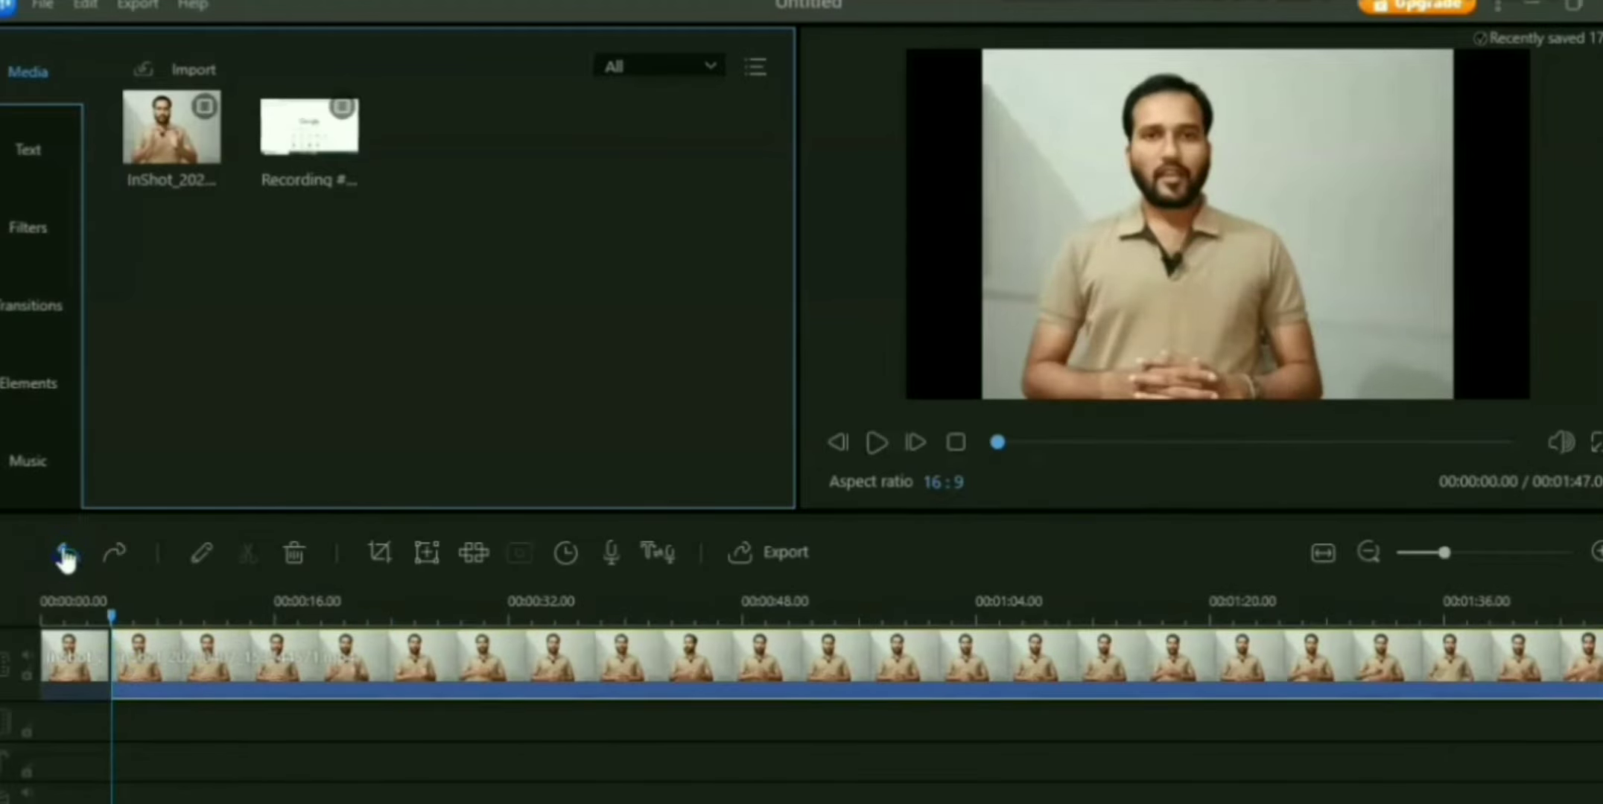
left_click(92, 607)
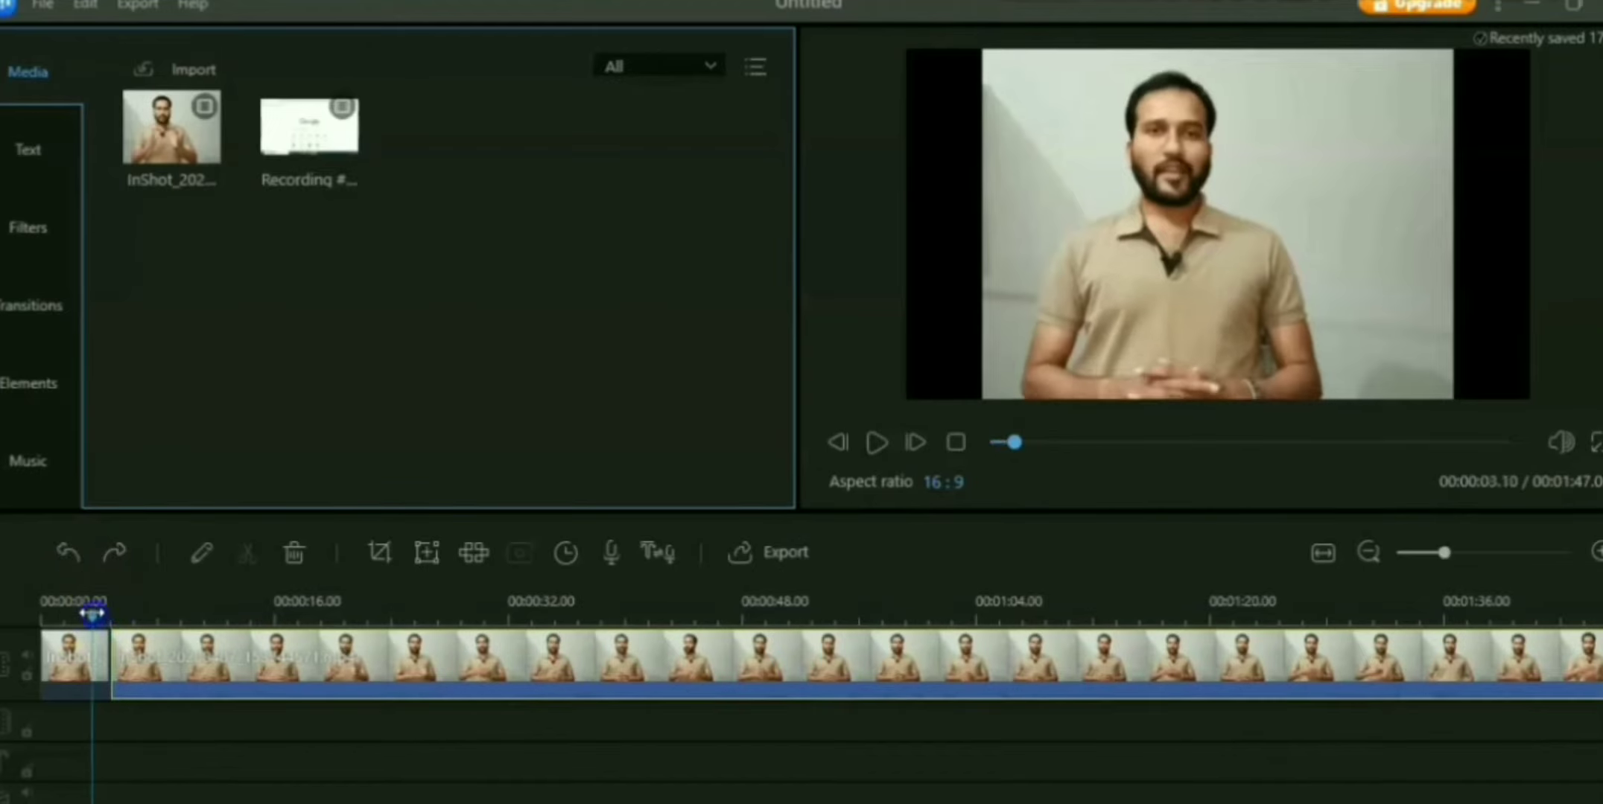
left_click(68, 554)
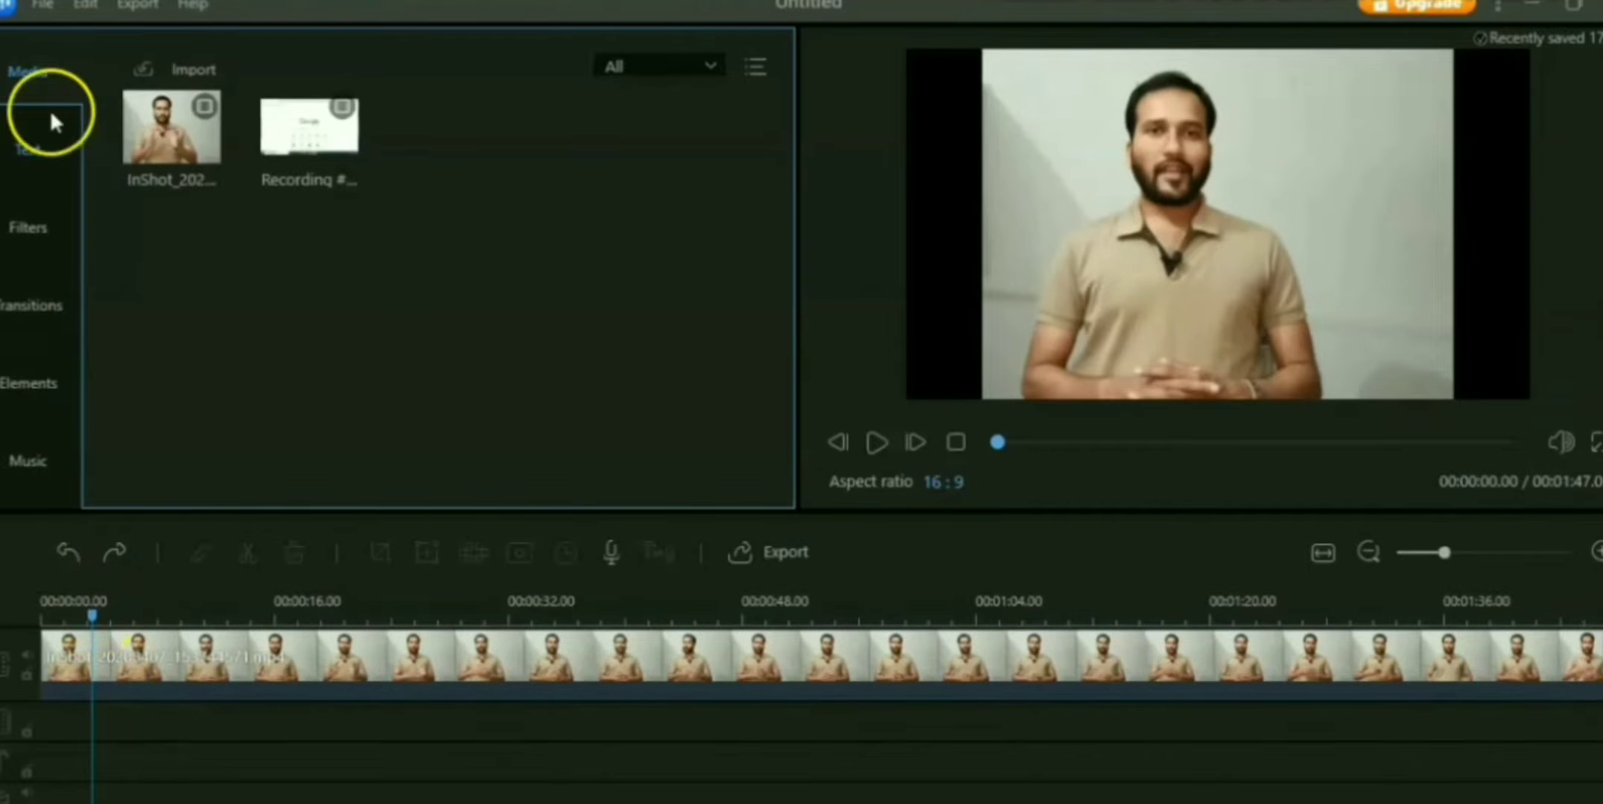
Browse the text templates and add the Opener6 title to the text track at the playhead
left_click(32, 142)
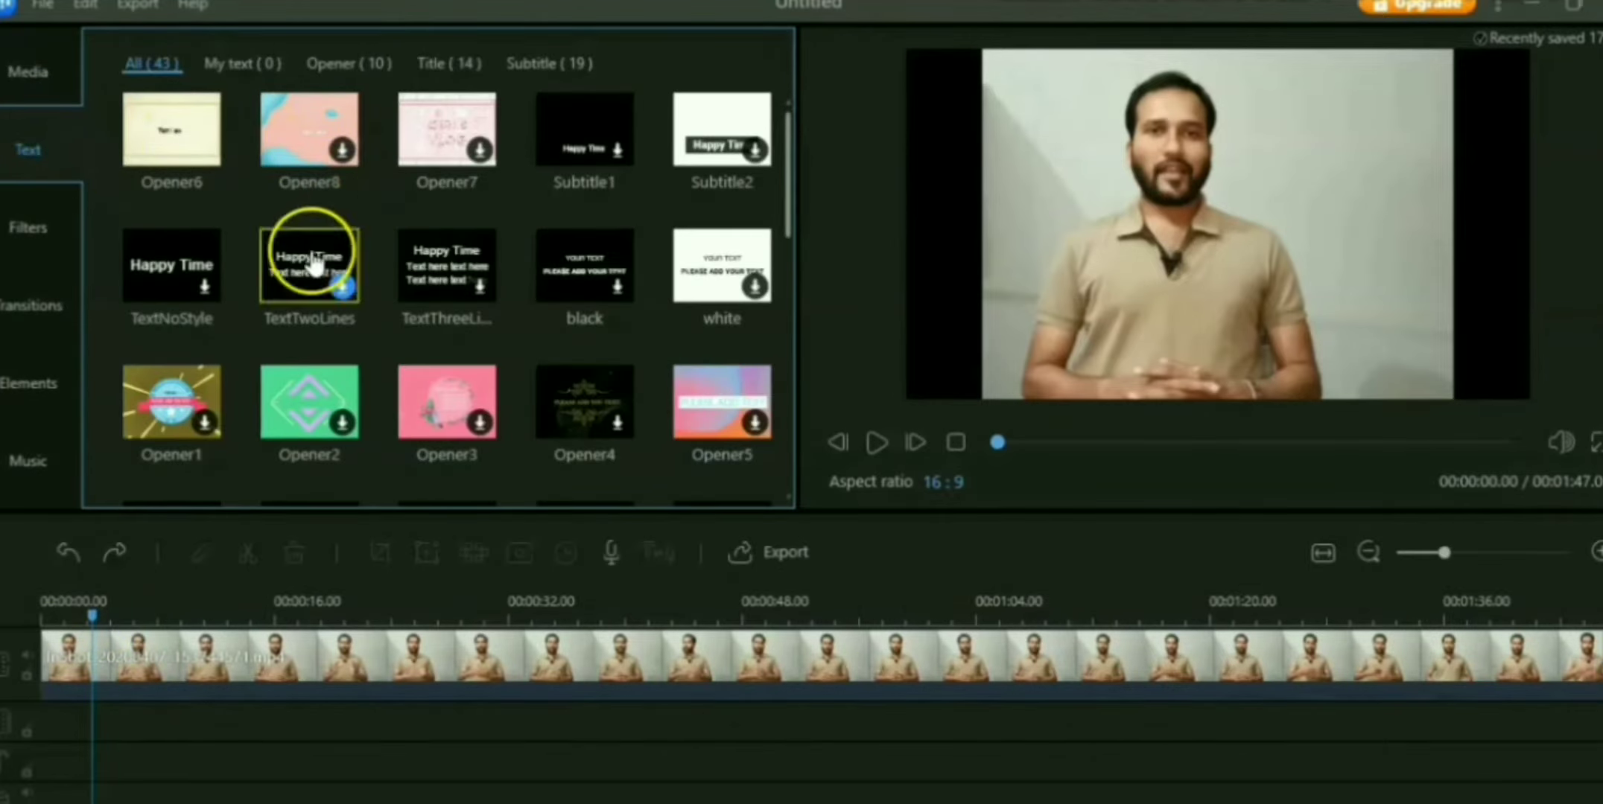
left_click_drag(793, 171, 792, 32)
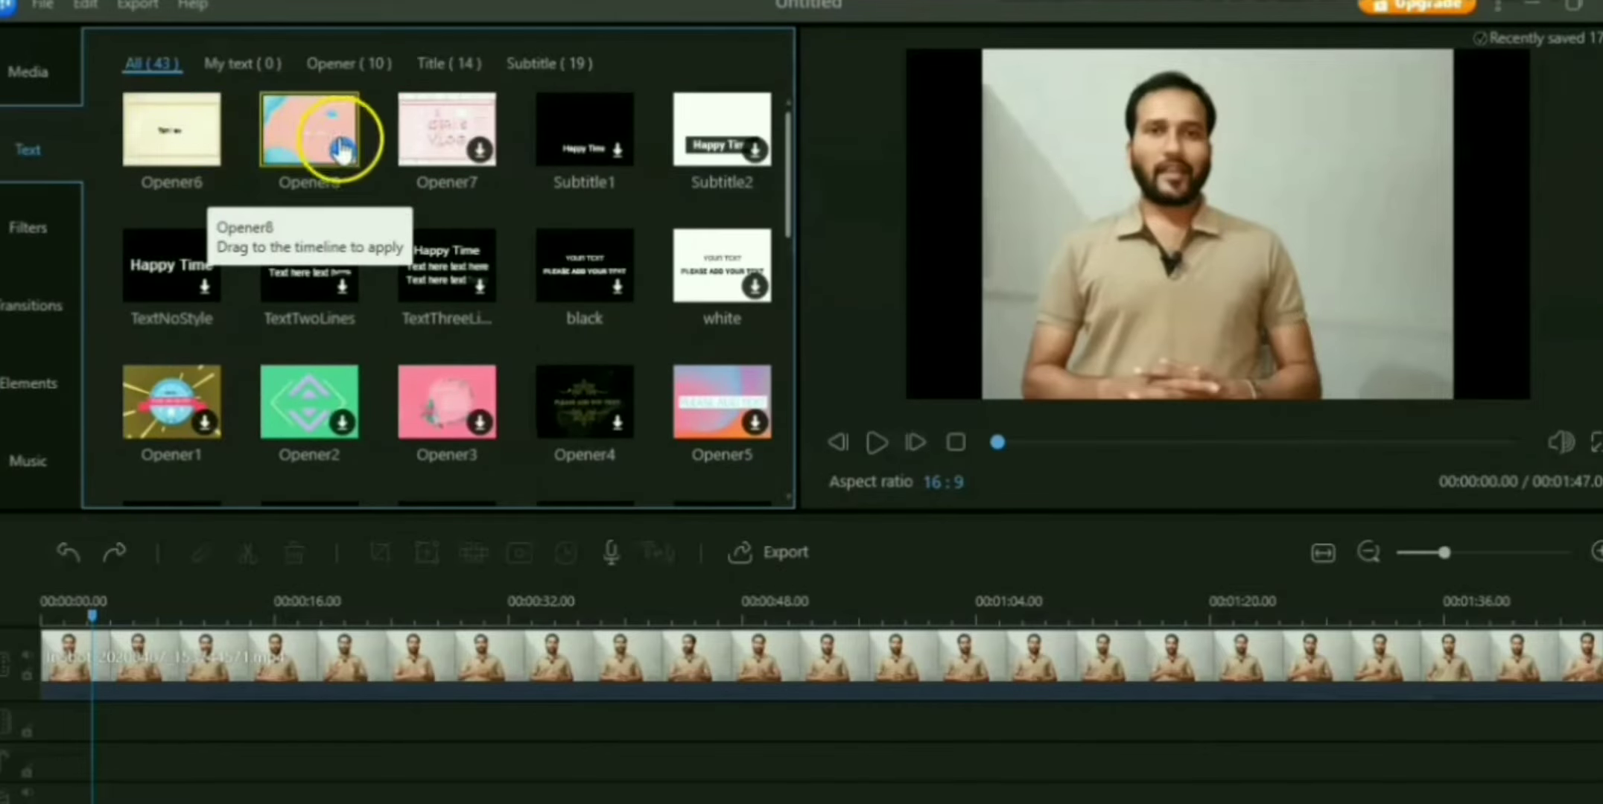
left_click(206, 153)
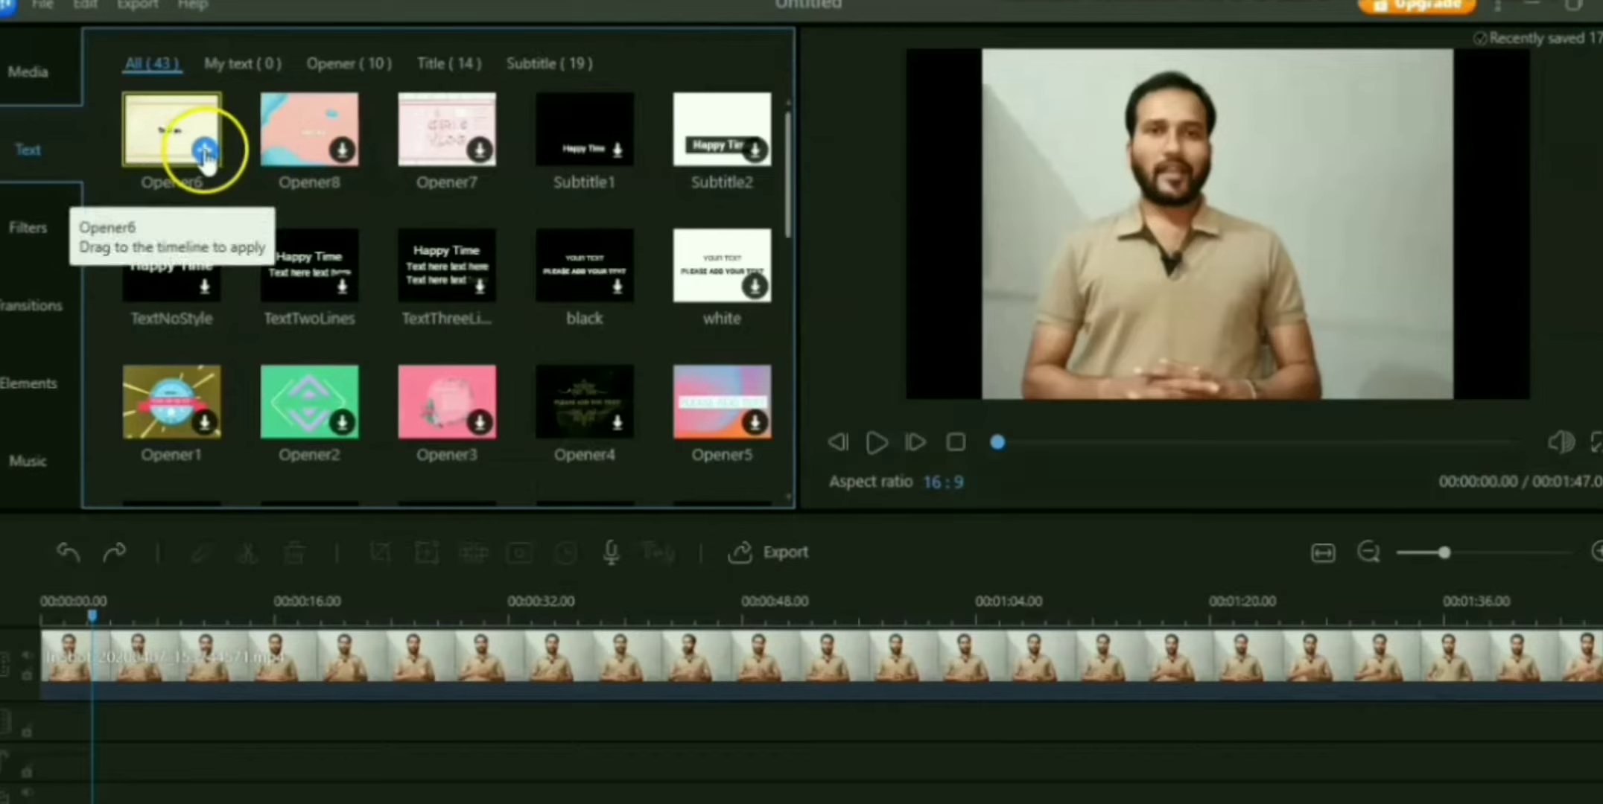
left_click(206, 153)
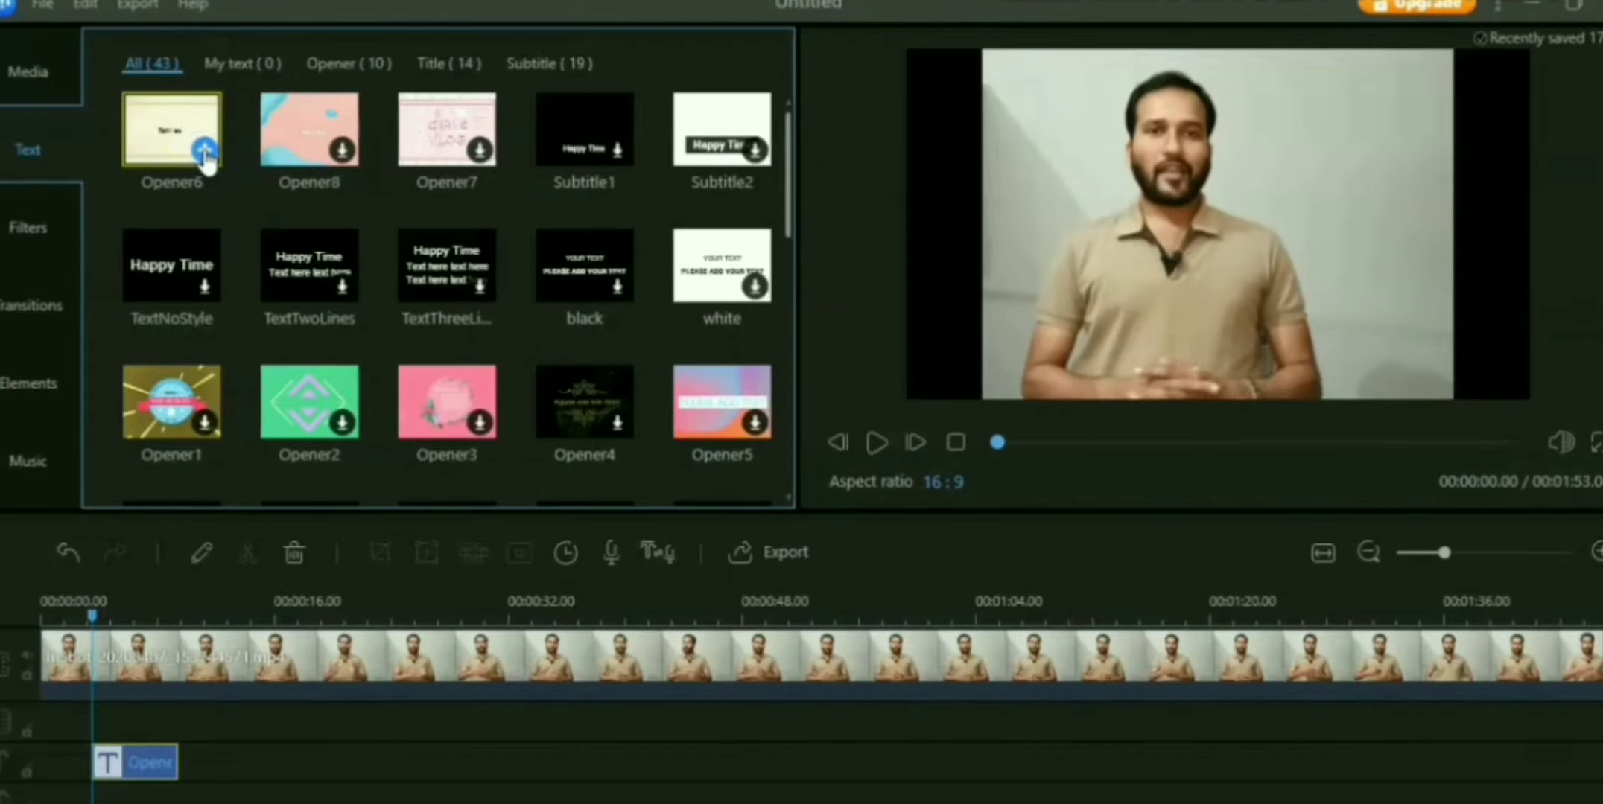
Open the Opener6 title for editing and replace its placeholder text with the presenter's full name
double_click(148, 763)
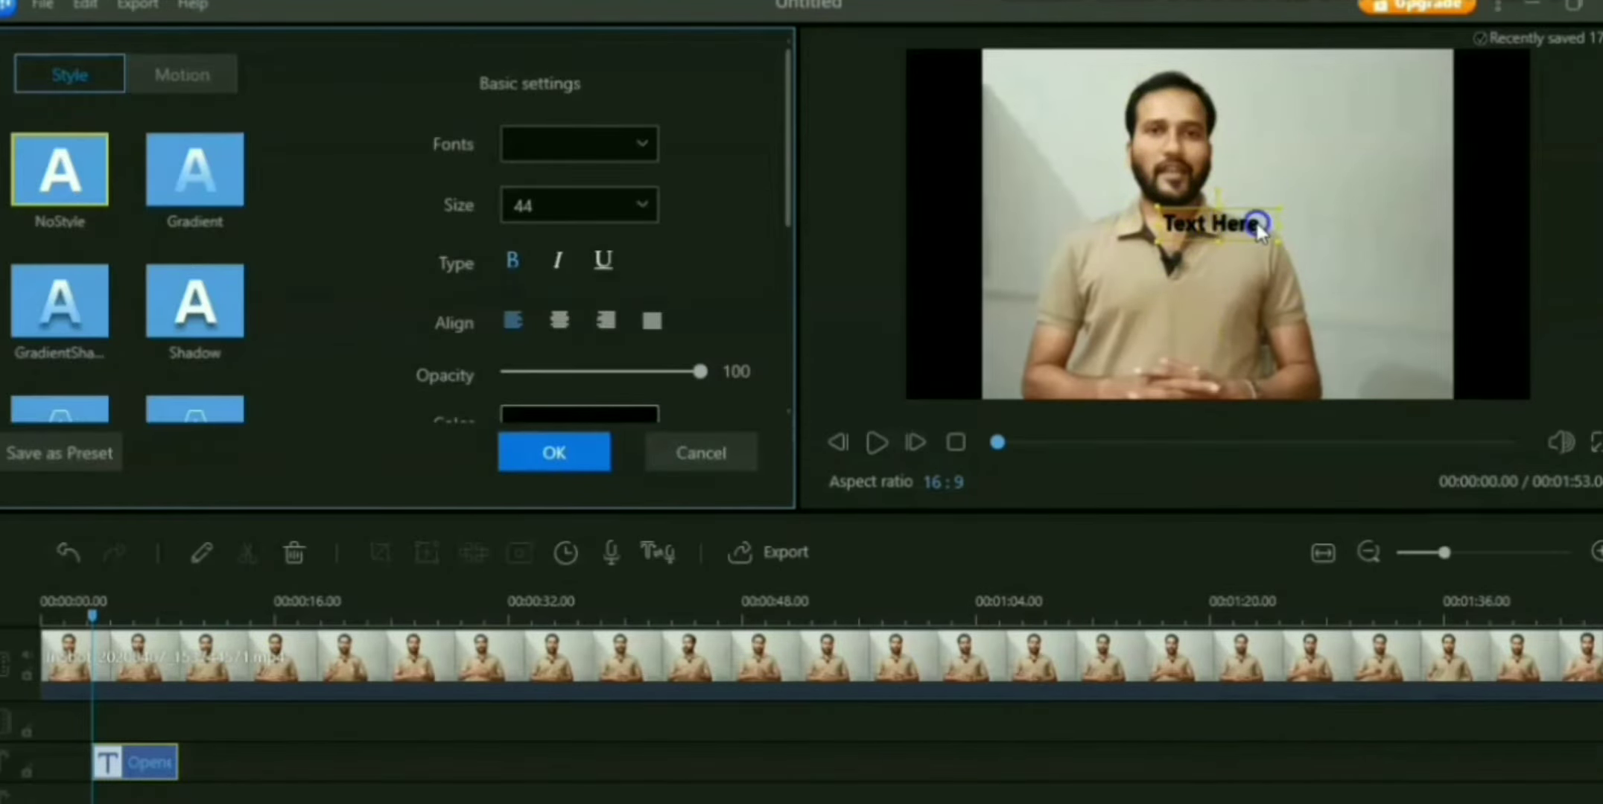
key("BackSpace")
key("BackSpace")
key("BackSpace")
key("BackSpace")
key("BackSpace")
key("BackSpace")
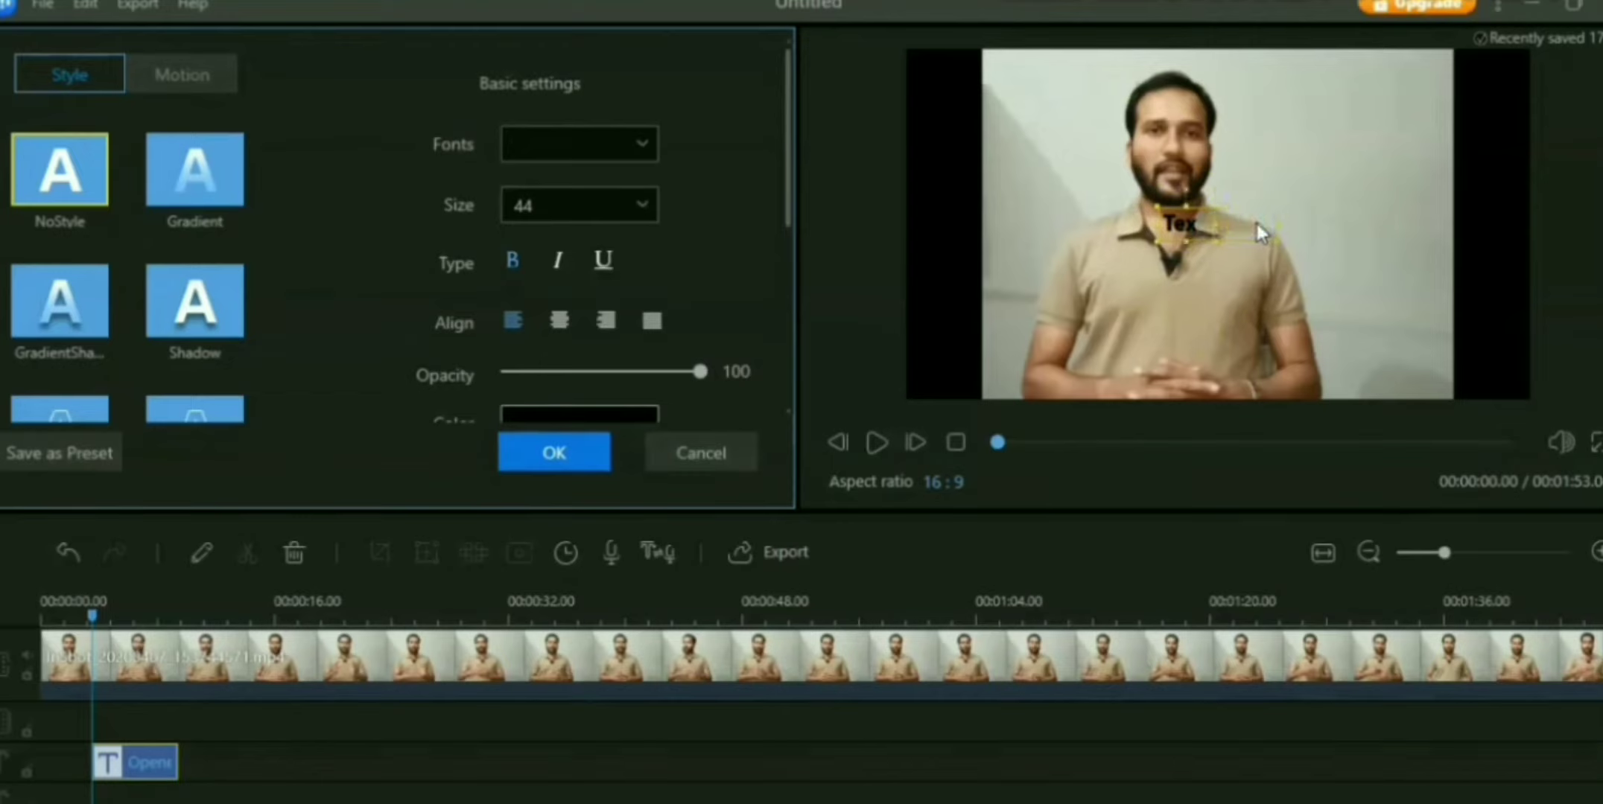
type("Mukund Kumar")
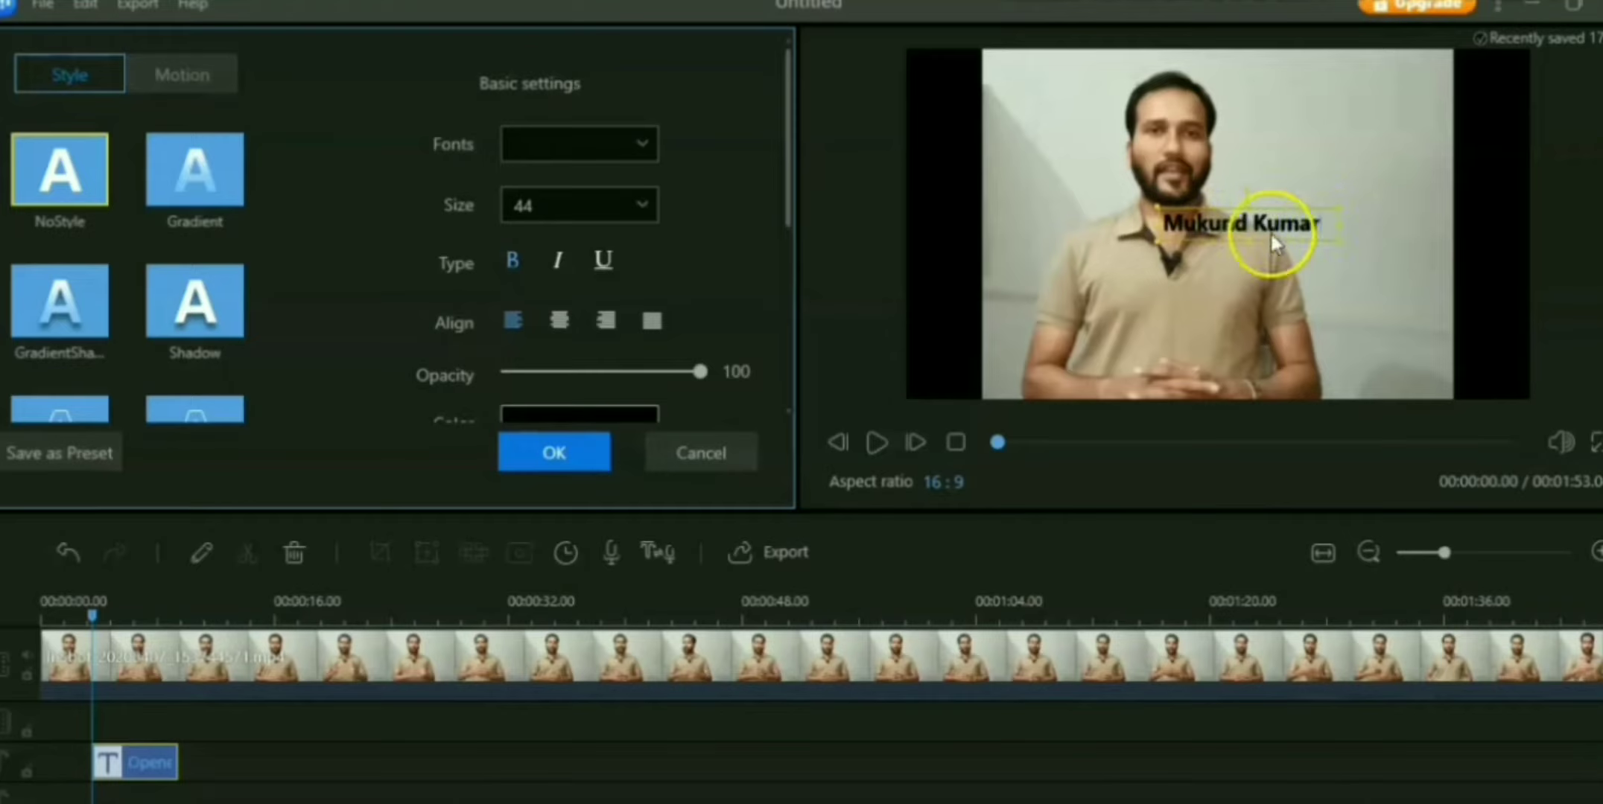
Set the title's font to Arial Rounded and its size to 68, with bold turned off
left_click(633, 149)
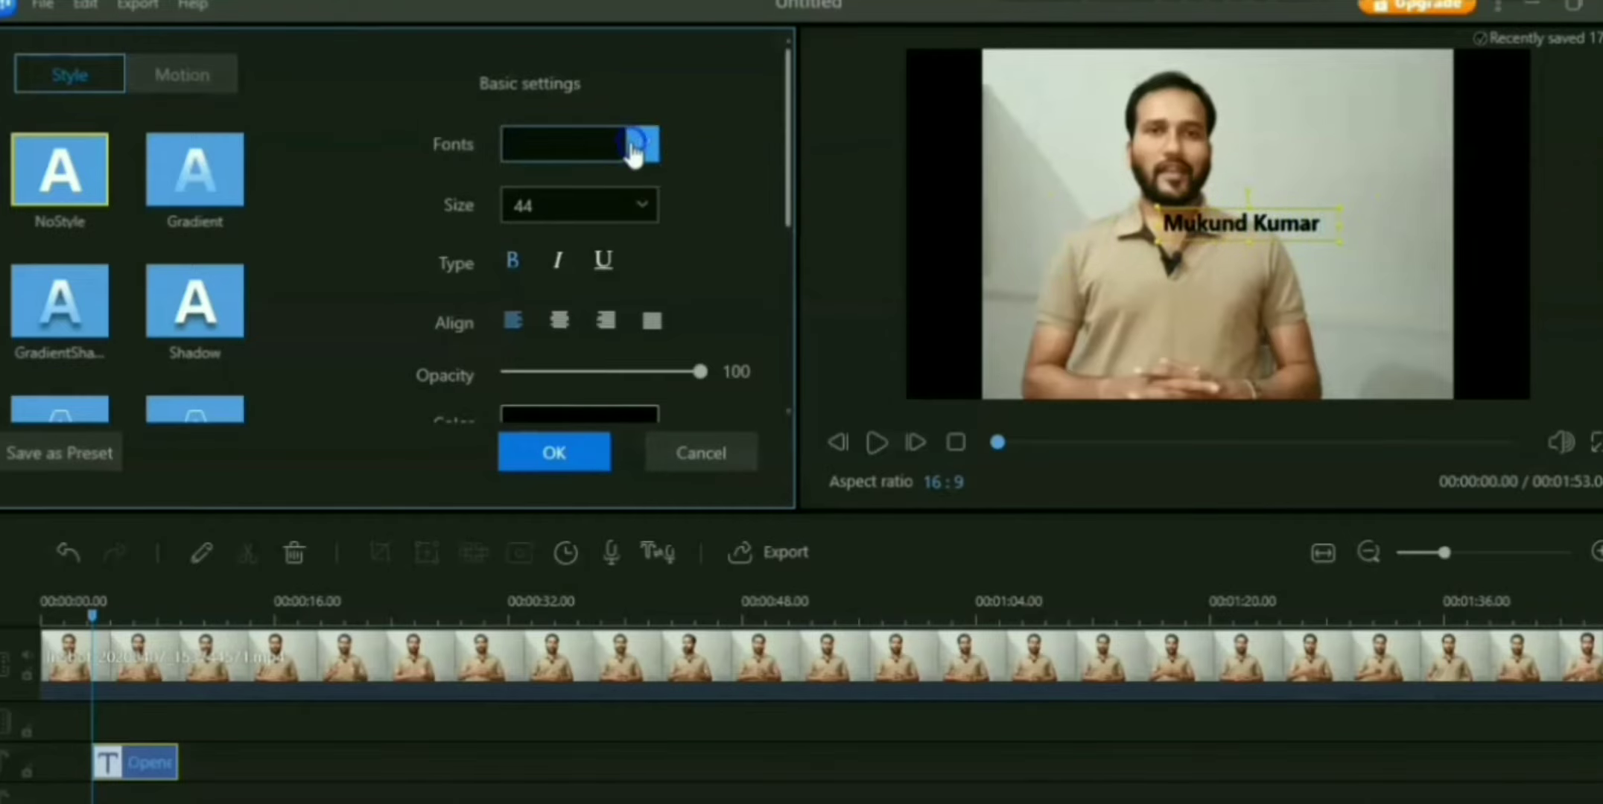
left_click(627, 286)
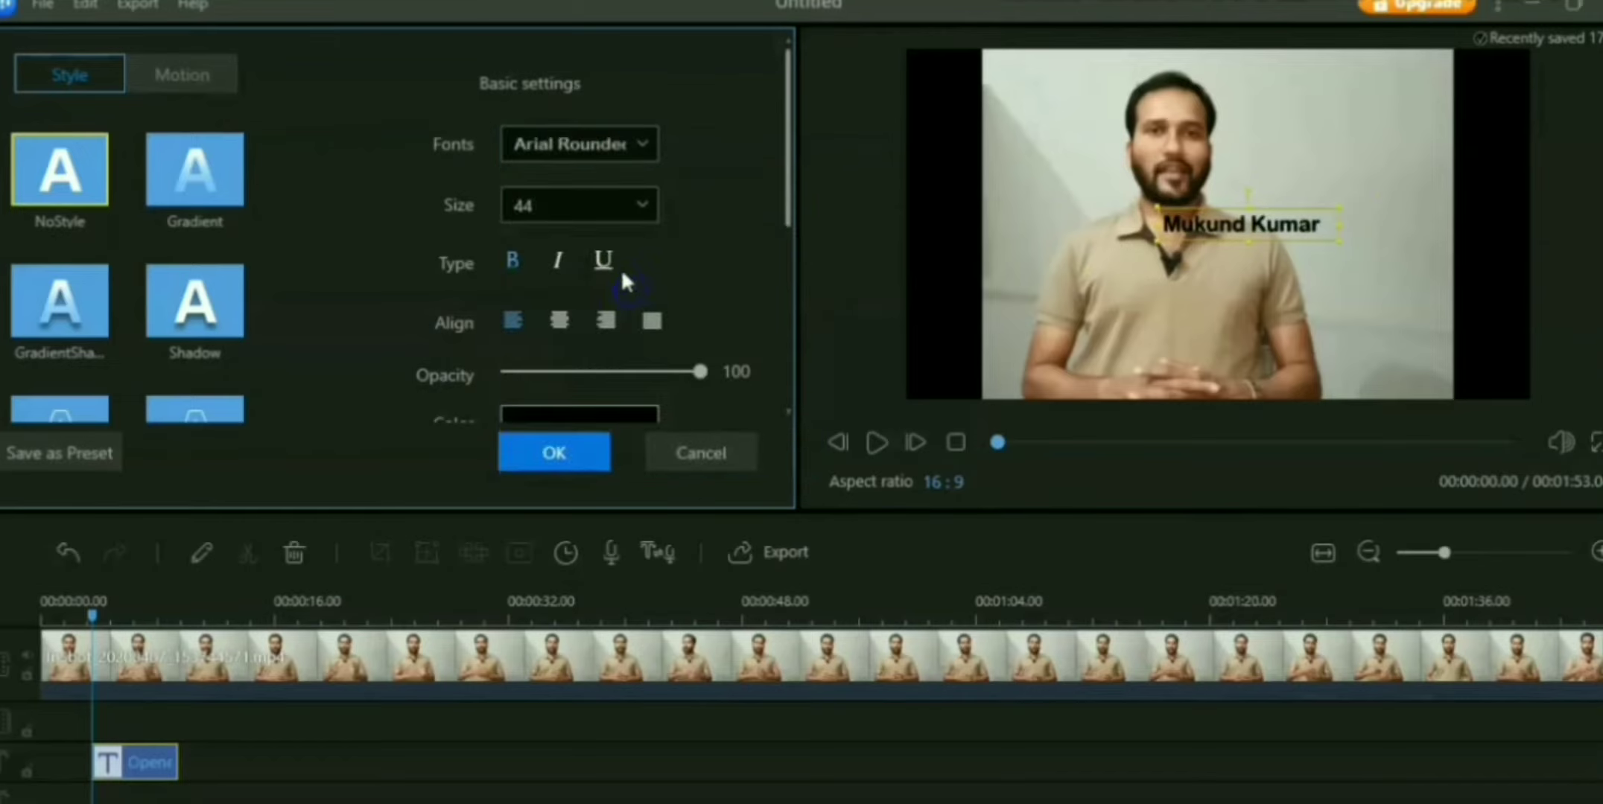
left_click(643, 202)
left_click(531, 423)
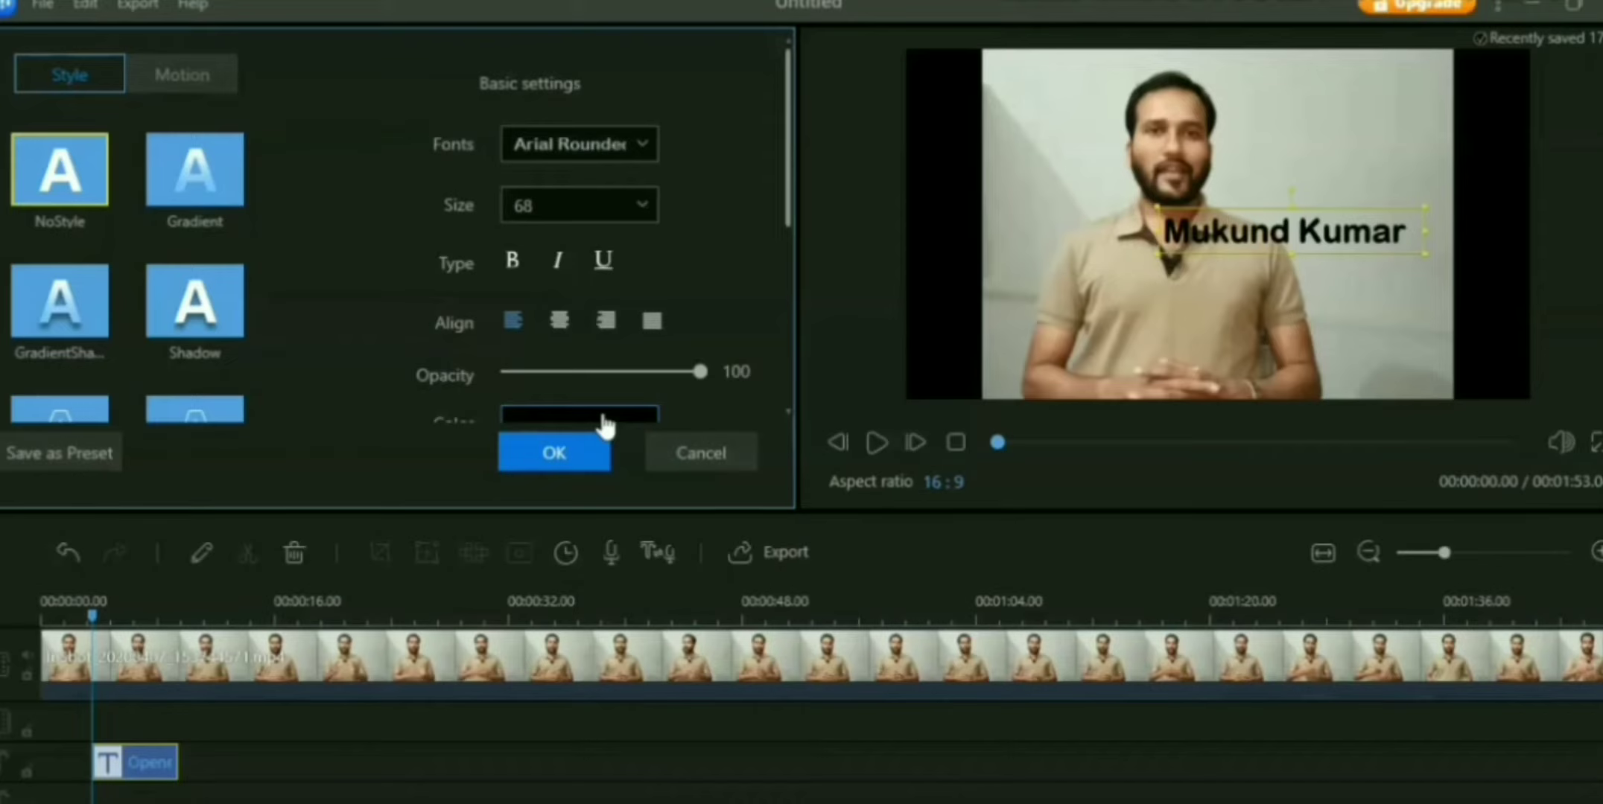
Color the title light green and move it to the lower-left corner of the video frame
scroll(605, 426, "down", 1)
left_click(602, 414)
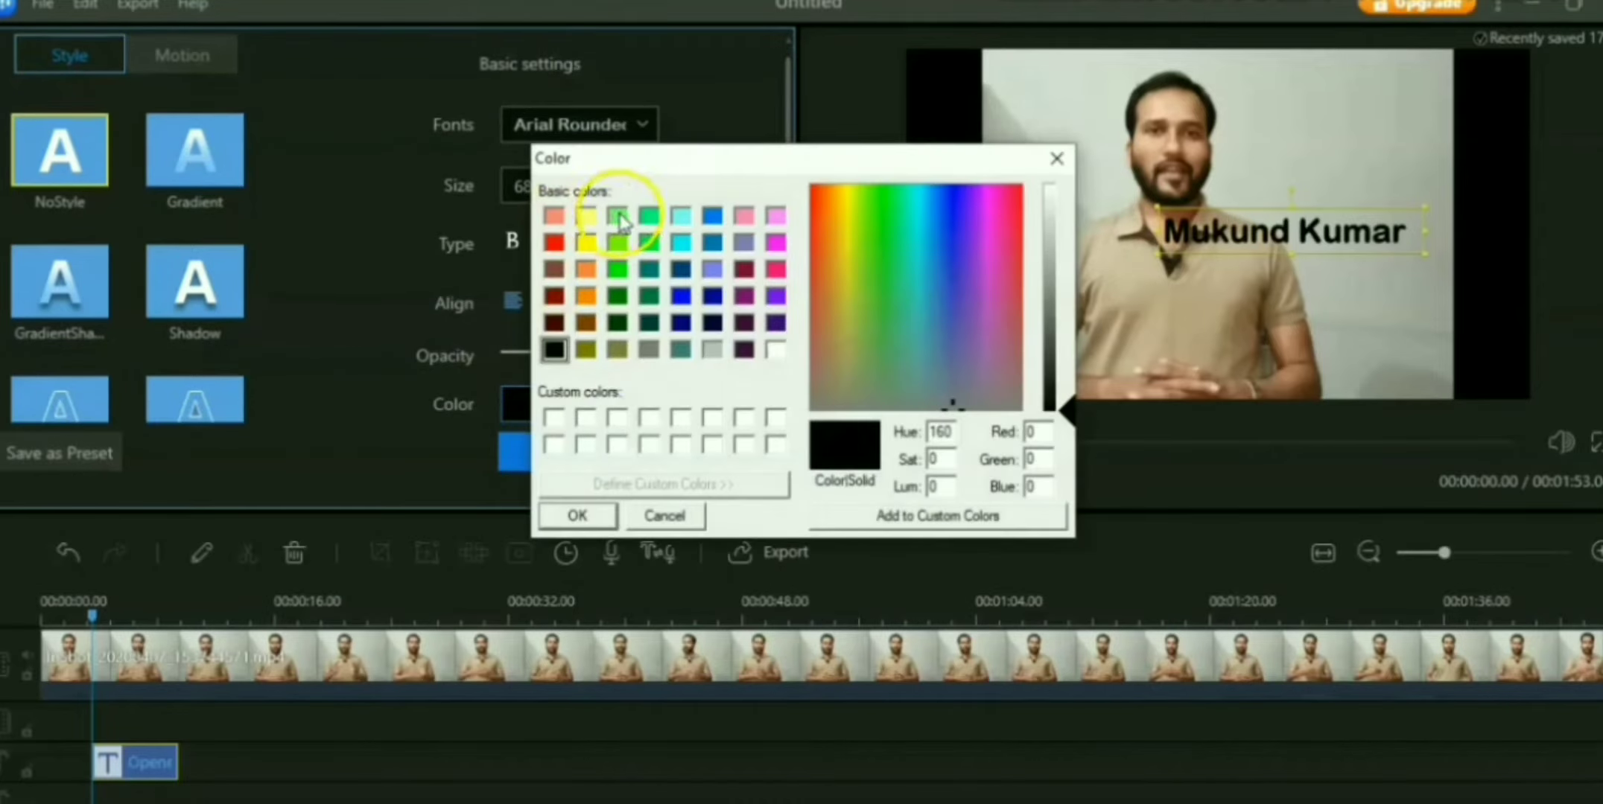
left_click(618, 218)
left_click(580, 513)
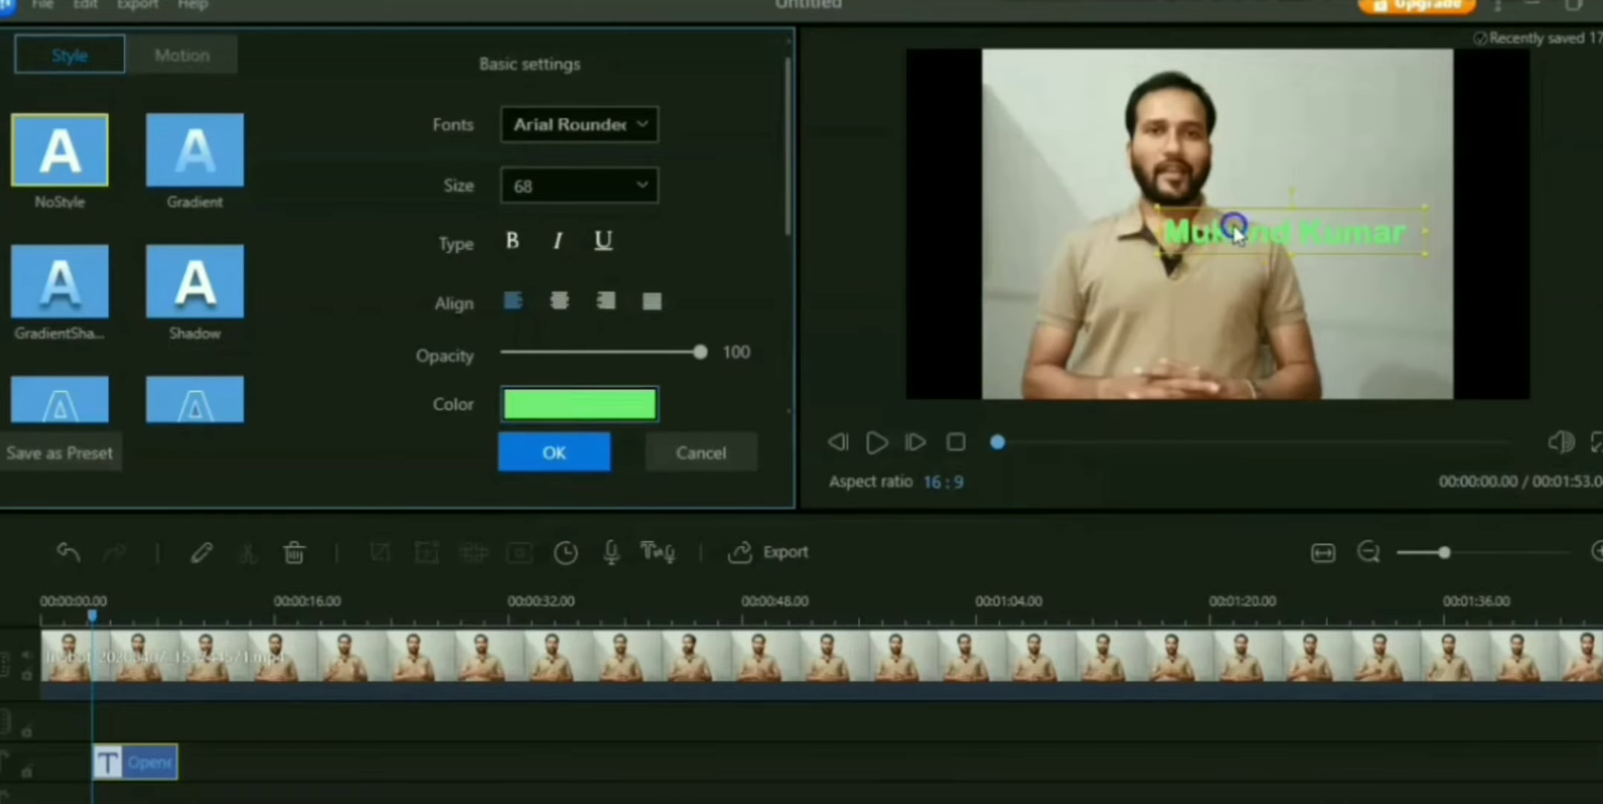
left_click_drag(1233, 232, 972, 388)
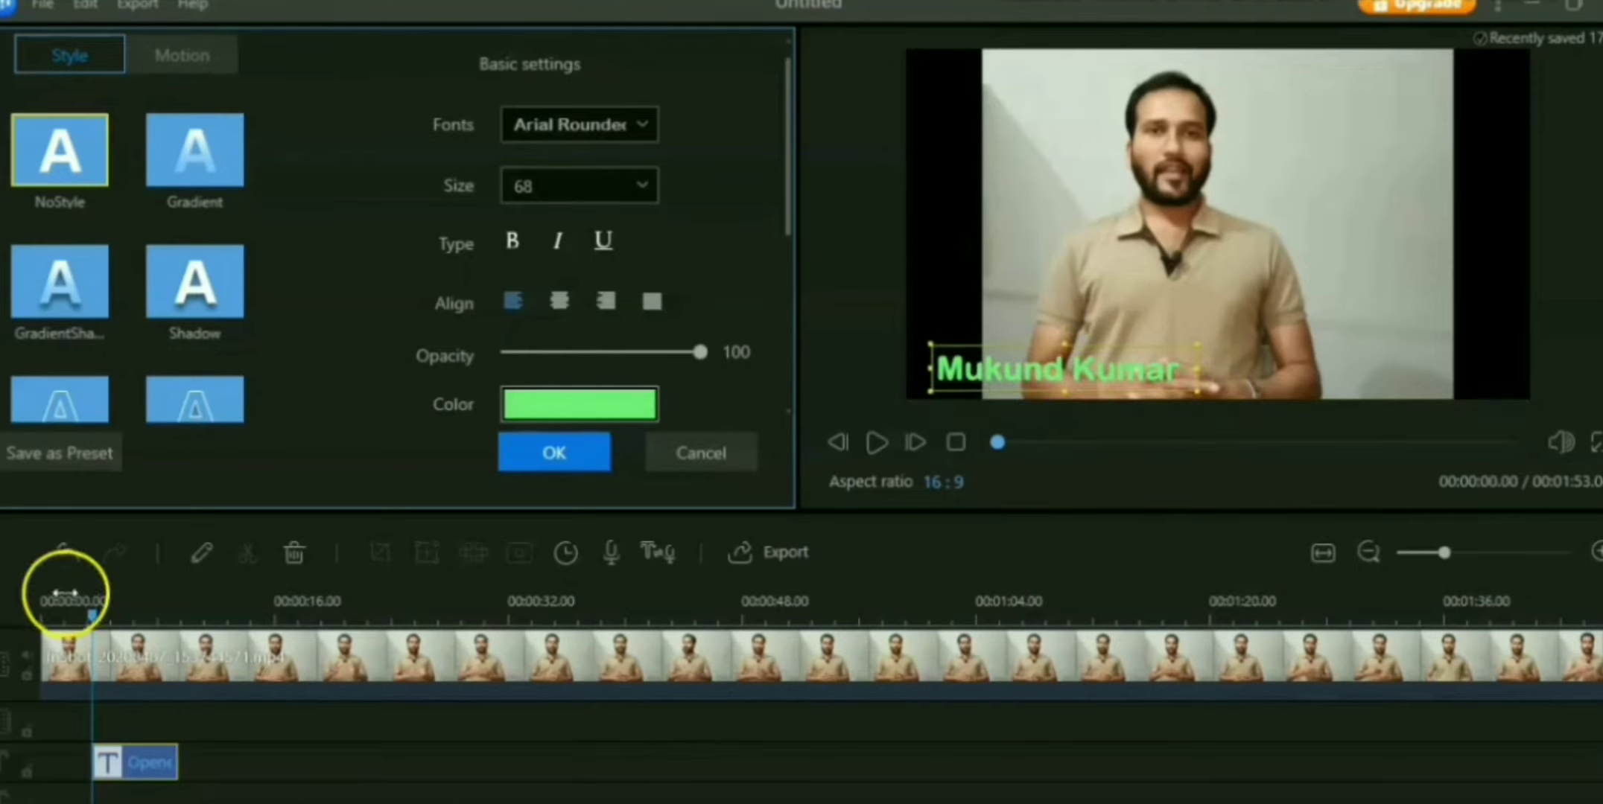
Preview the title by playing the video from just before it until just past its end
left_click_drag(87, 617, 76, 617)
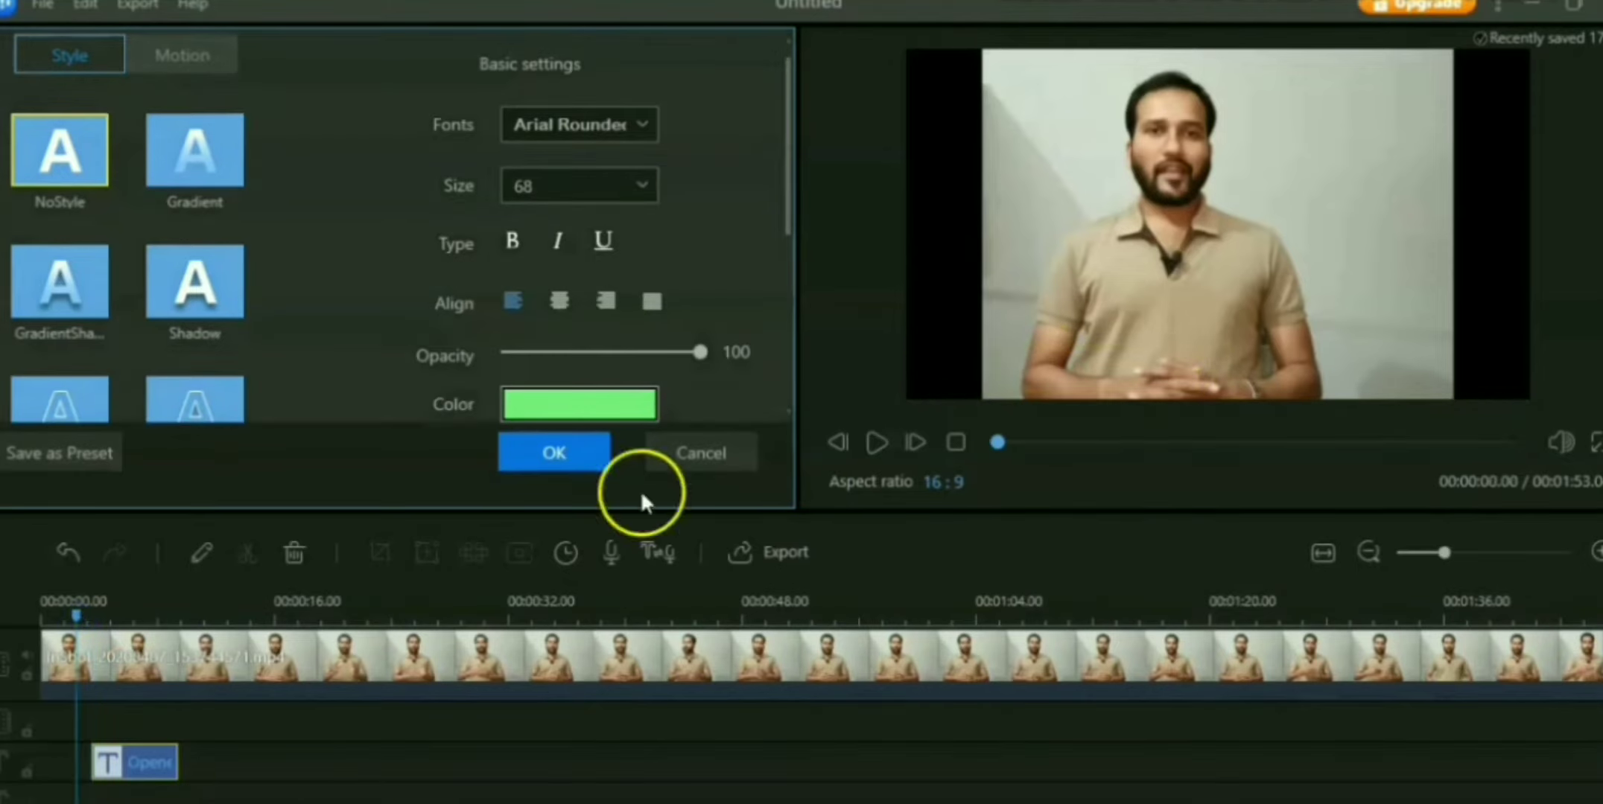
left_click(878, 444)
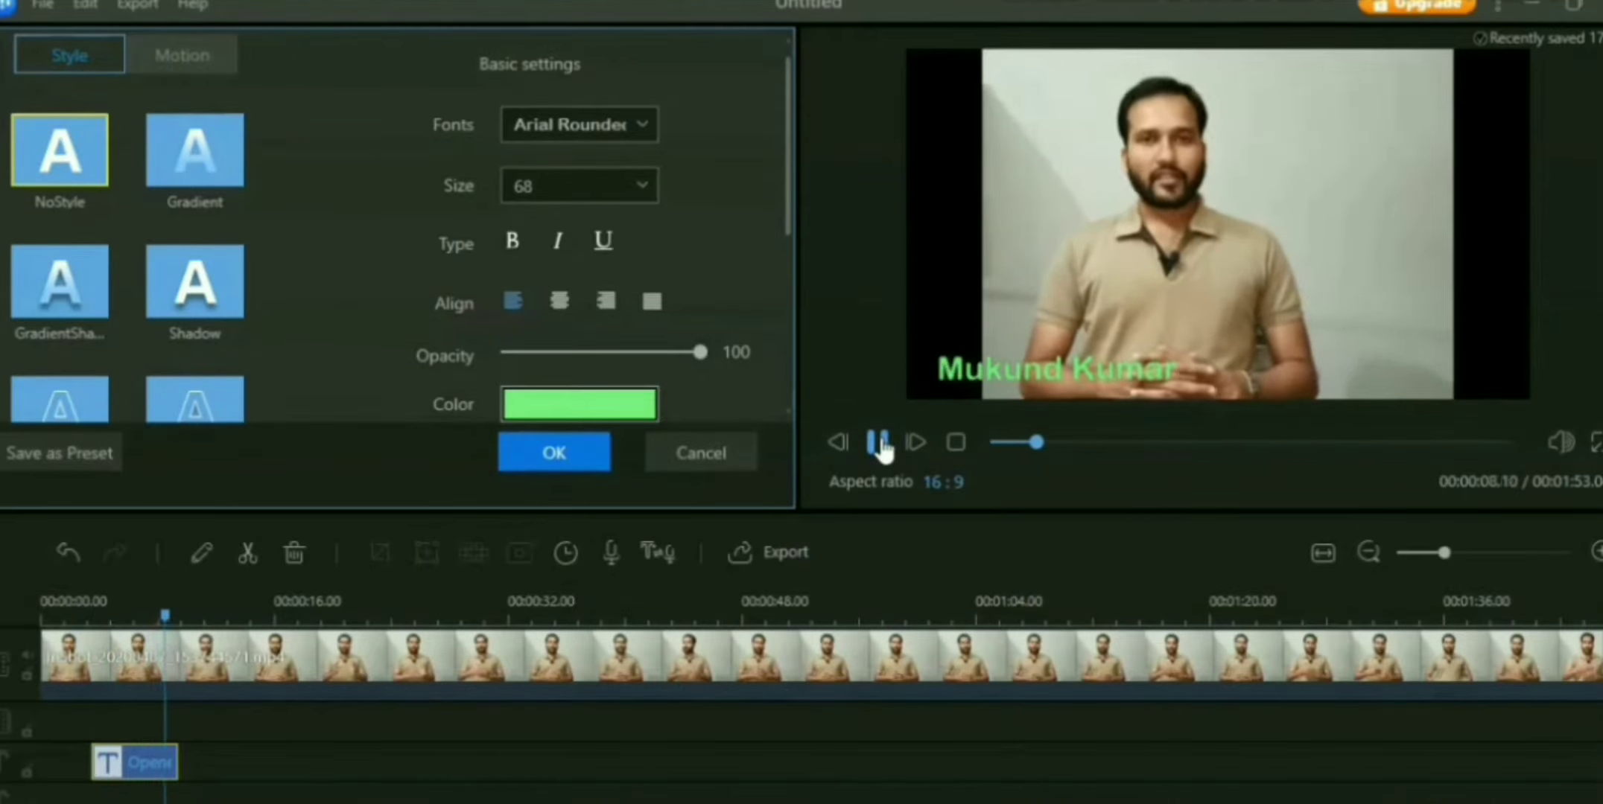
left_click(879, 445)
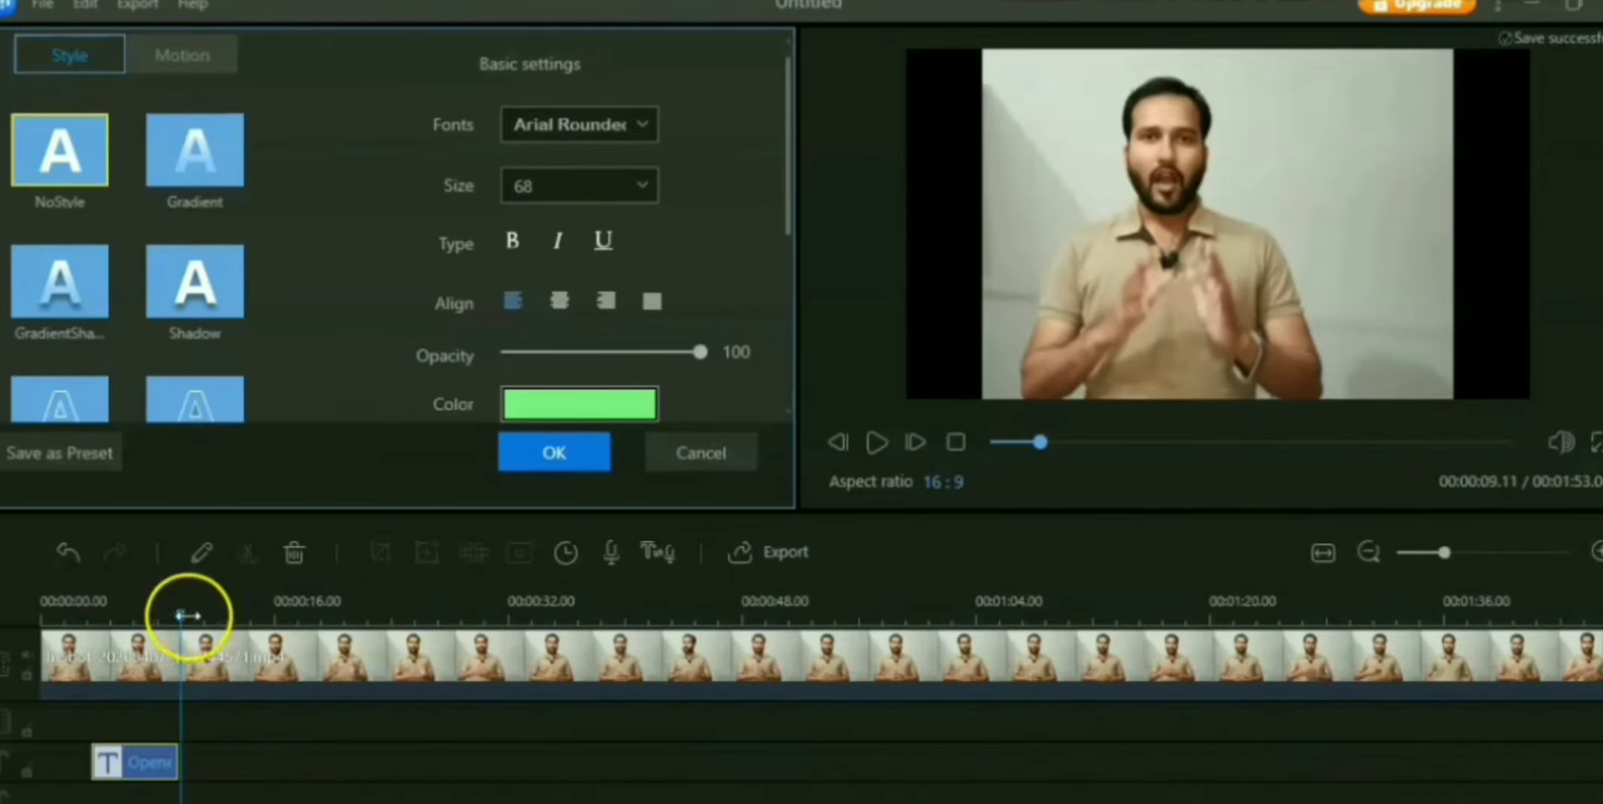
Split the InShot clip at 00:00:25.12 and delete everything after the split, including the leftover Opener6 clip on the video track
left_click_drag(186, 615, 415, 615)
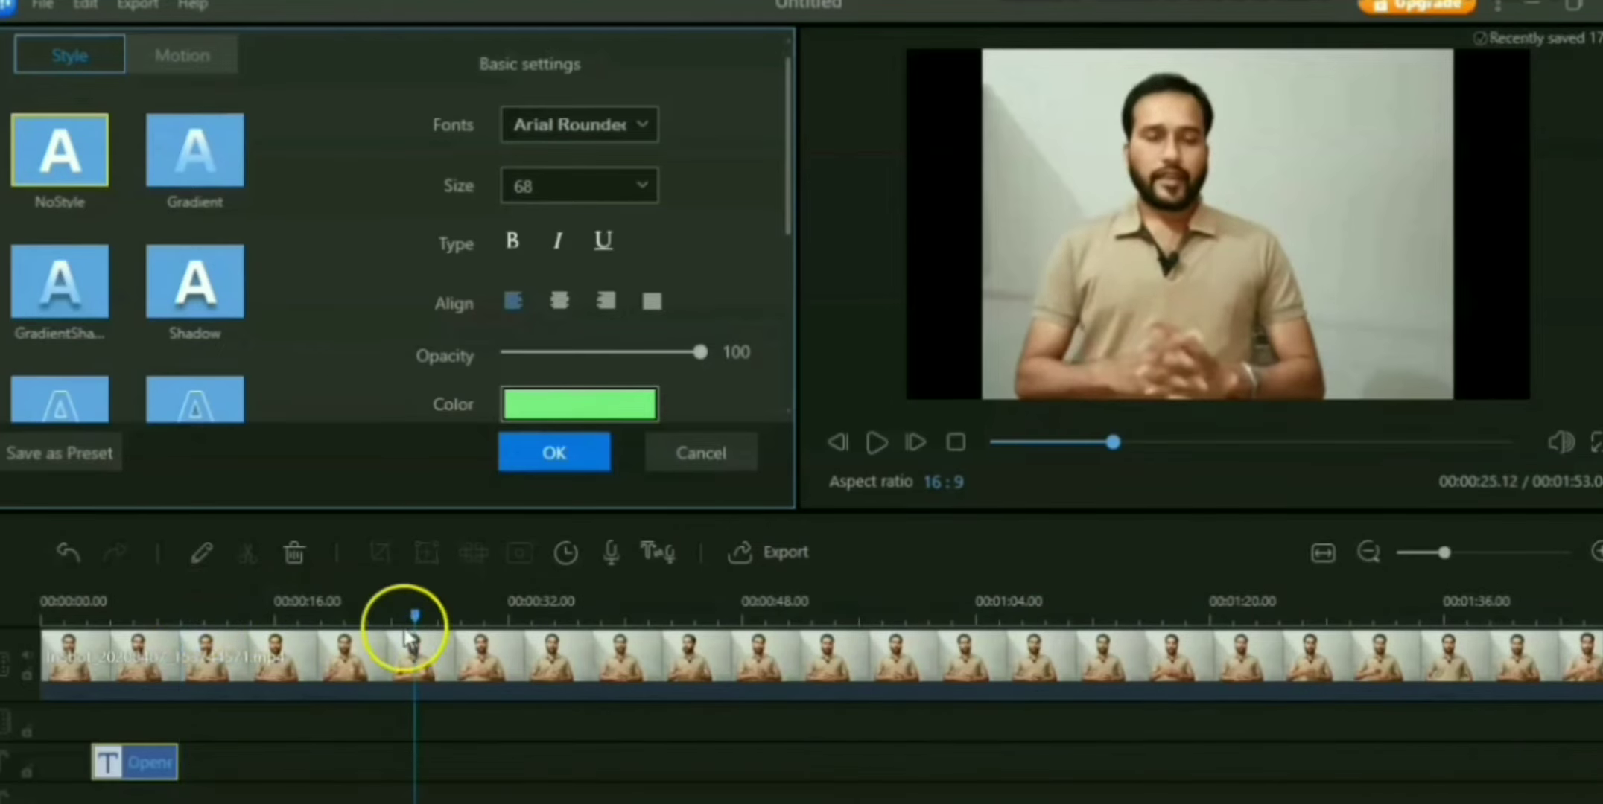
left_click(433, 676)
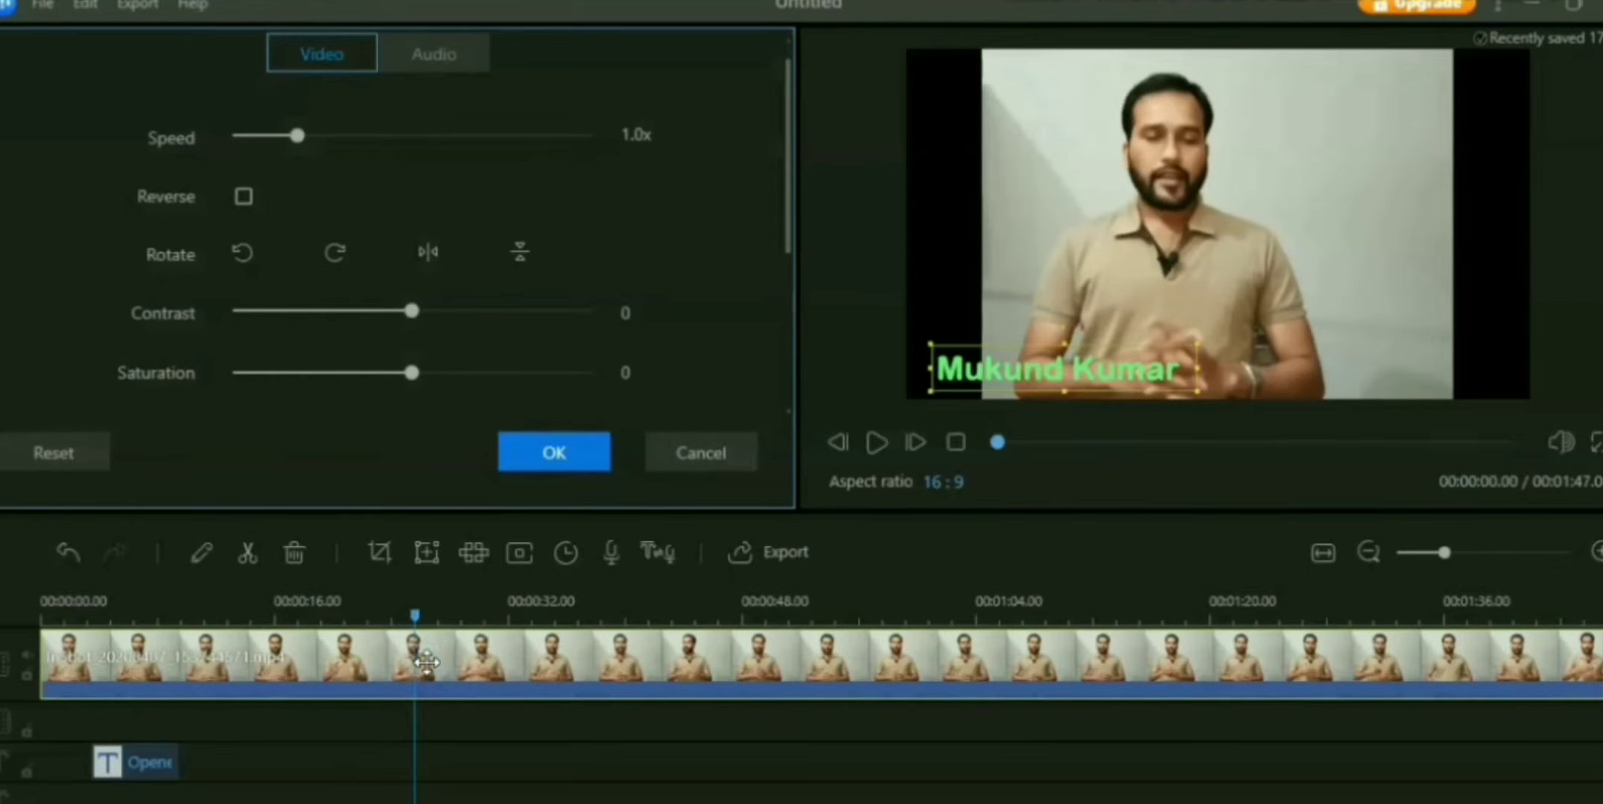
left_click(674, 450)
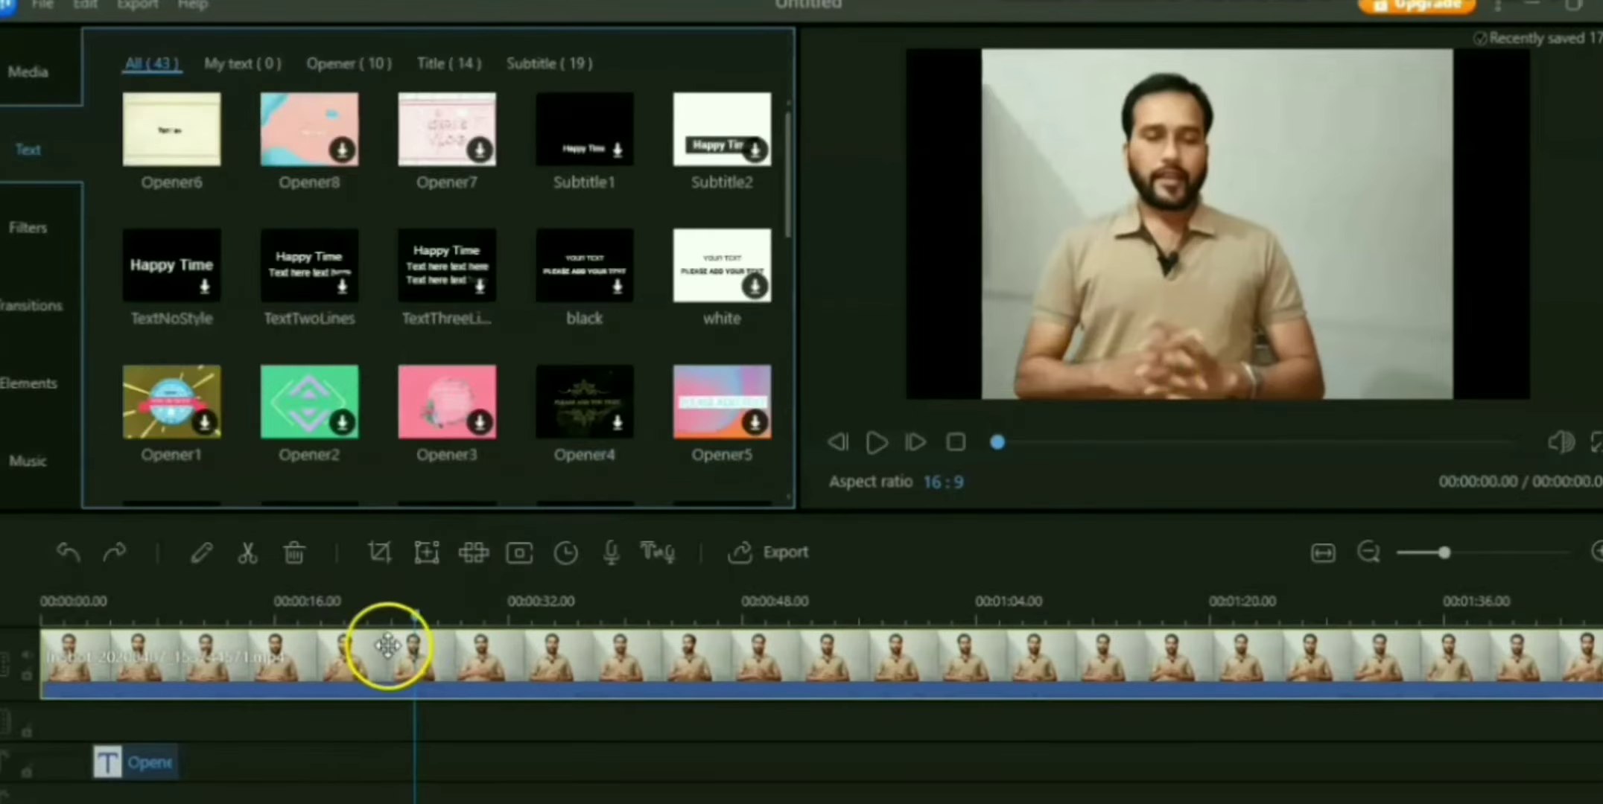
left_click(246, 555)
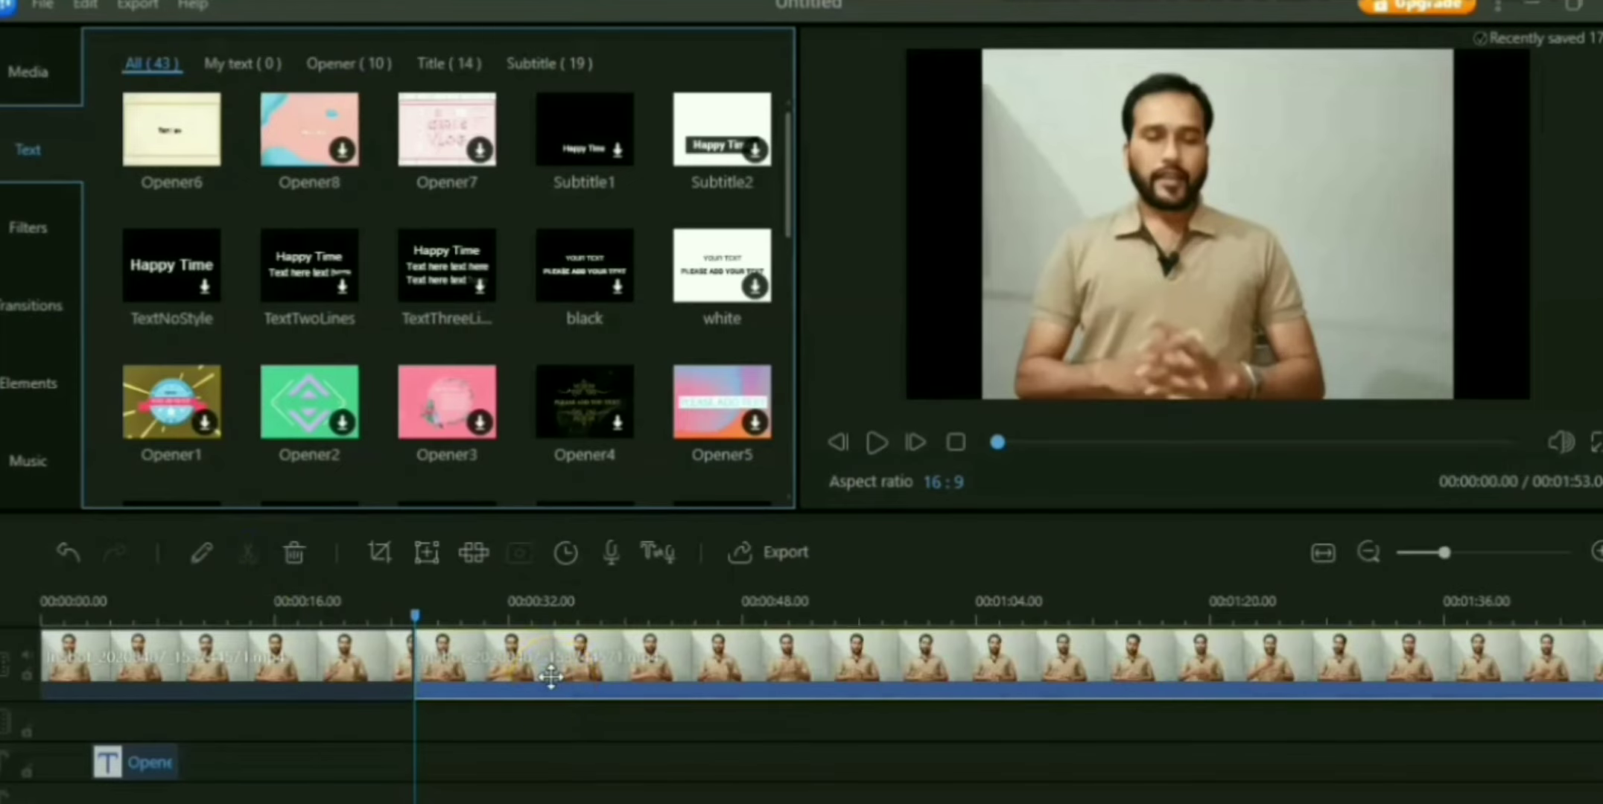
left_click(296, 552)
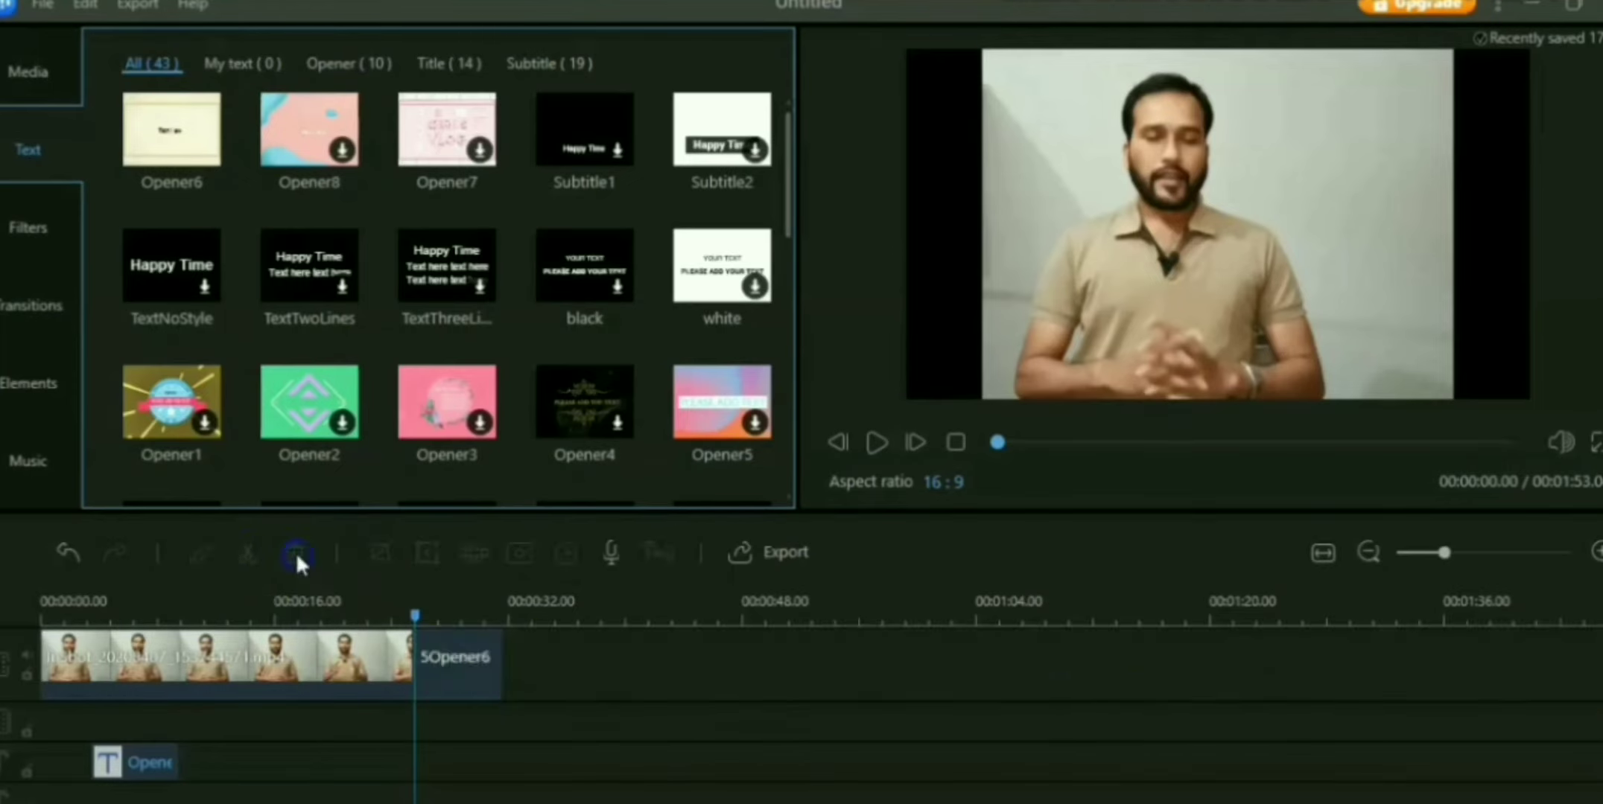
right_click(474, 673)
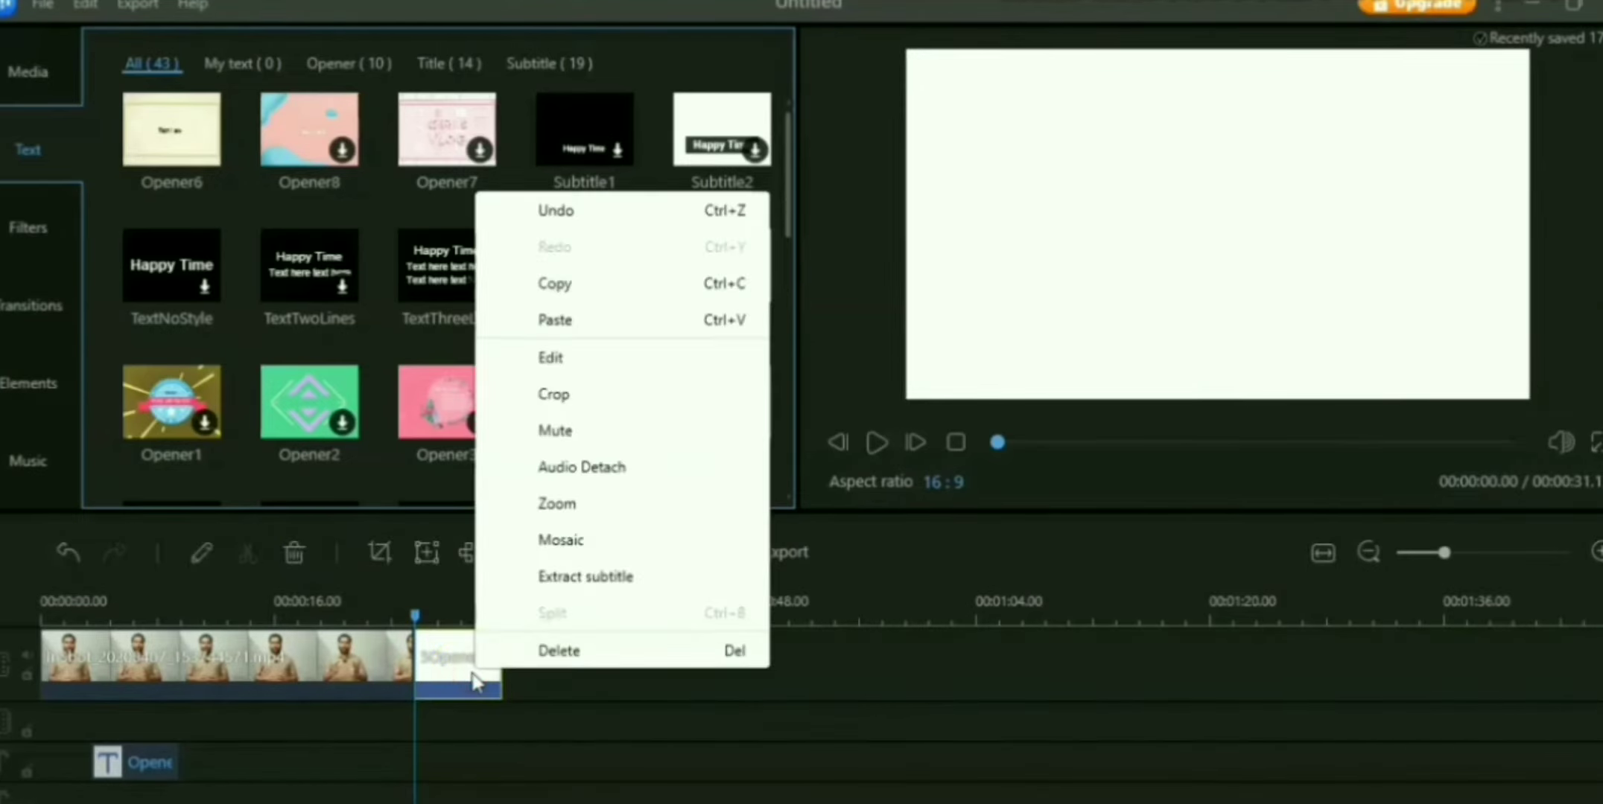
left_click(553, 648)
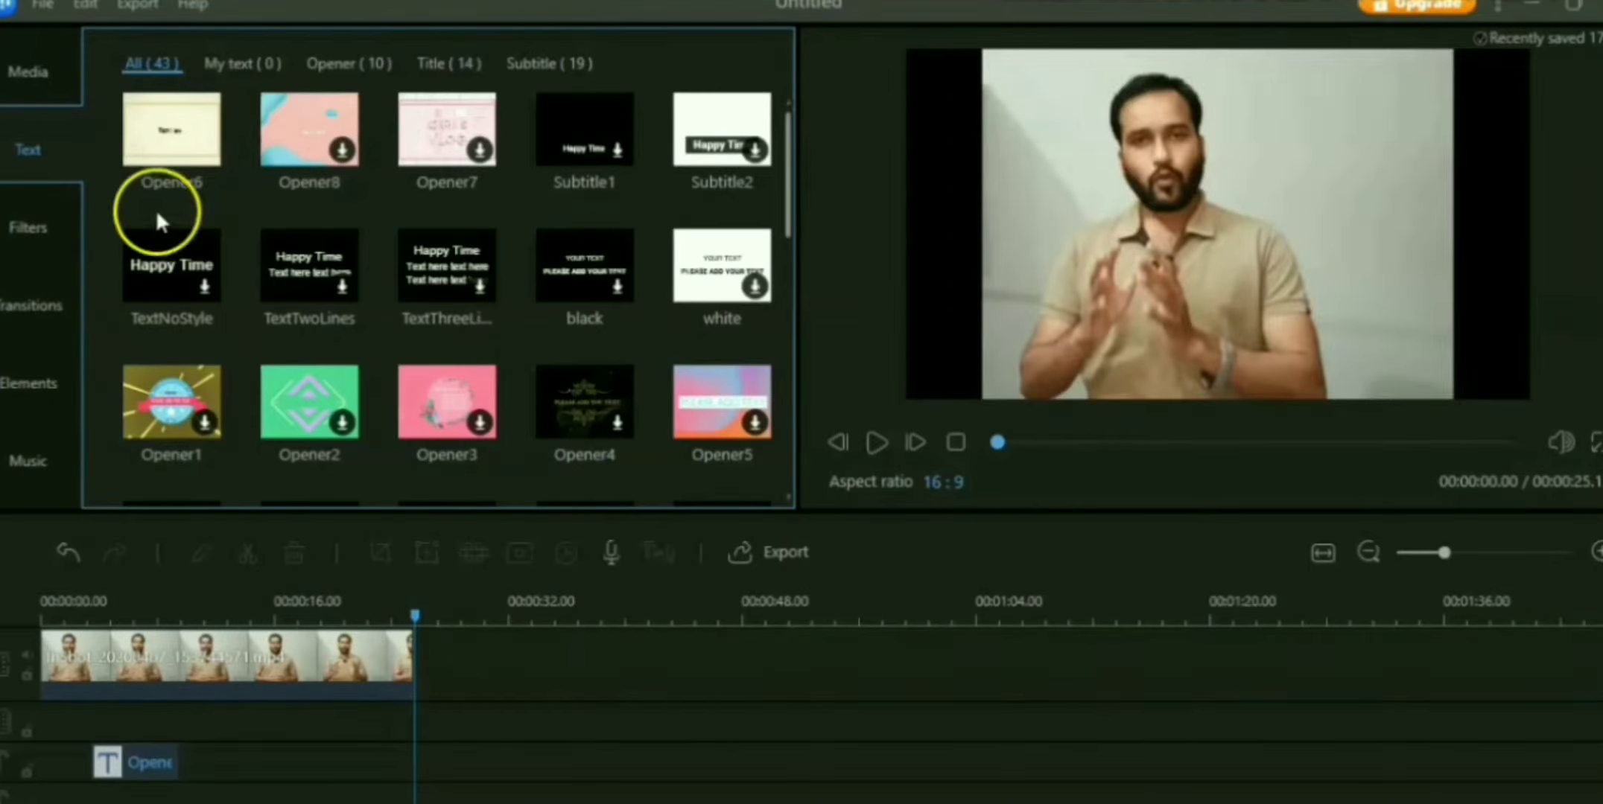
Add the Recording #20 video from the project media directly after the InShot clip on the video track
left_click(35, 70)
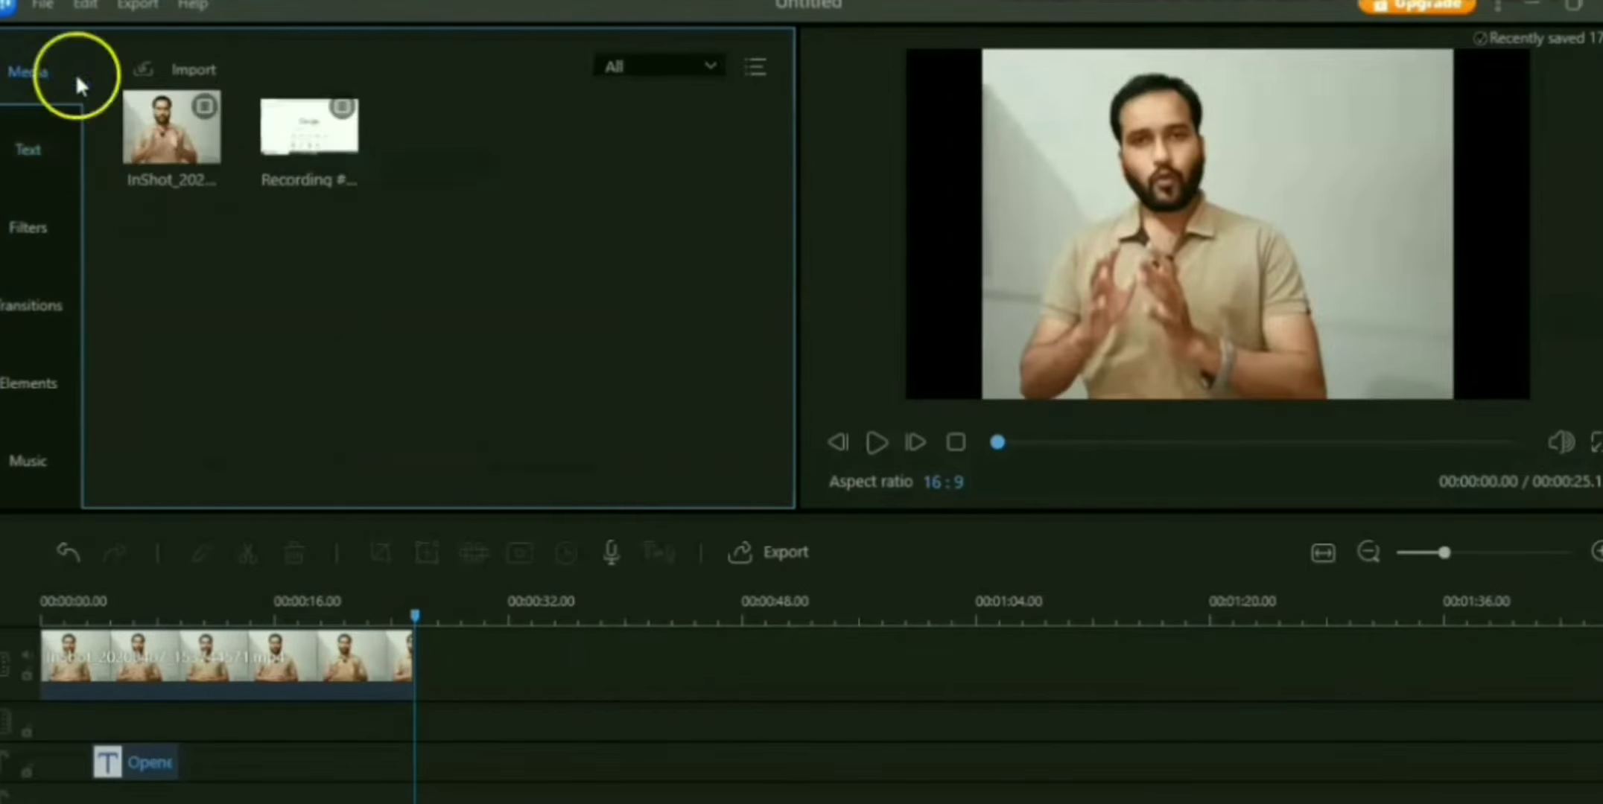
mouse_move(303, 125)
left_click_drag(303, 125, 469, 578)
left_click_drag(470, 629, 469, 651)
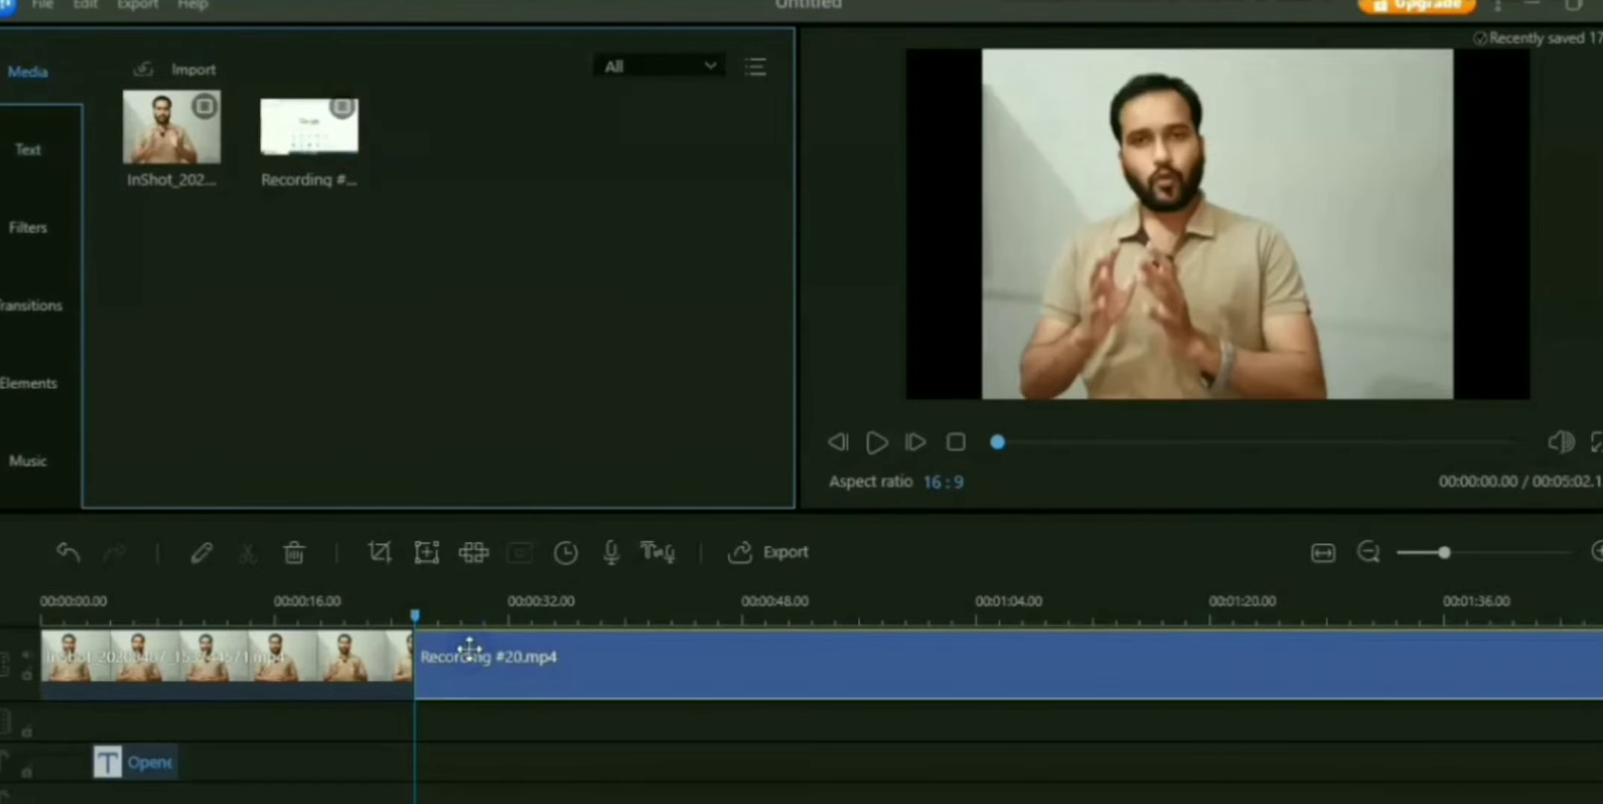
left_click(394, 632)
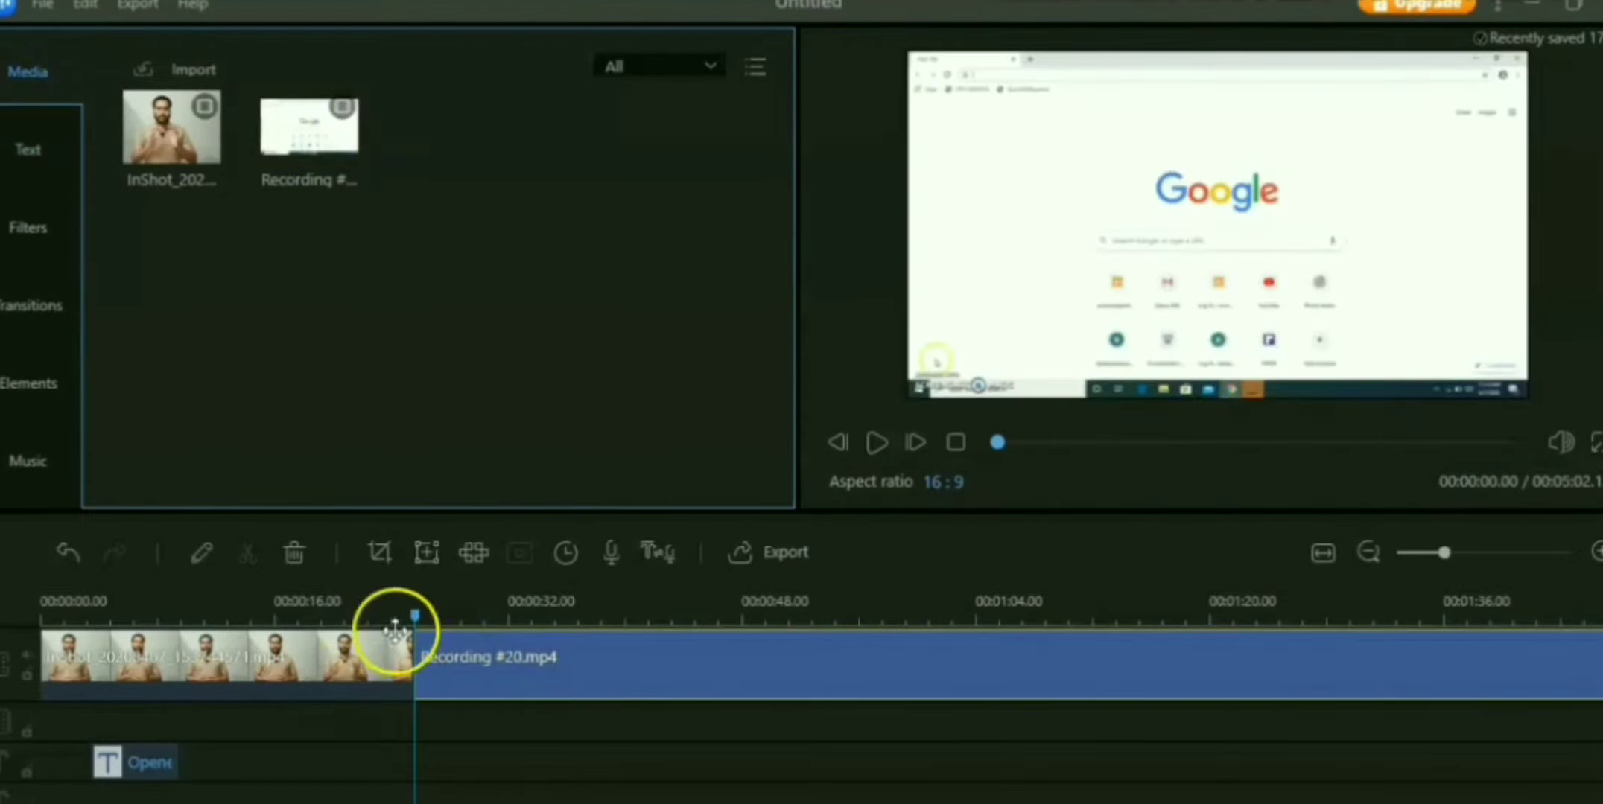
Add the Scratch_Merge transition between the InShot and Recording #20 clips and preview it from 00:00:22.18 into the second clip
left_click(32, 305)
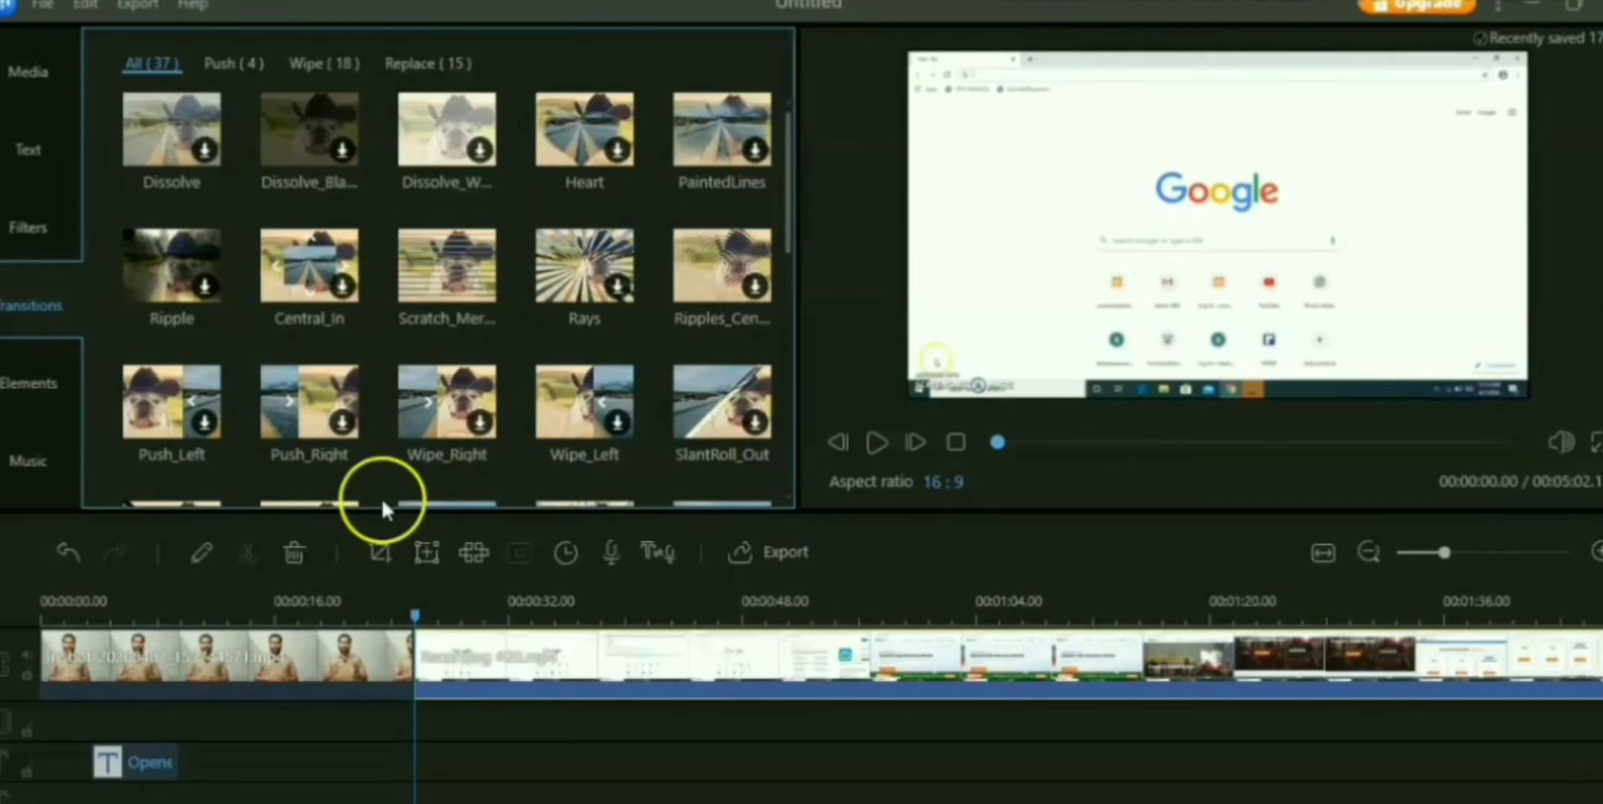
mouse_move(449, 294)
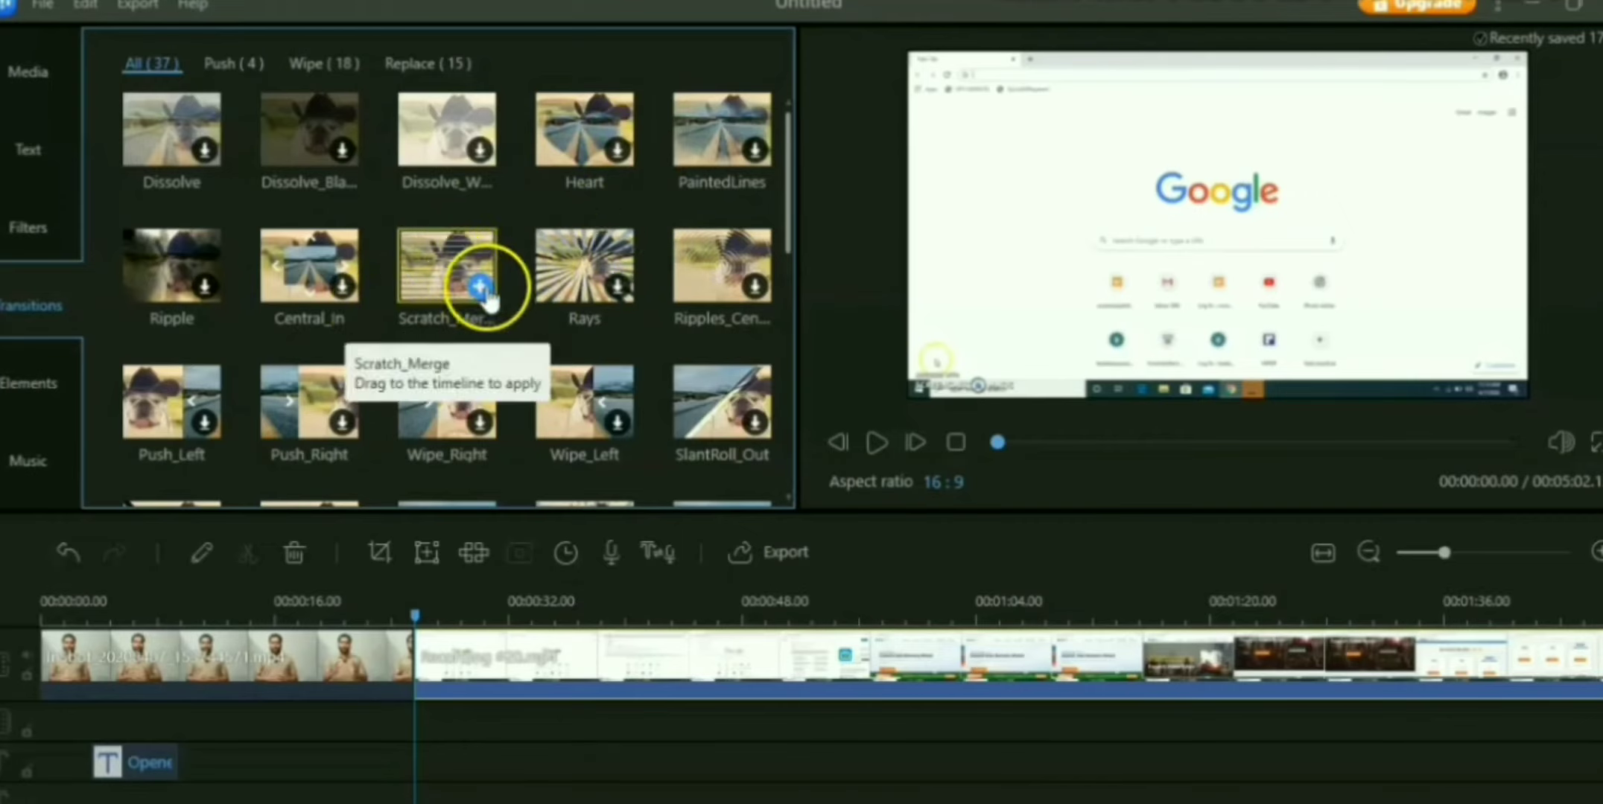
left_click_drag(481, 298, 375, 616)
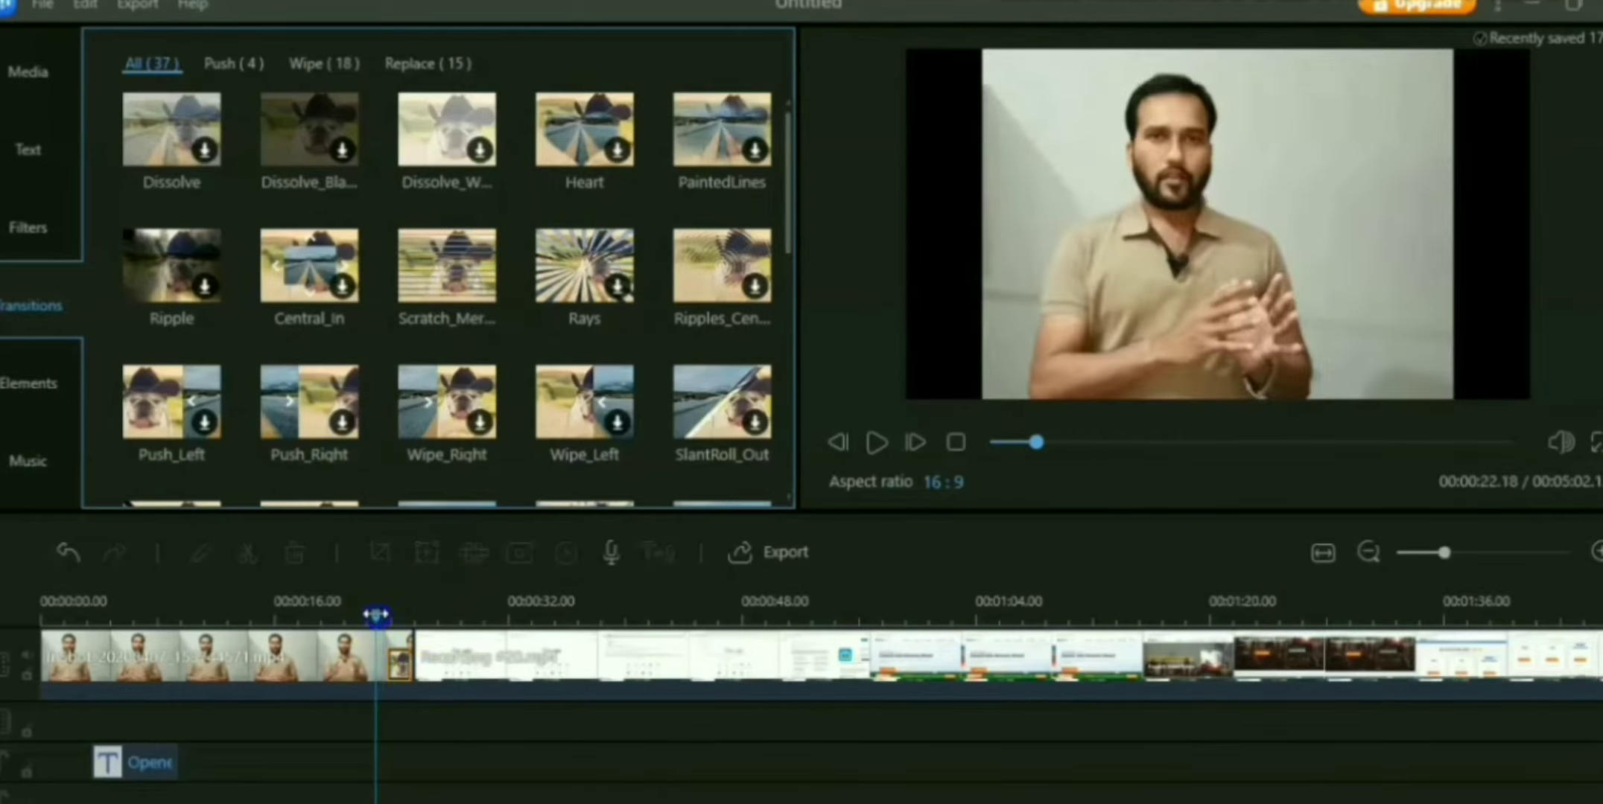
left_click(877, 443)
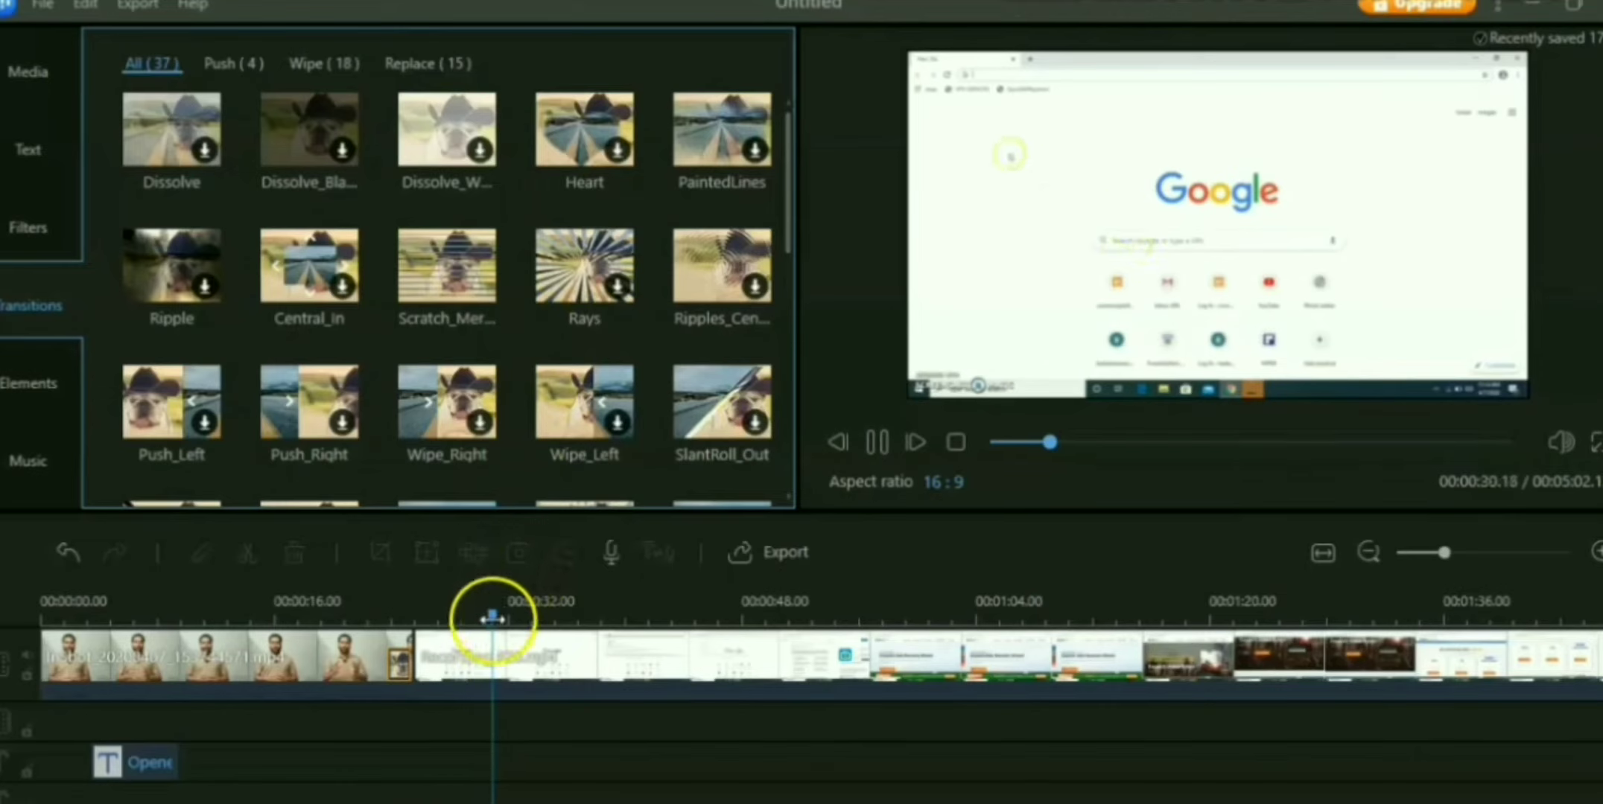
left_click(879, 443)
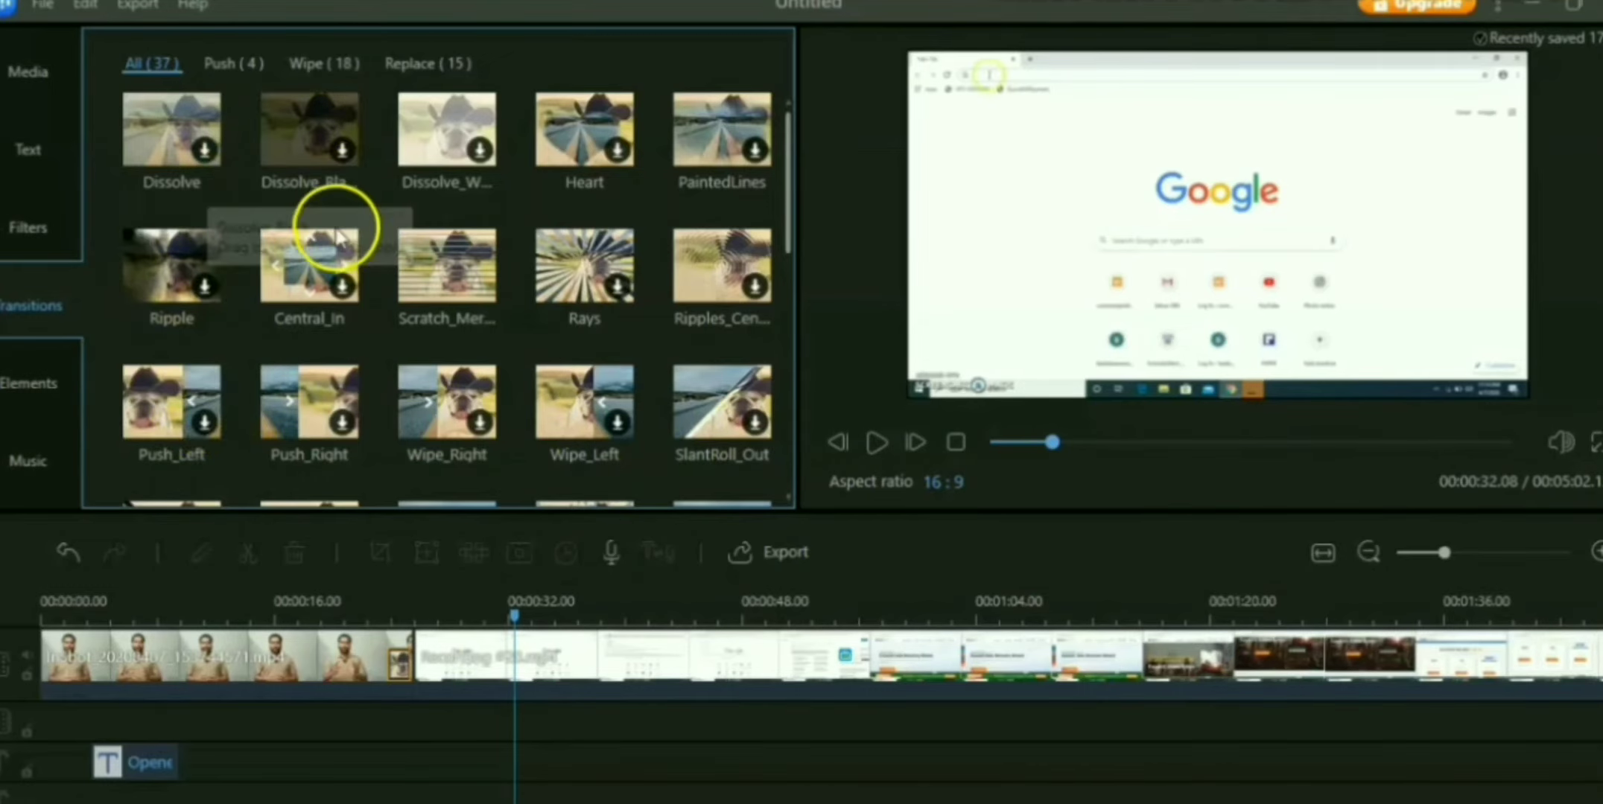
Split the Recording #20 clip at 00:00:32.08 and add the Central_In transition at the cut
left_click(343, 288)
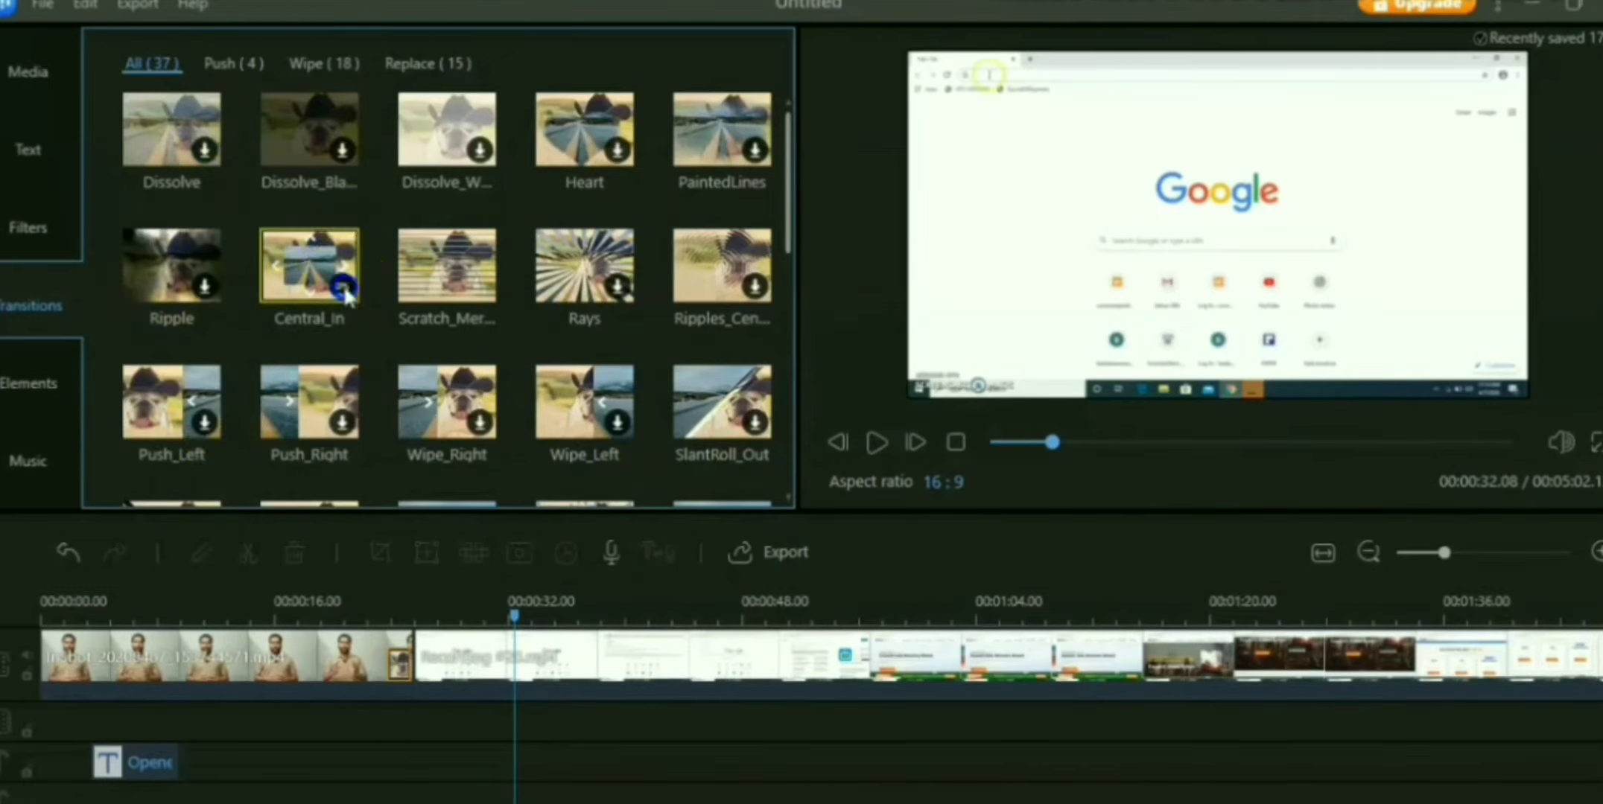
left_click(342, 320)
mouse_move(341, 288)
left_mouse_down()
mouse_move(447, 458)
mouse_move(512, 612)
mouse_move(387, 686)
mouse_move(206, 567)
mouse_move(499, 700)
mouse_move(556, 673)
left_mouse_up()
left_click(556, 672)
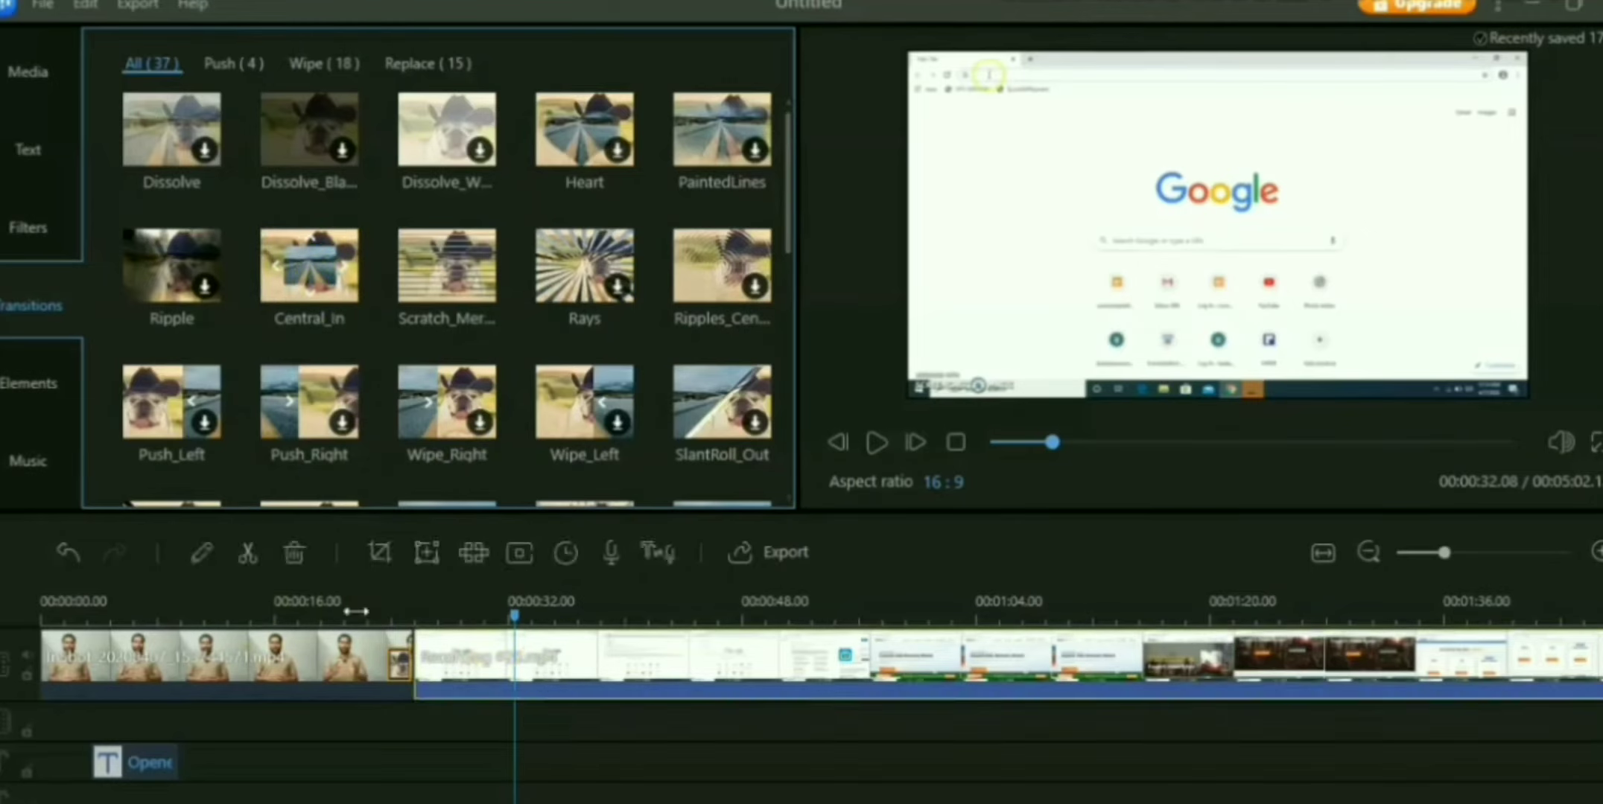
left_click(246, 553)
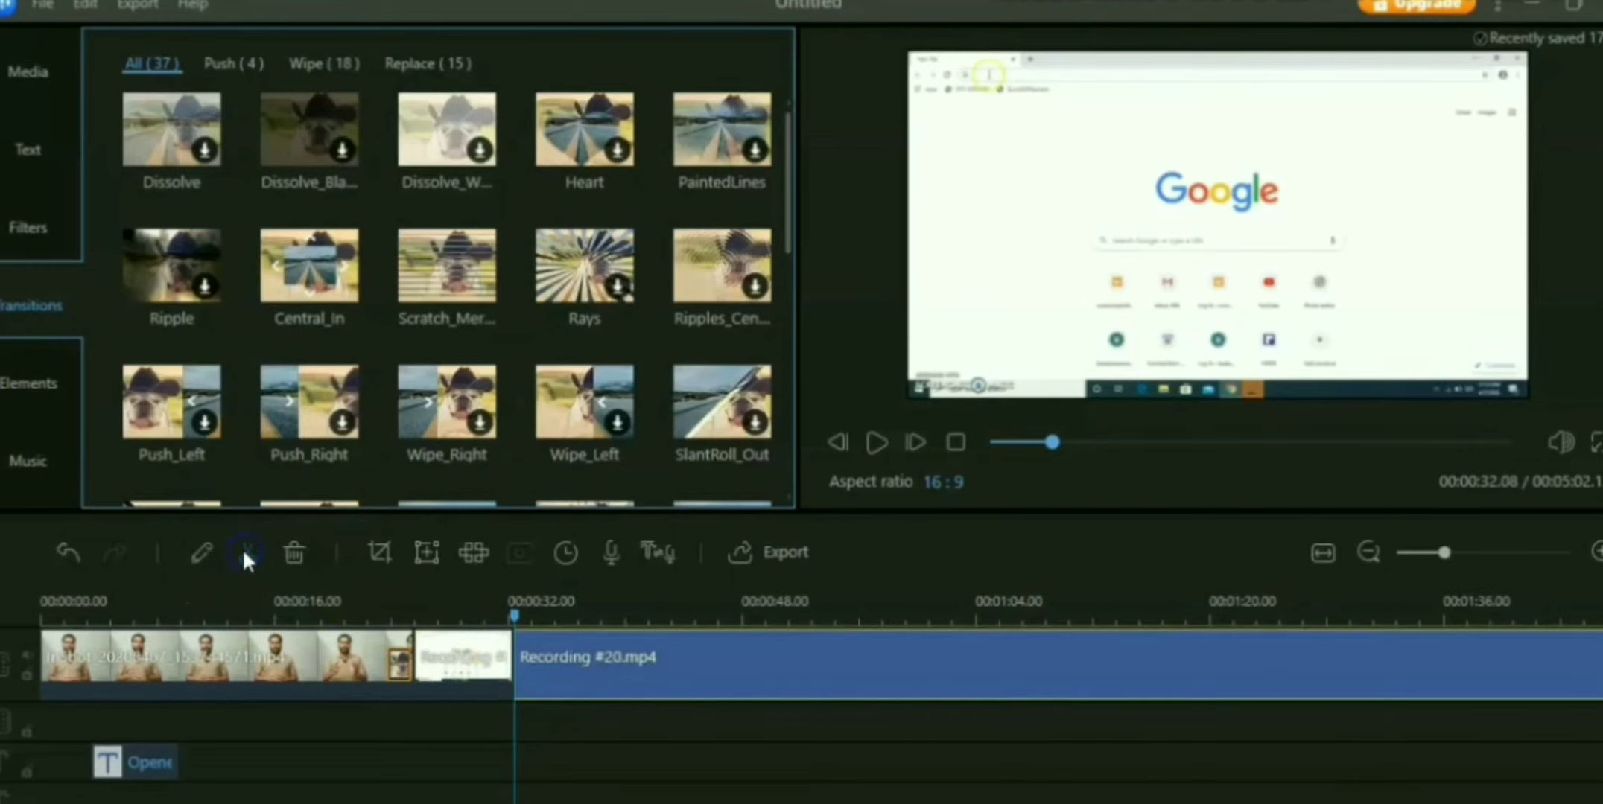
left_click(253, 480)
left_click(343, 288)
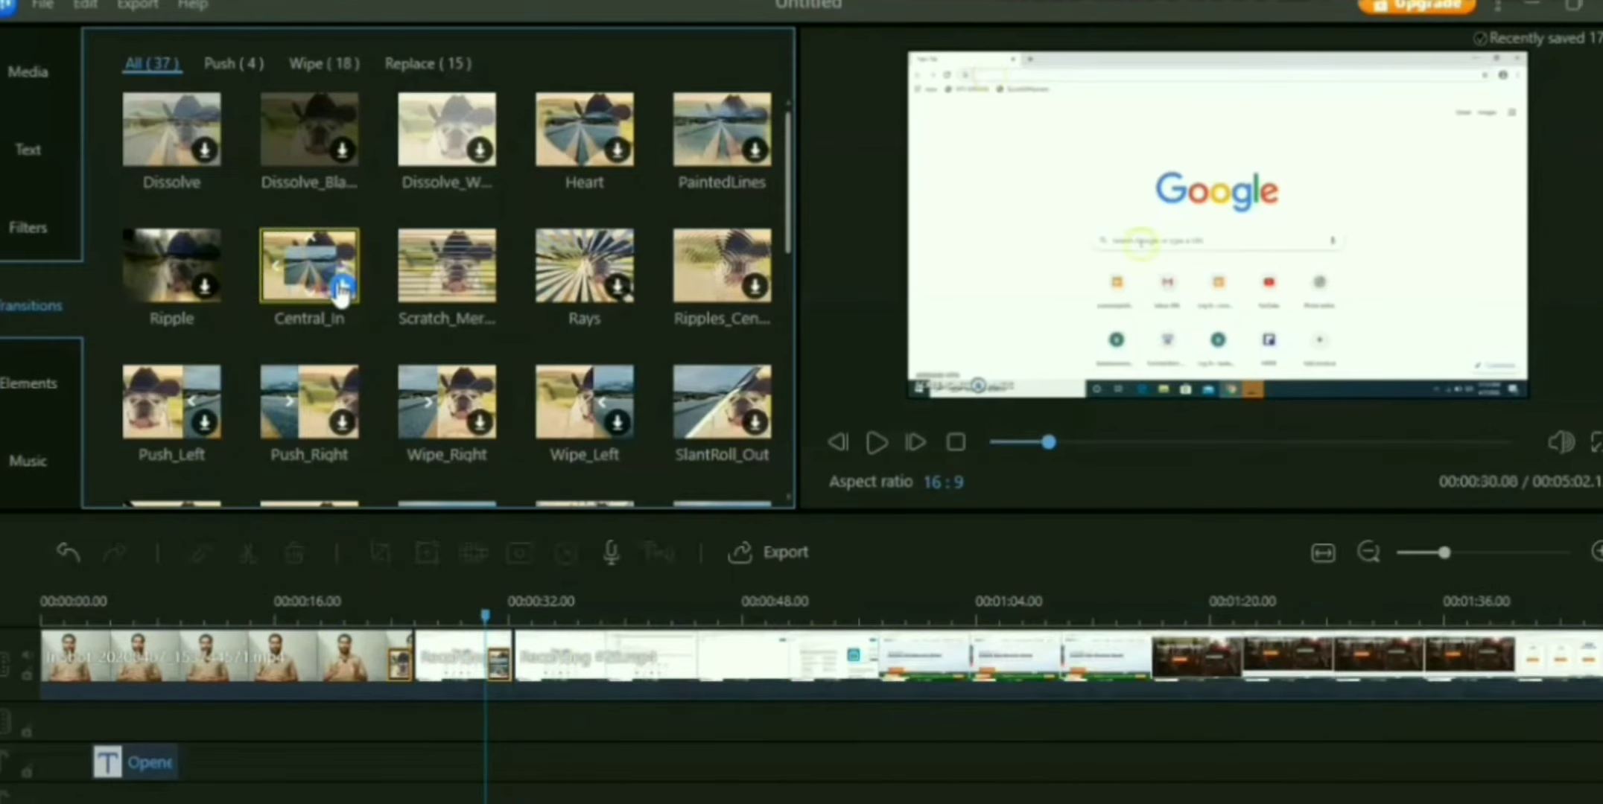
Preview the Central_In transition by playing the video from just before it until just past its end
left_click_drag(472, 586, 423, 612)
left_click(878, 443)
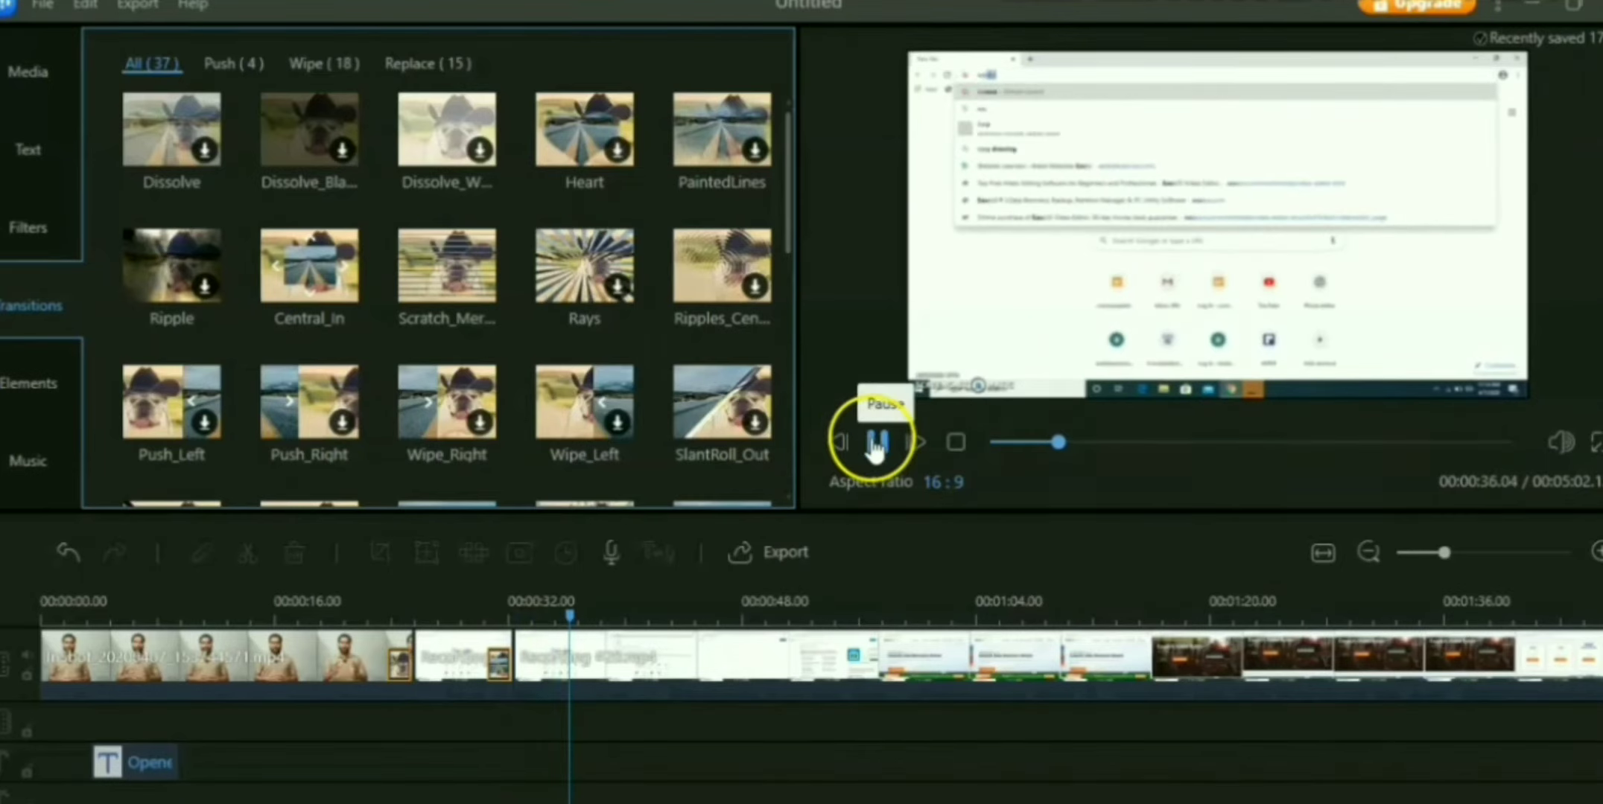
left_click(879, 445)
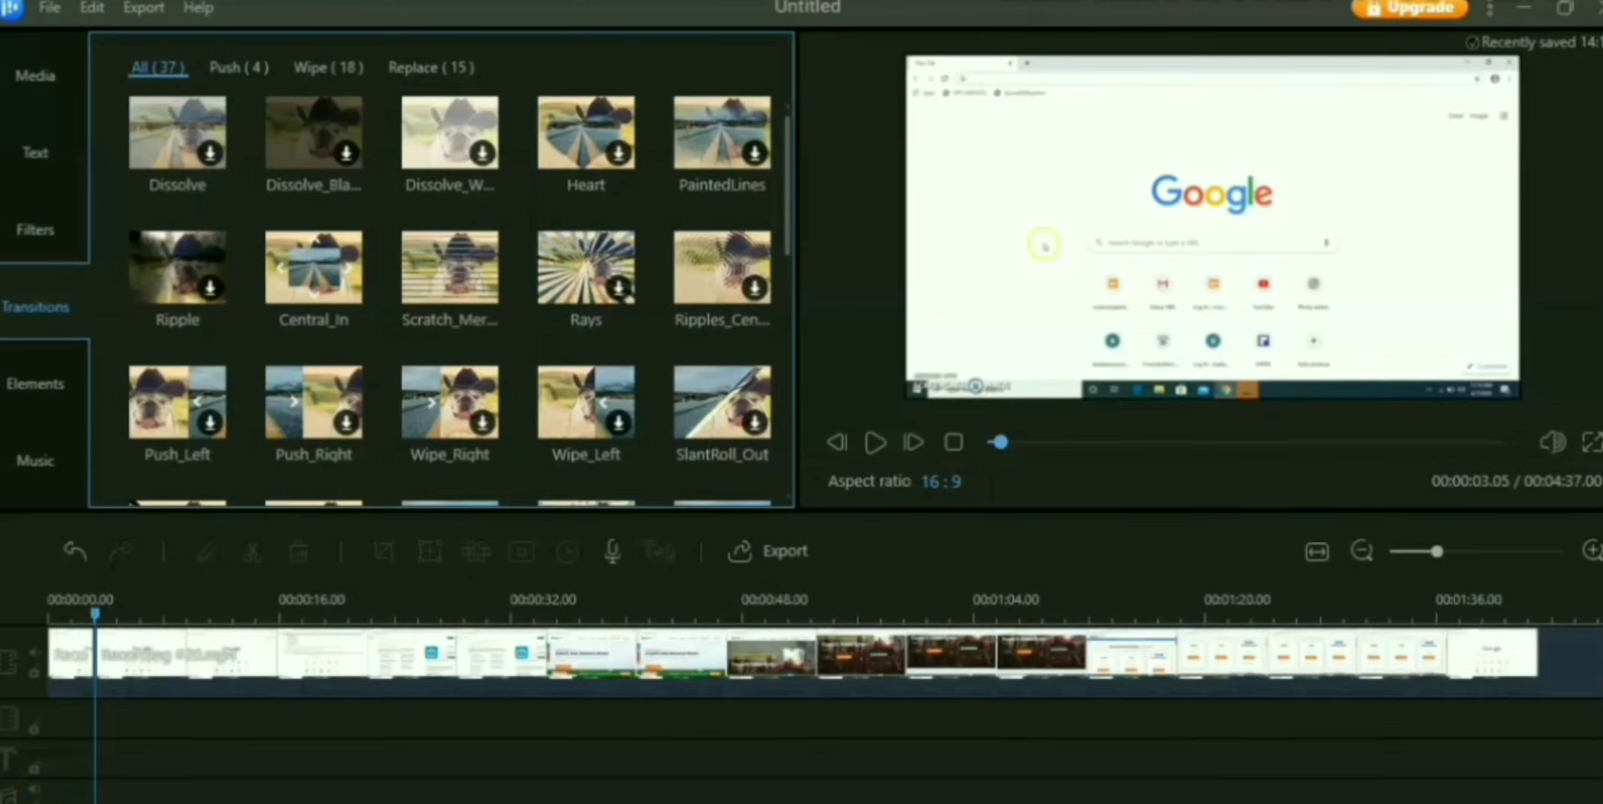
Insert the Work commendation element into the Recording #20 clip at 00:00:03.05 and preview it from 00:00:01.10
left_click(33, 387)
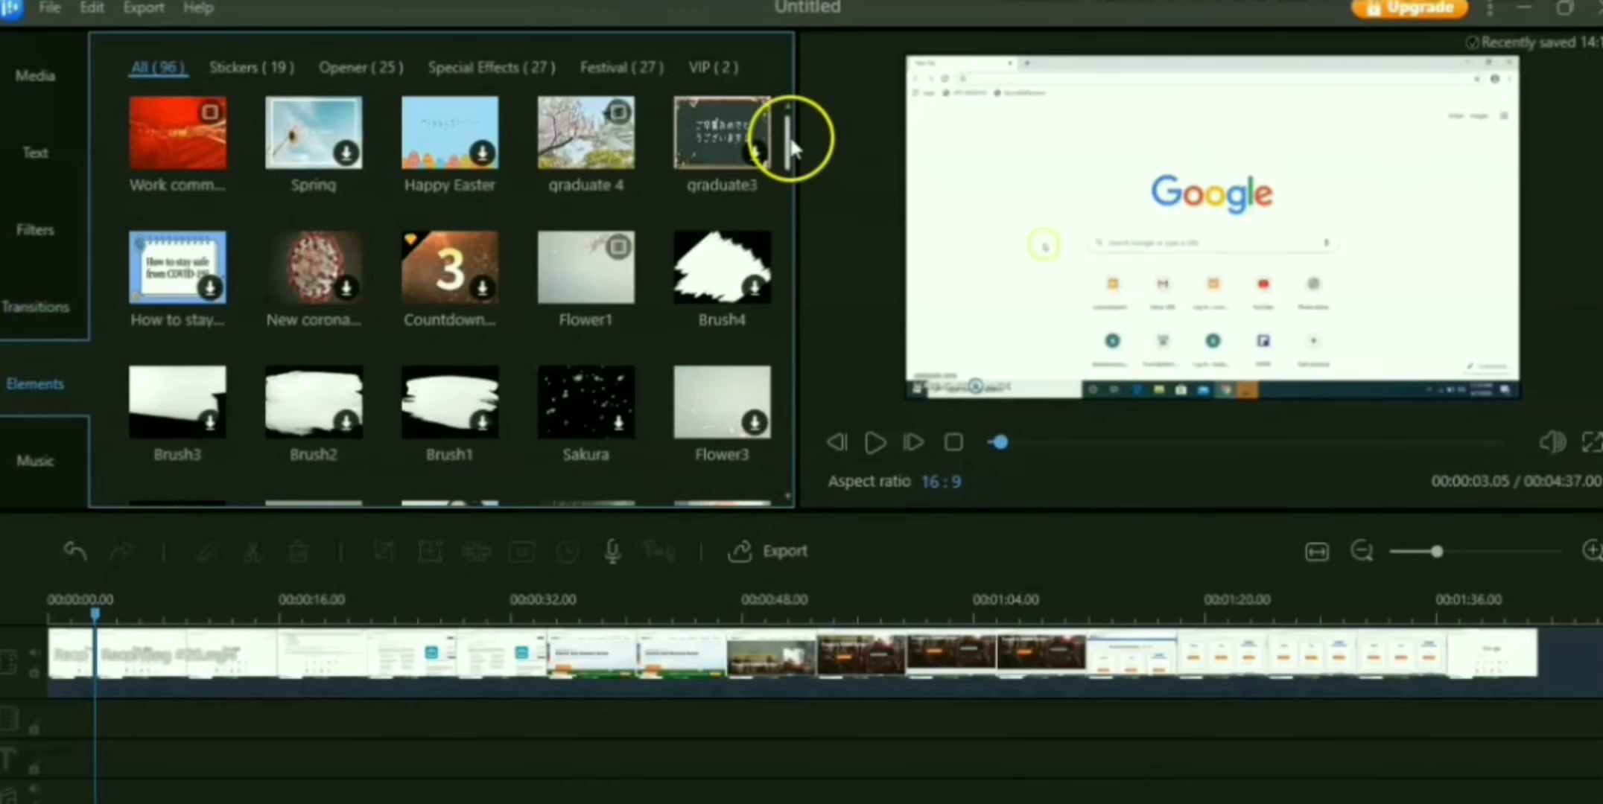
mouse_move(786, 138)
left_mouse_down()
mouse_move(784, 274)
mouse_move(793, 127)
left_mouse_up()
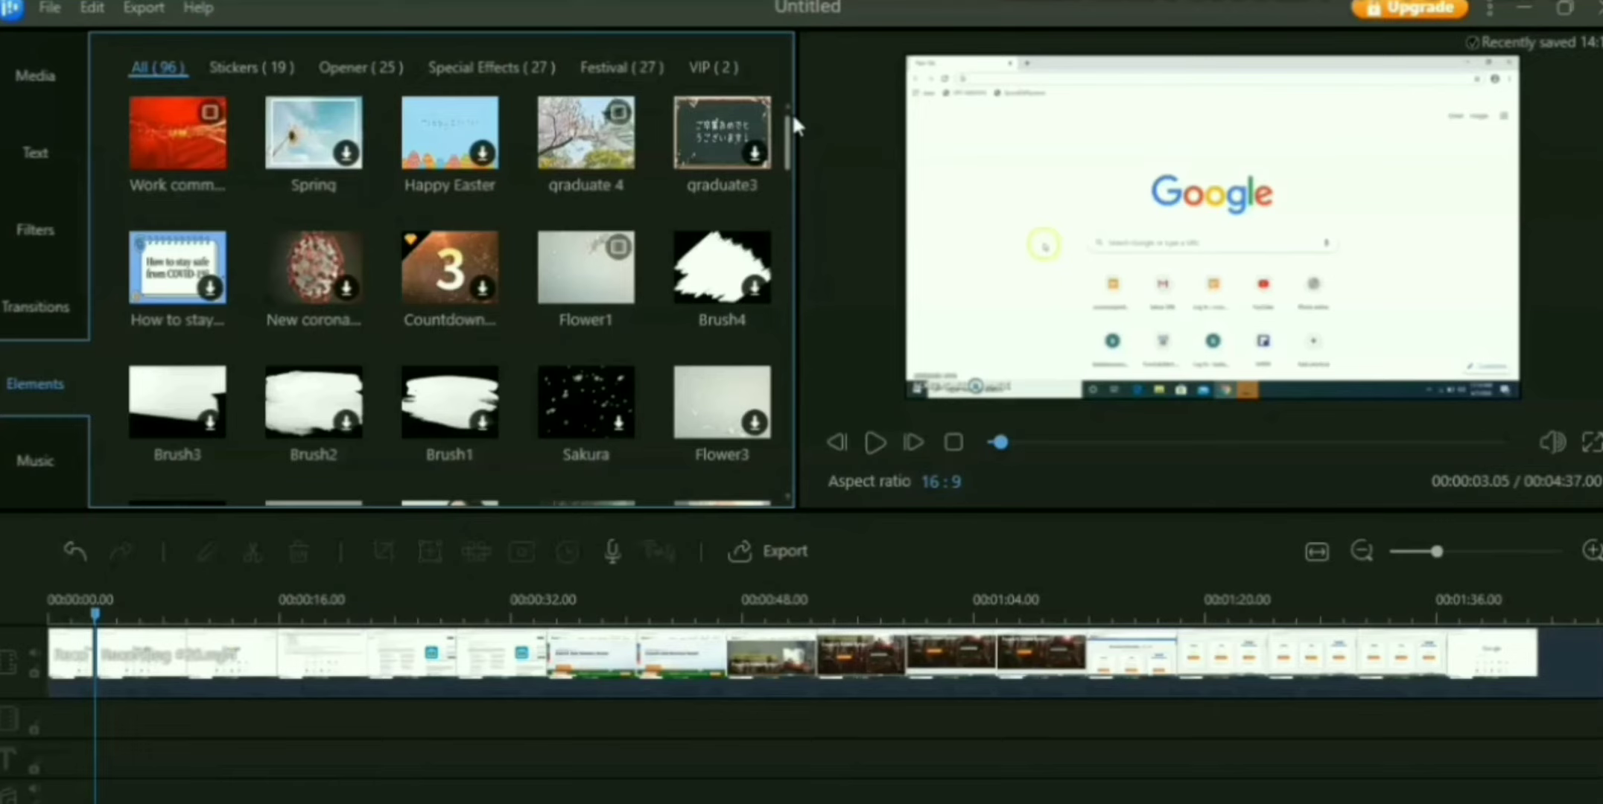
mouse_move(188, 154)
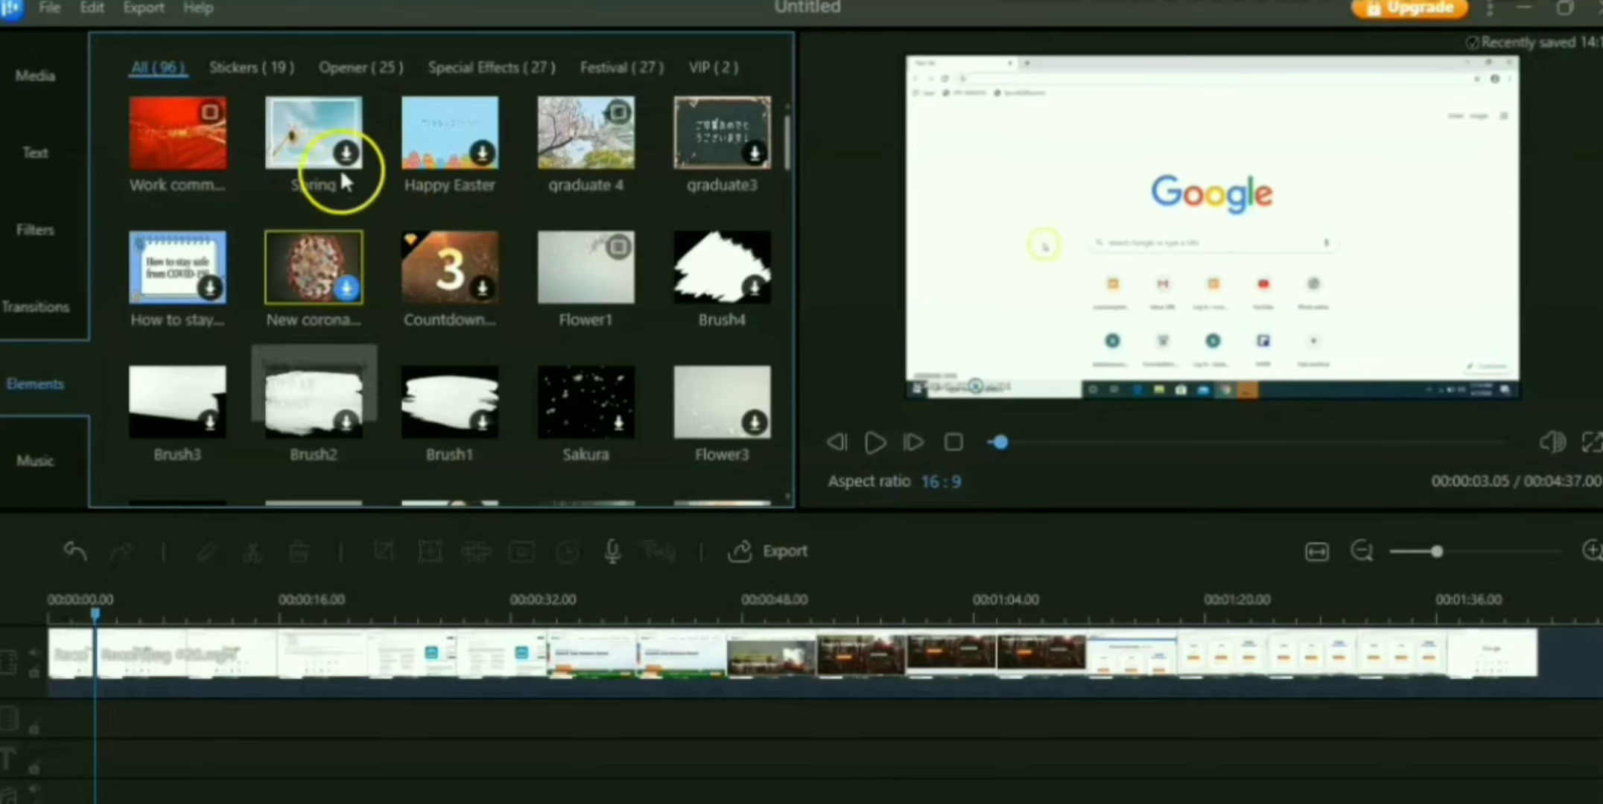
mouse_move(347, 163)
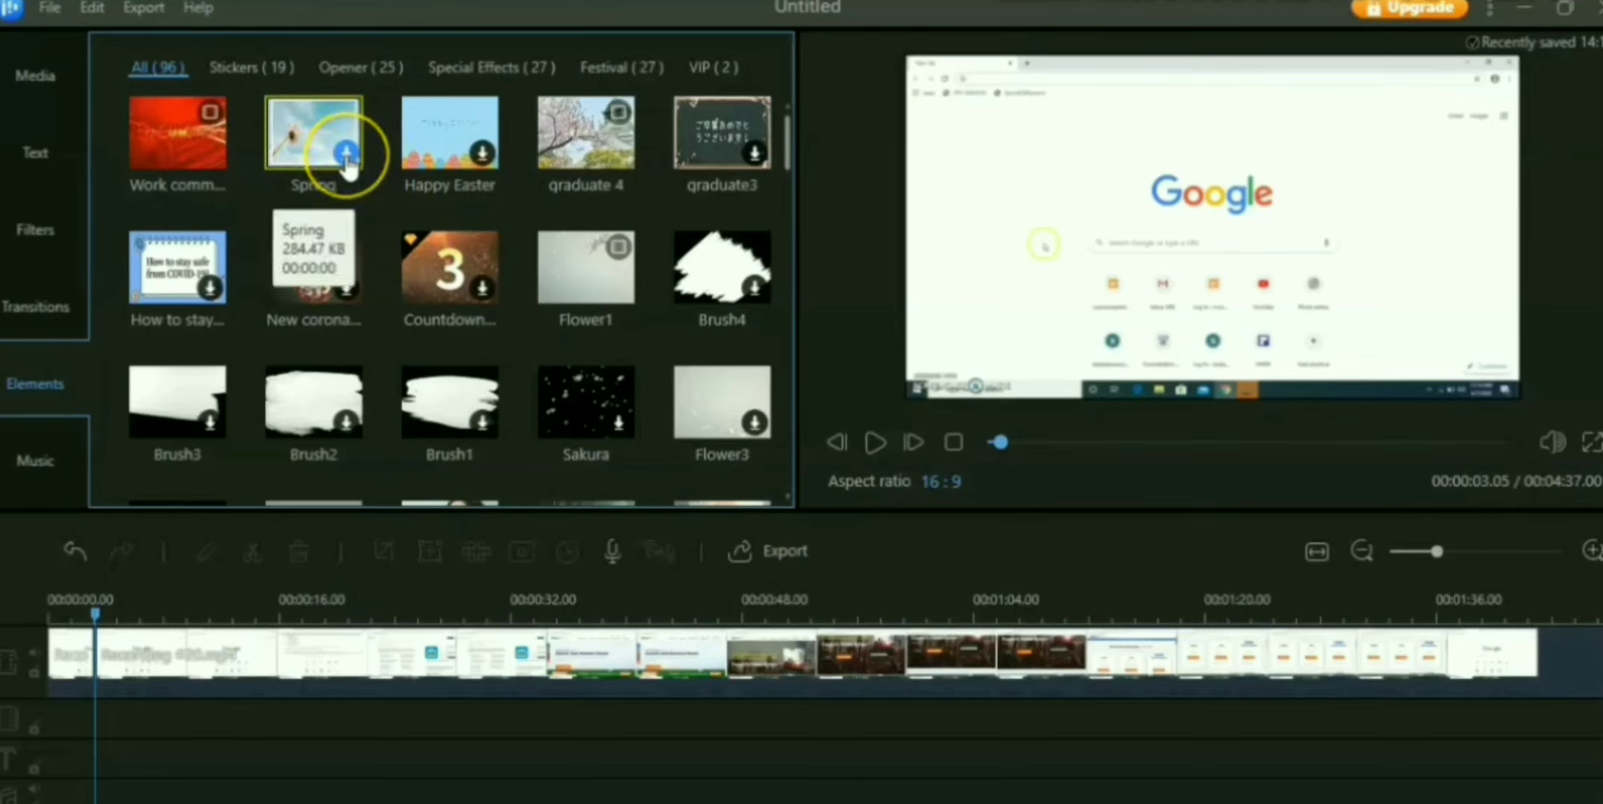
left_click(346, 158)
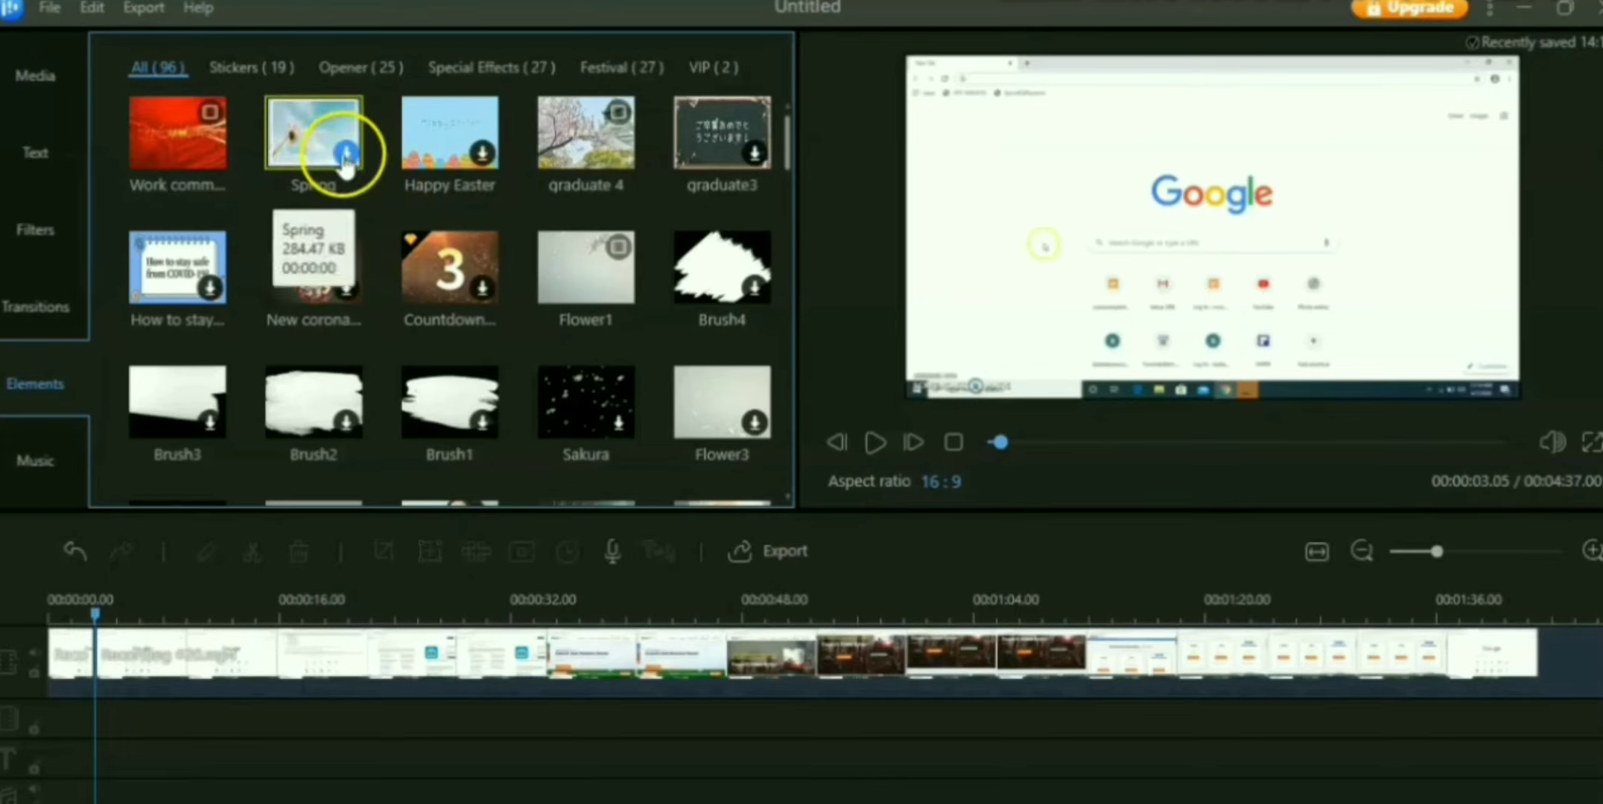
left_click(332, 219)
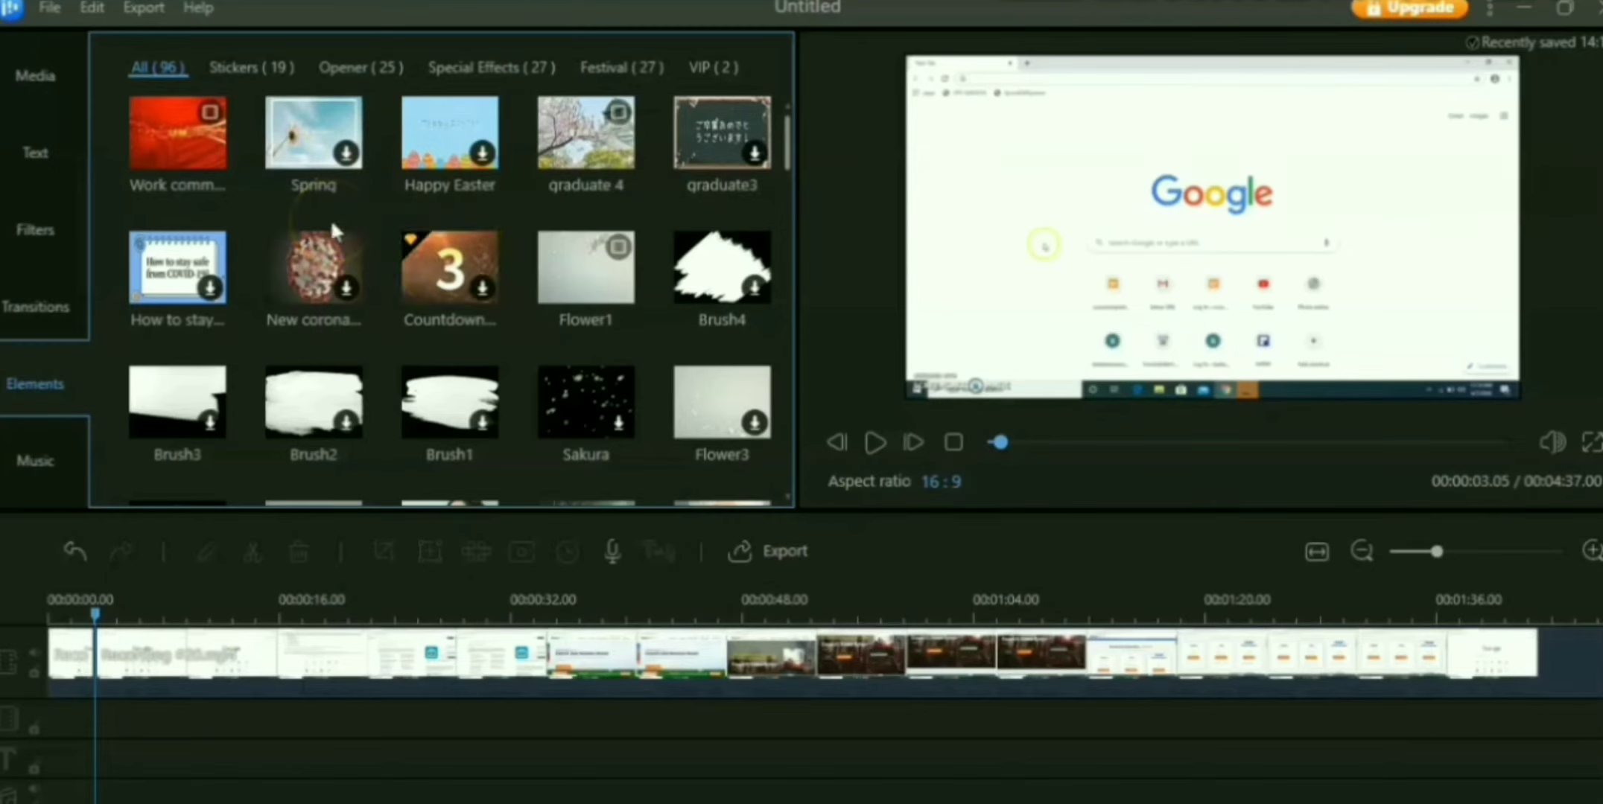
left_click(168, 148)
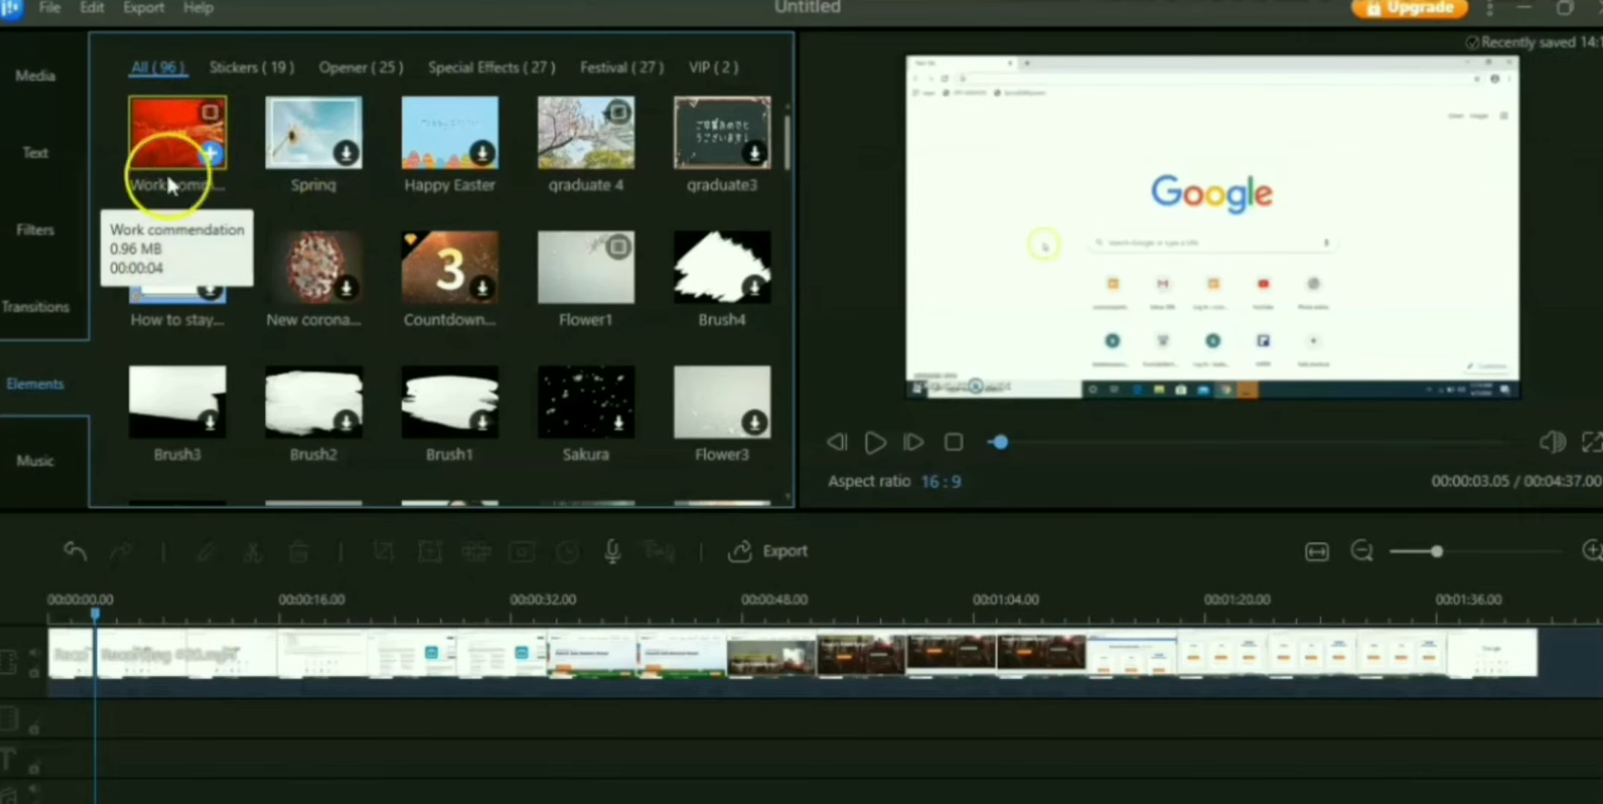
left_click(211, 155)
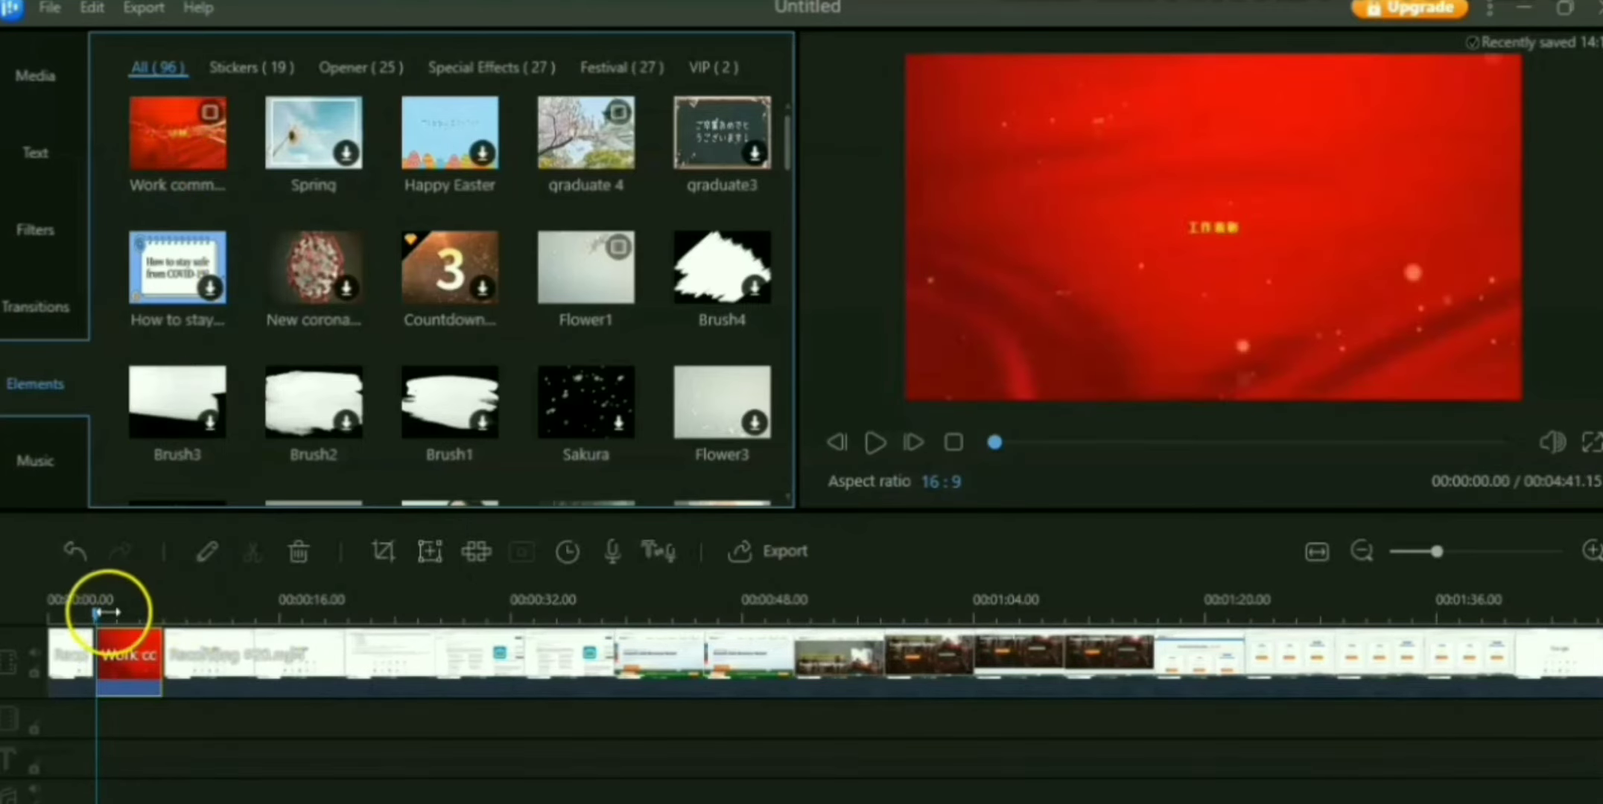
left_click_drag(96, 613, 71, 613)
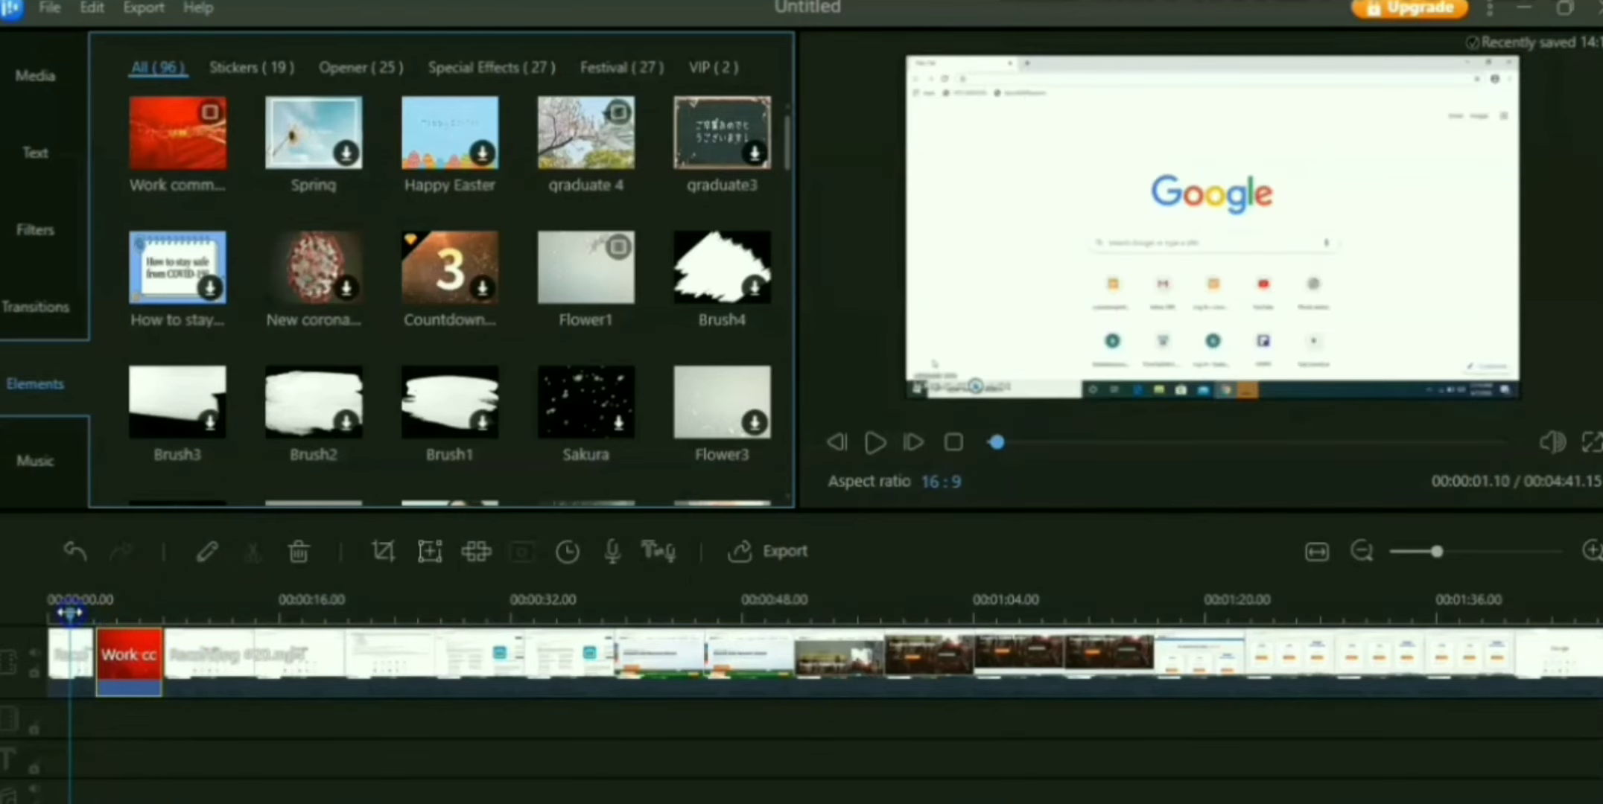
left_click(876, 444)
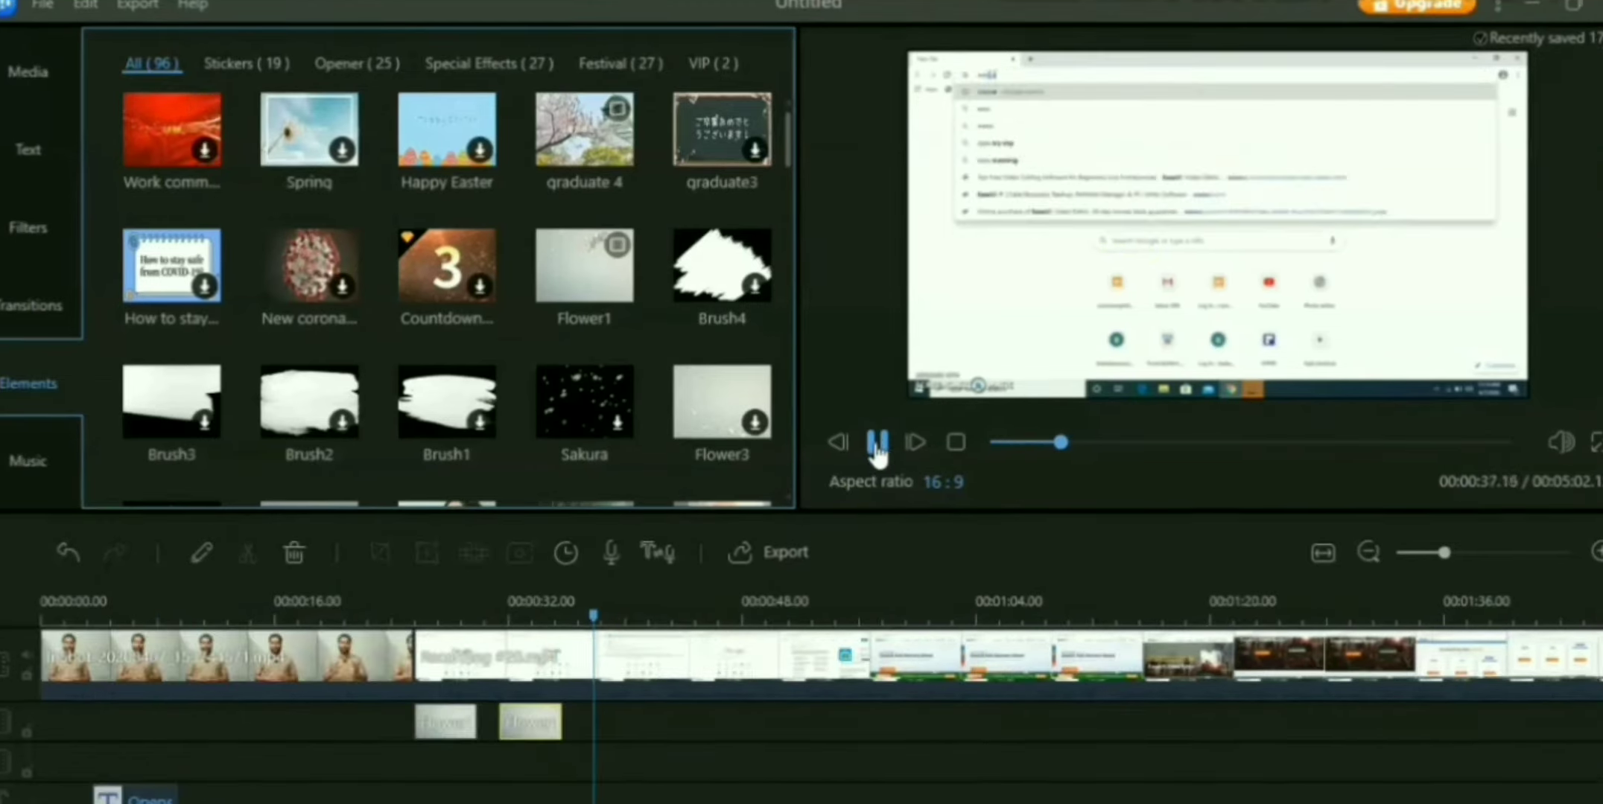
Download the Annual party background2 music, add it to the audio track and move it to the start of the timeline
left_click(26, 465)
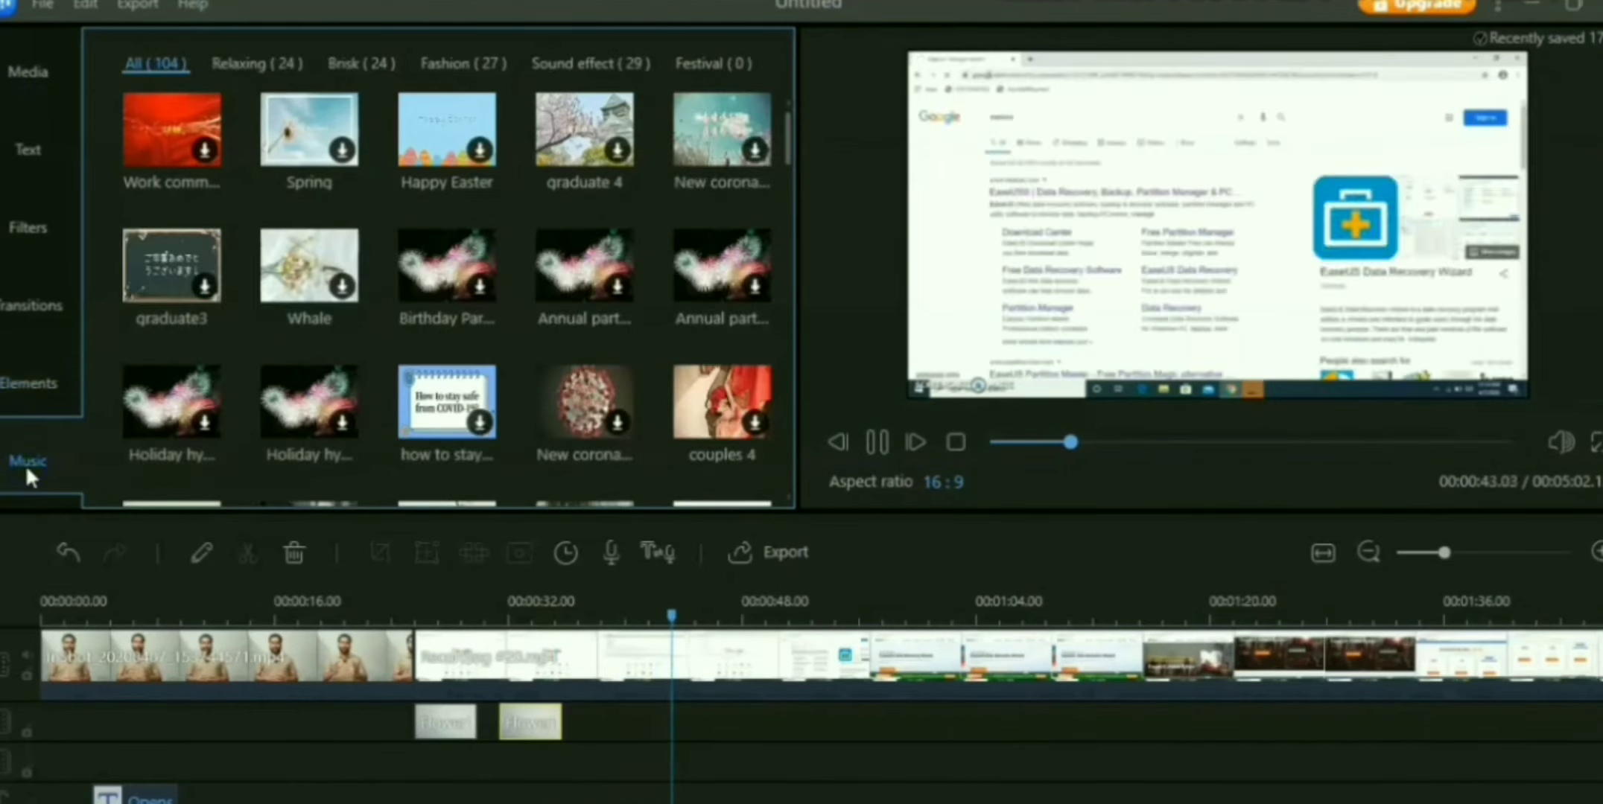
left_click(877, 443)
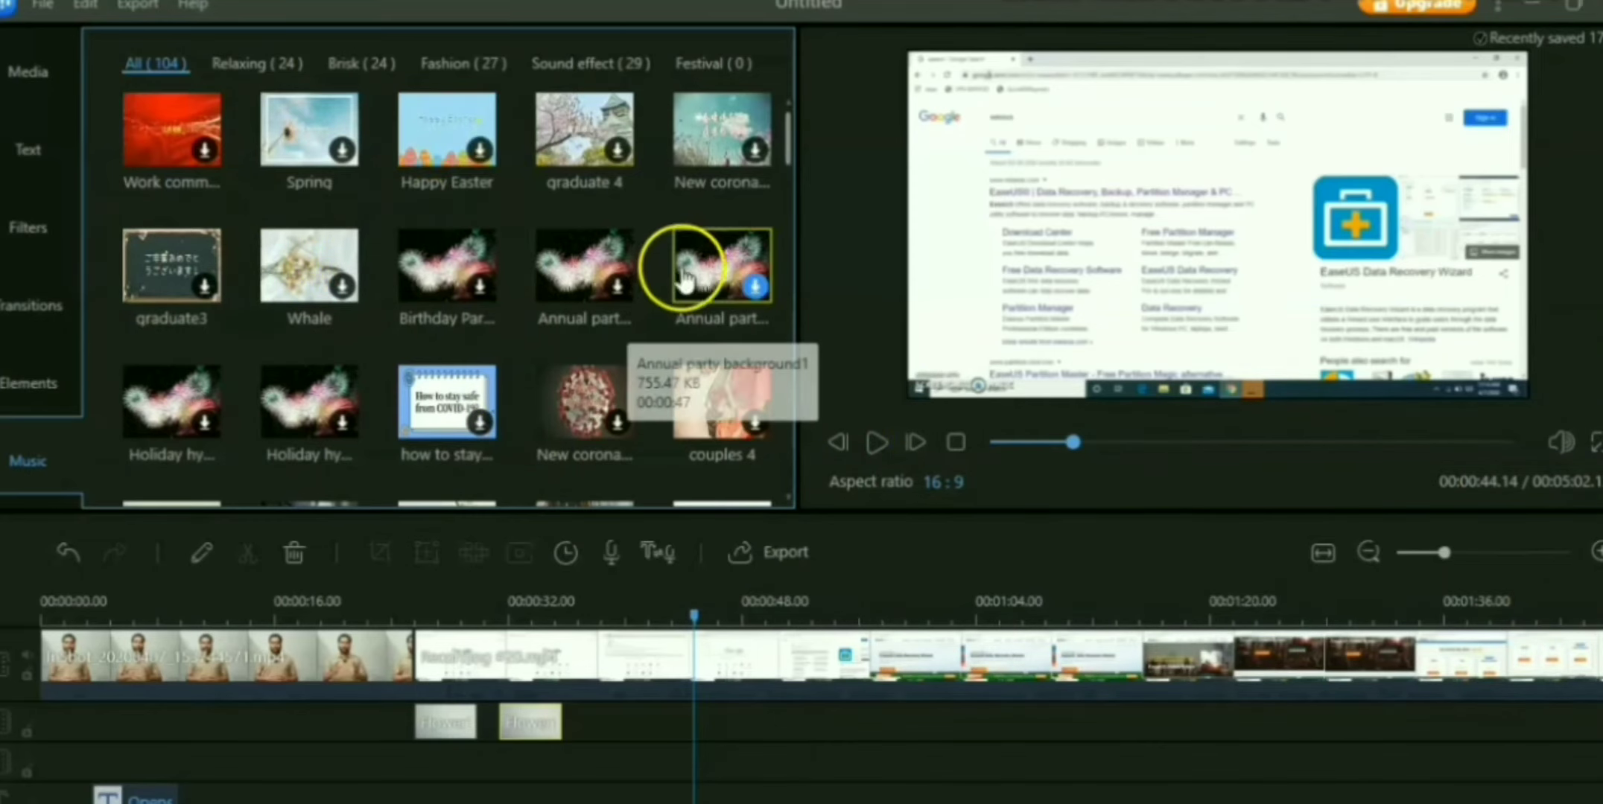
left_click(617, 289)
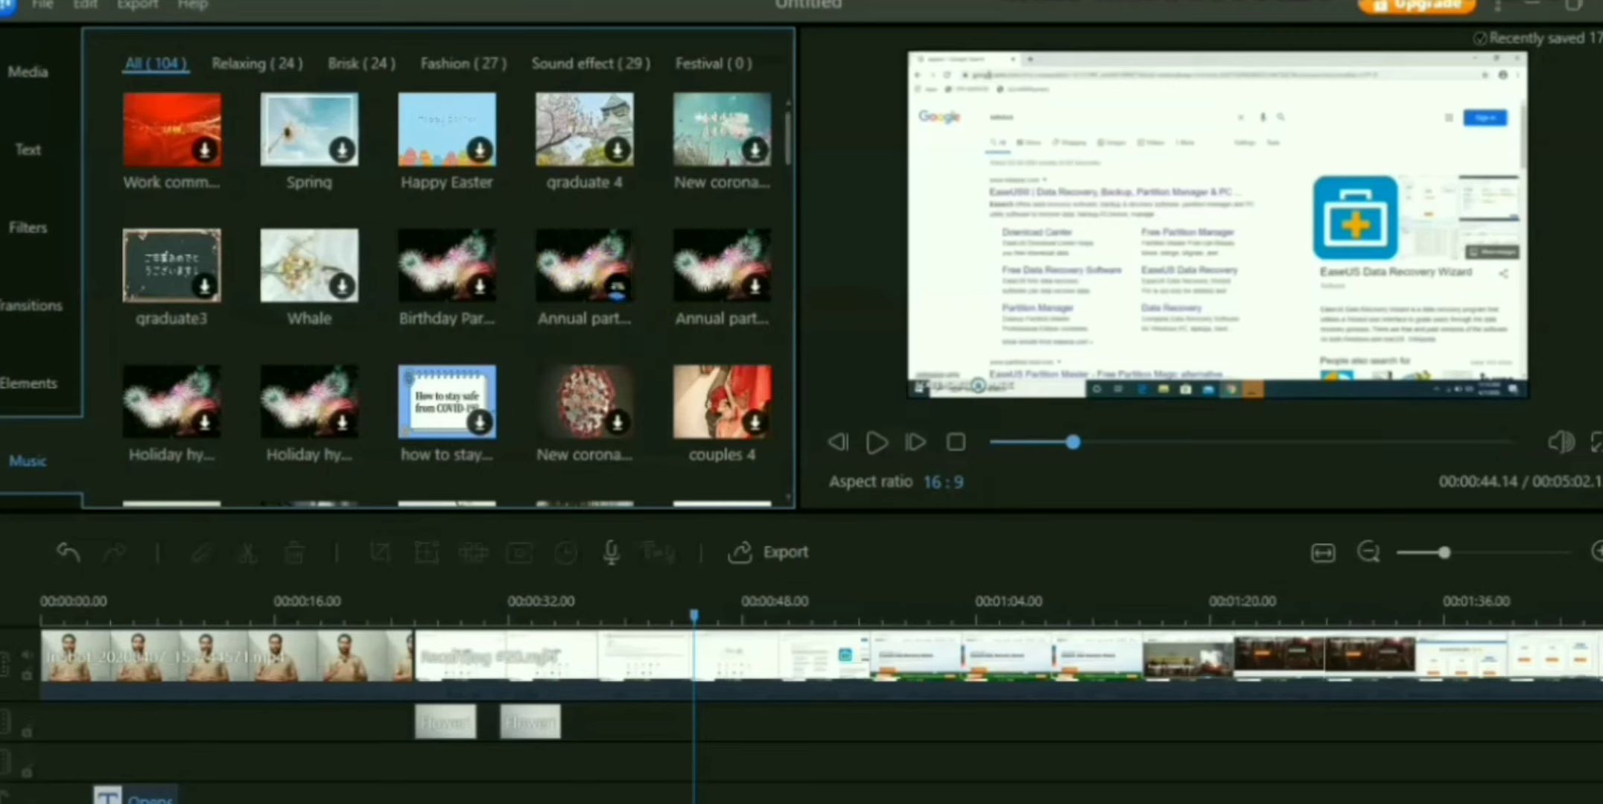
left_click(616, 289)
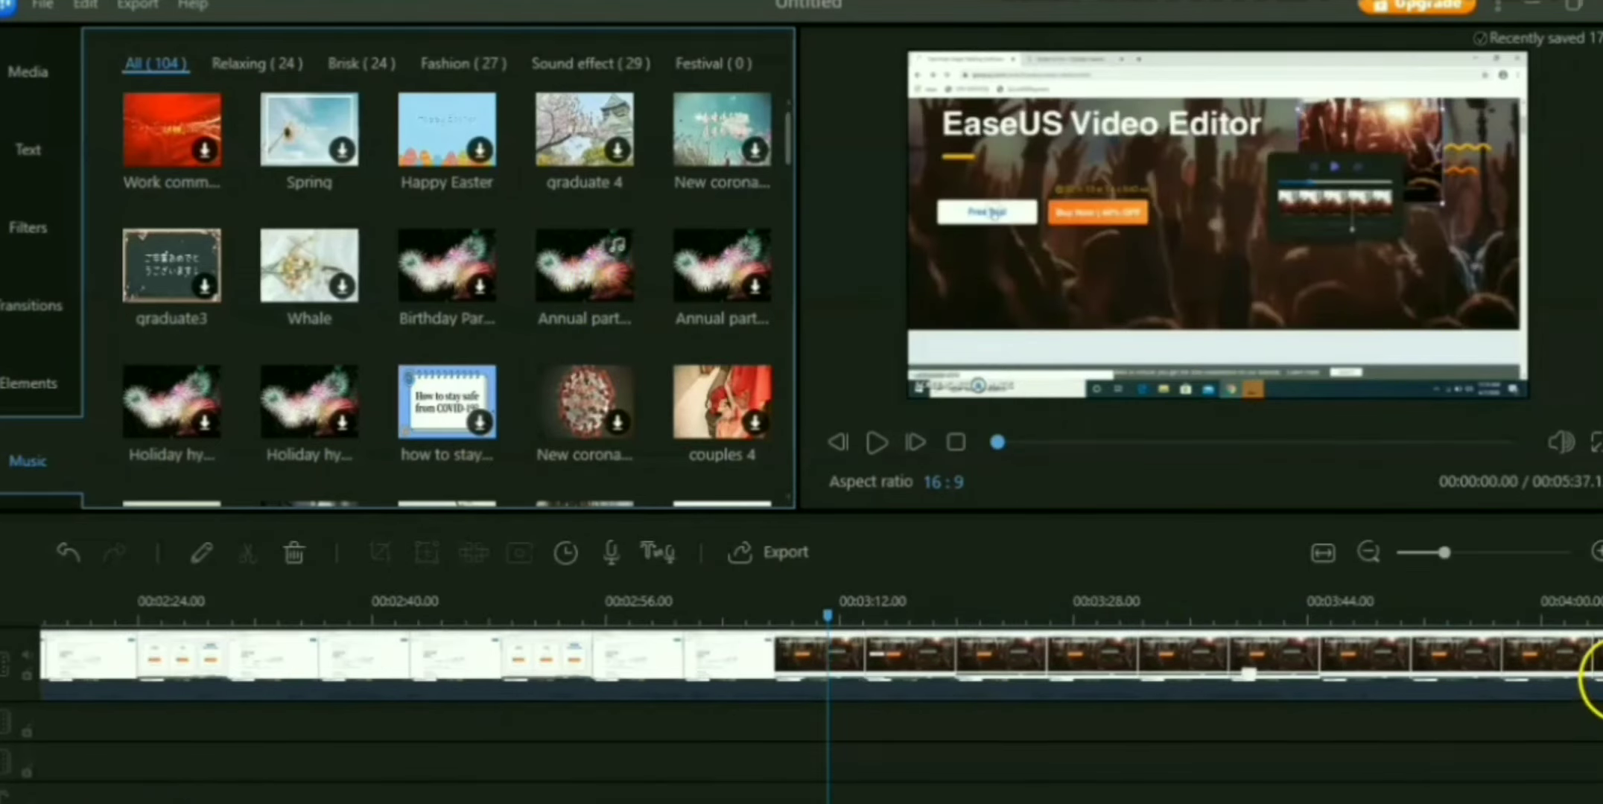
scroll(1594, 678, "down", 3)
scroll(801, 715, "down", 2)
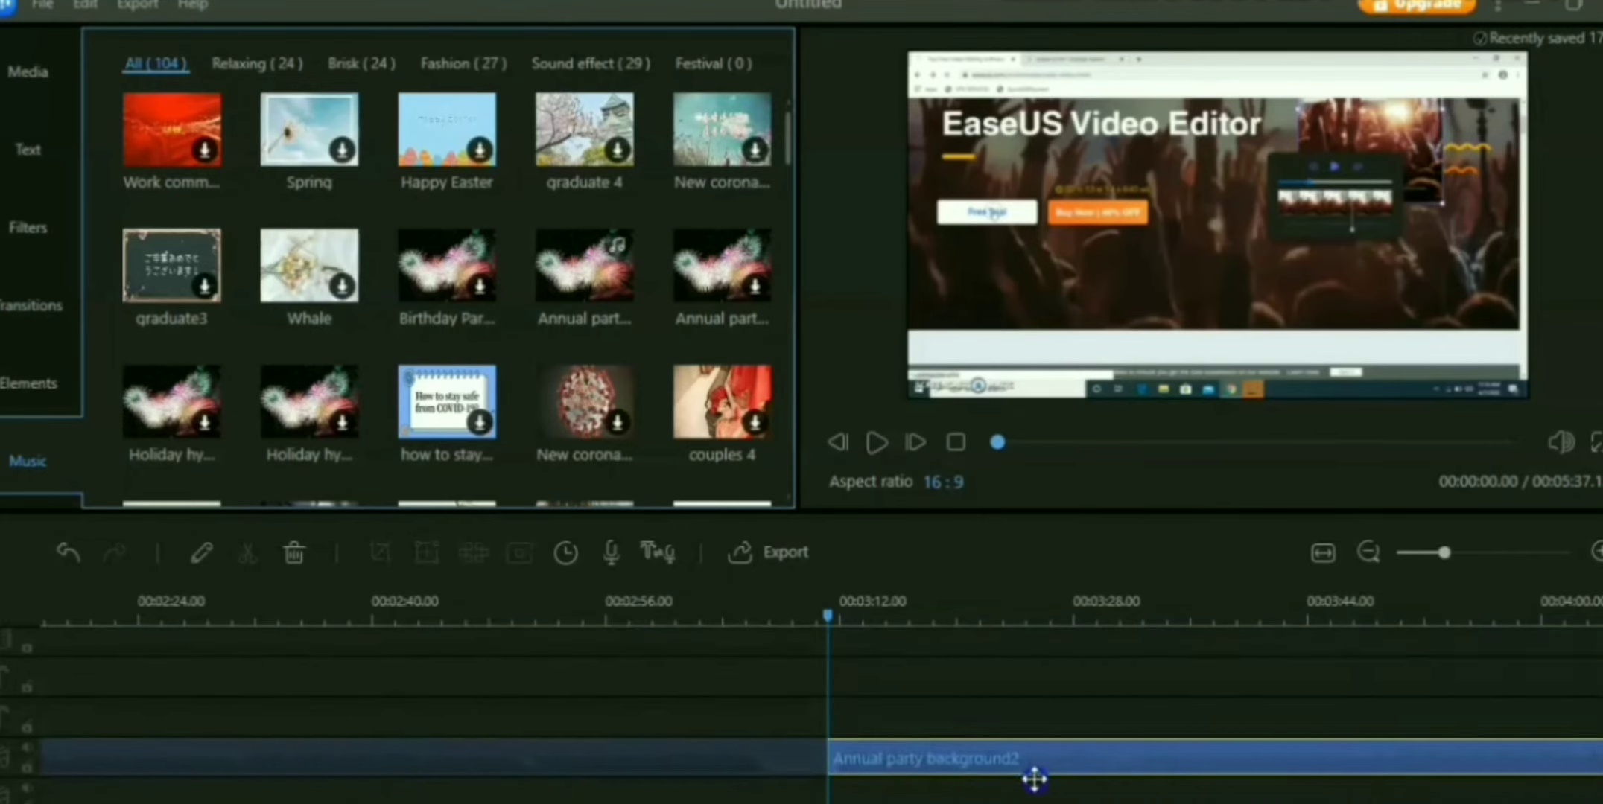
left_click_drag(747, 757, 103, 745)
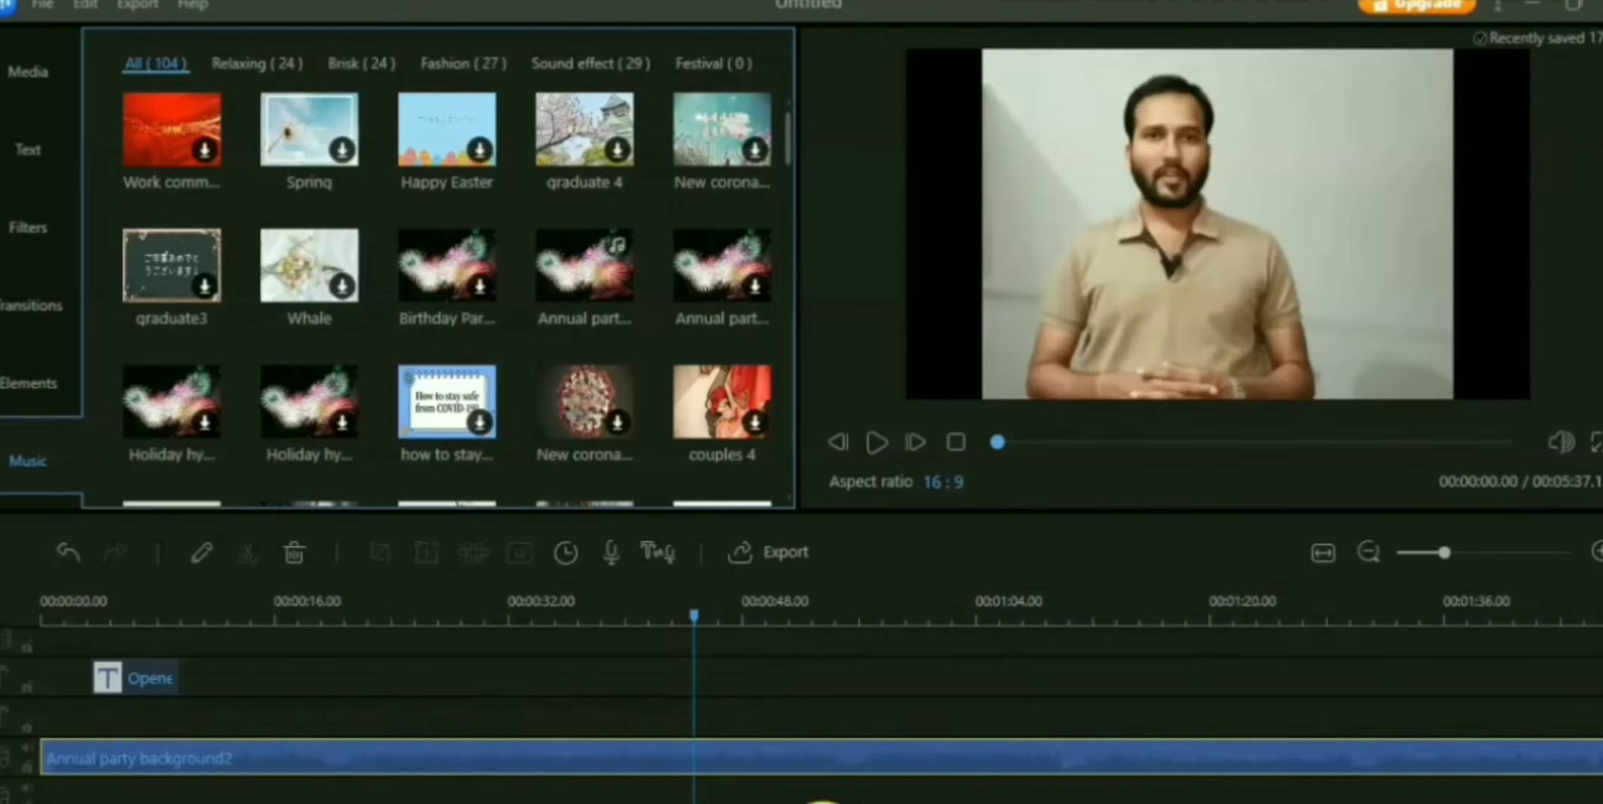
Shorten the Annual party background2 music so that it ends at about 00:01:31
scroll(858, 745, "right", 5)
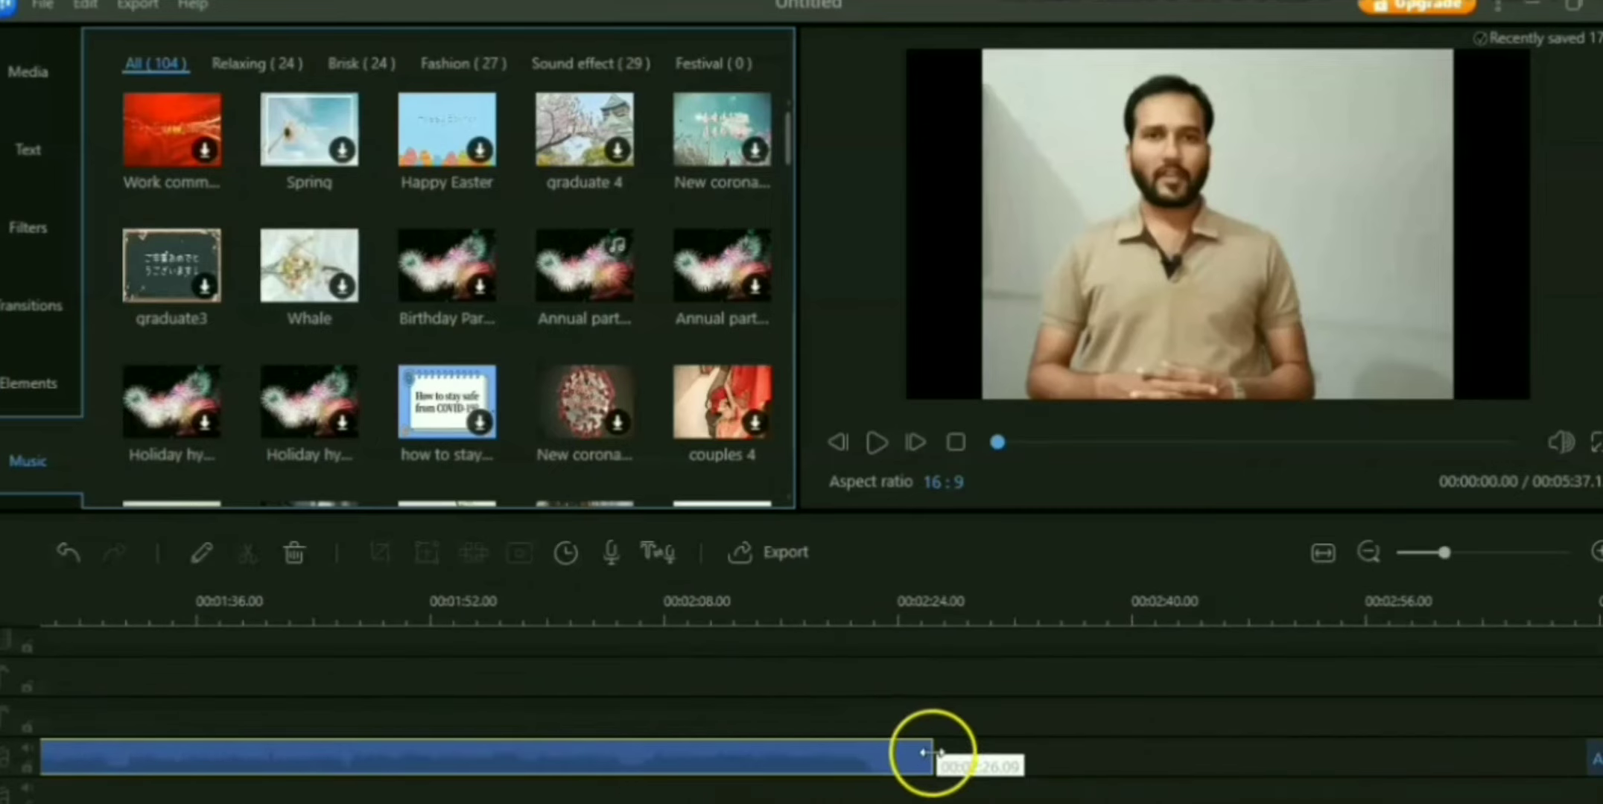
left_click_drag(924, 754, 128, 763)
scroll(547, 797, "left", 5)
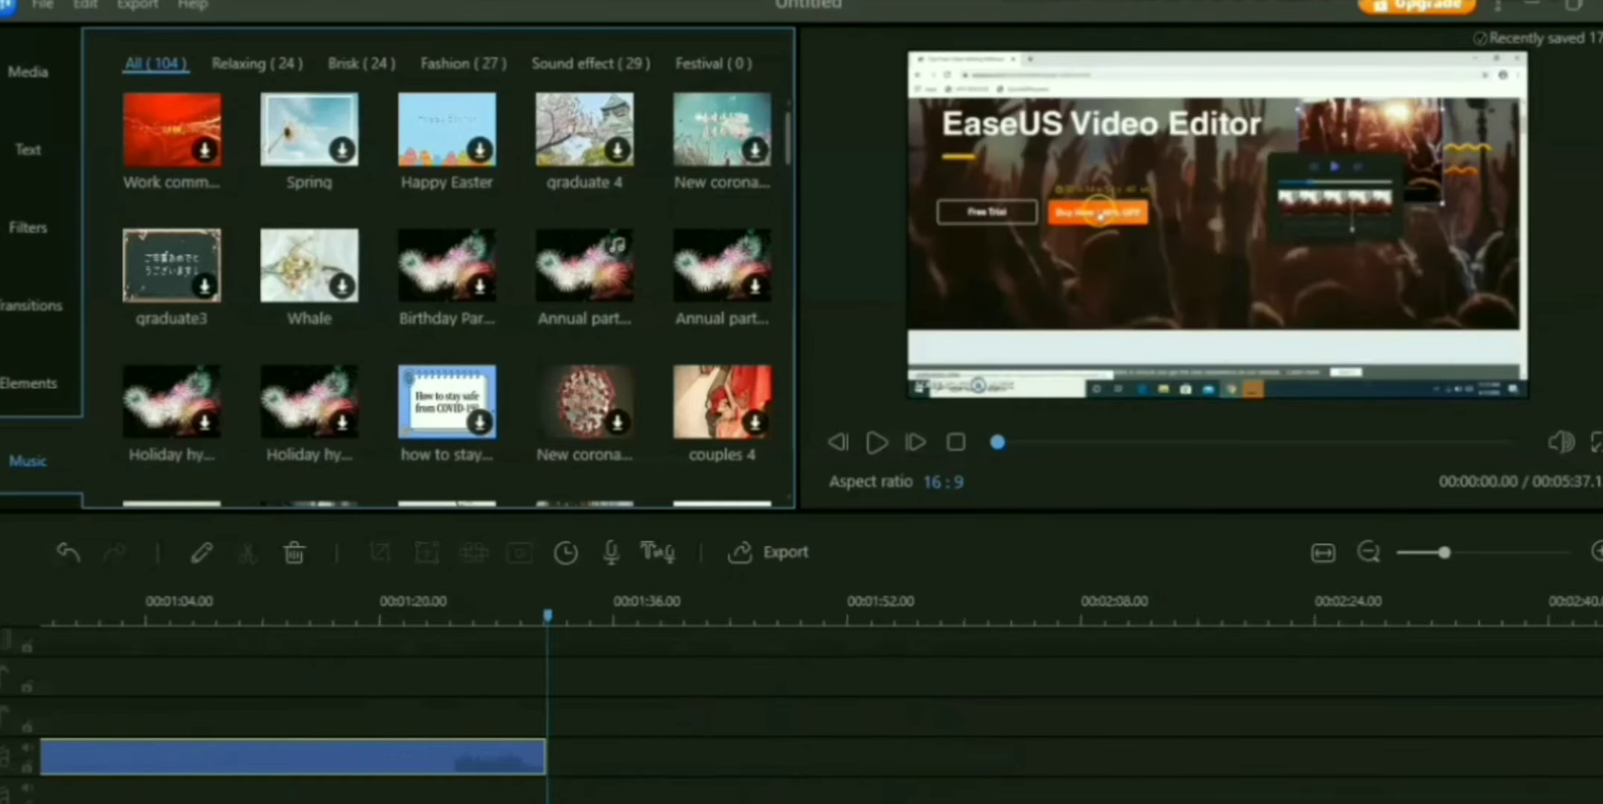
scroll(801, 708, "left", 2)
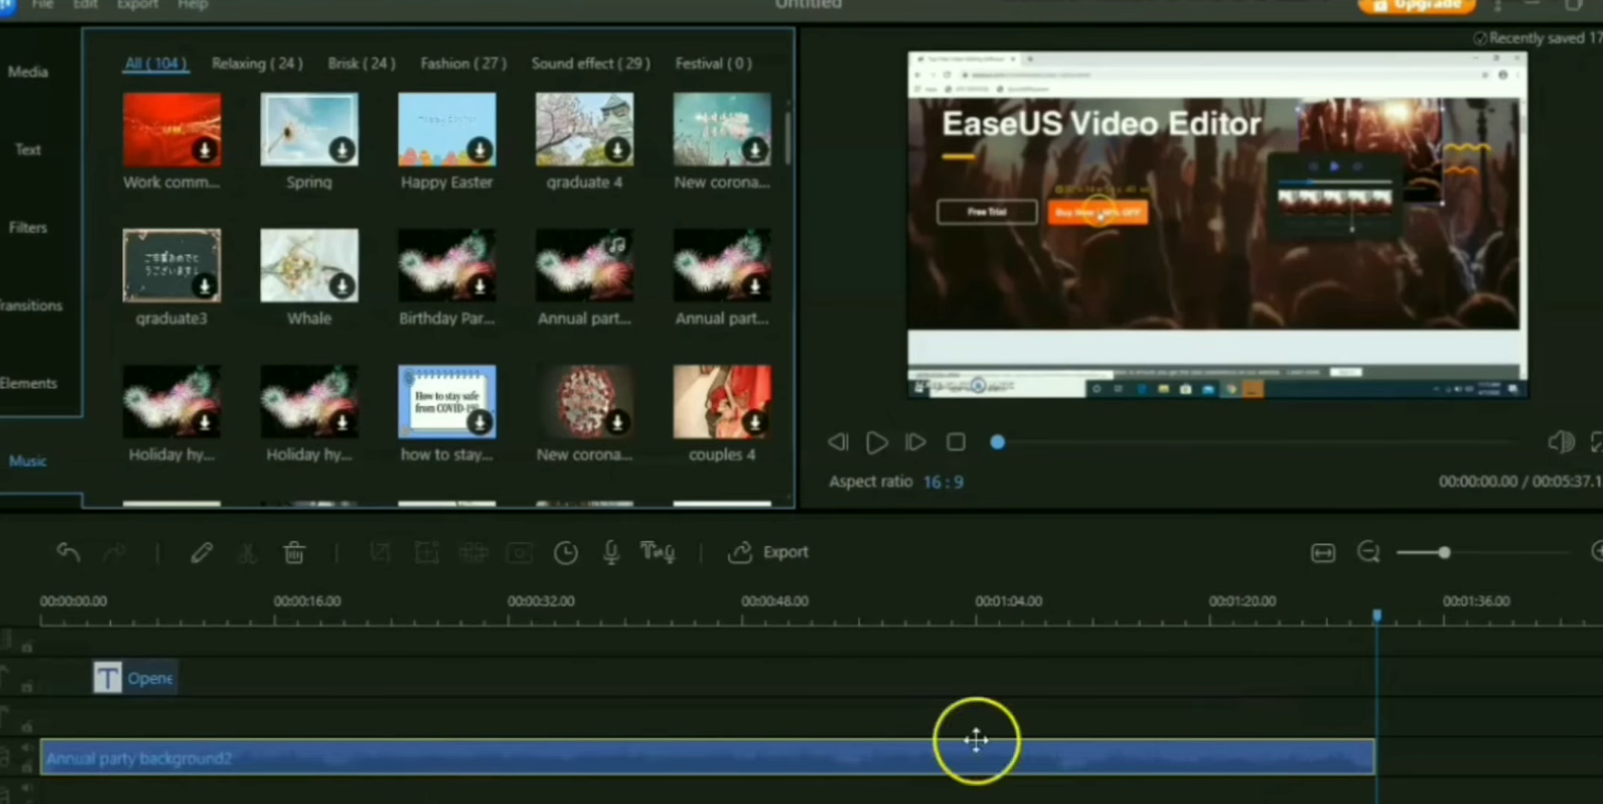
Preview the video with the background music and flower elements from 00:00:19.13 to 00:00:34.15
scroll(802, 715, "up", 3)
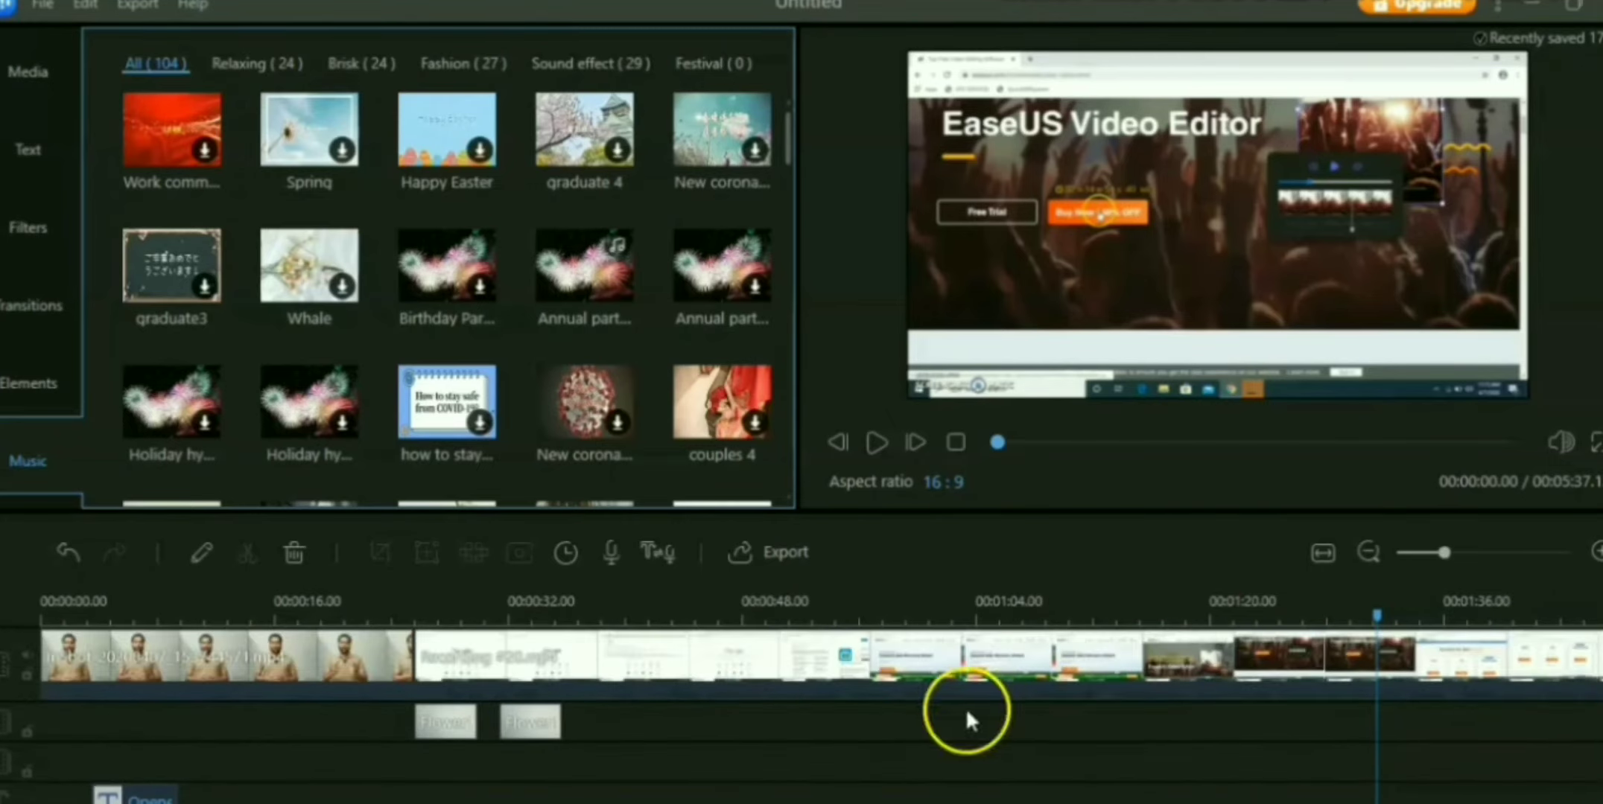
left_click(572, 658)
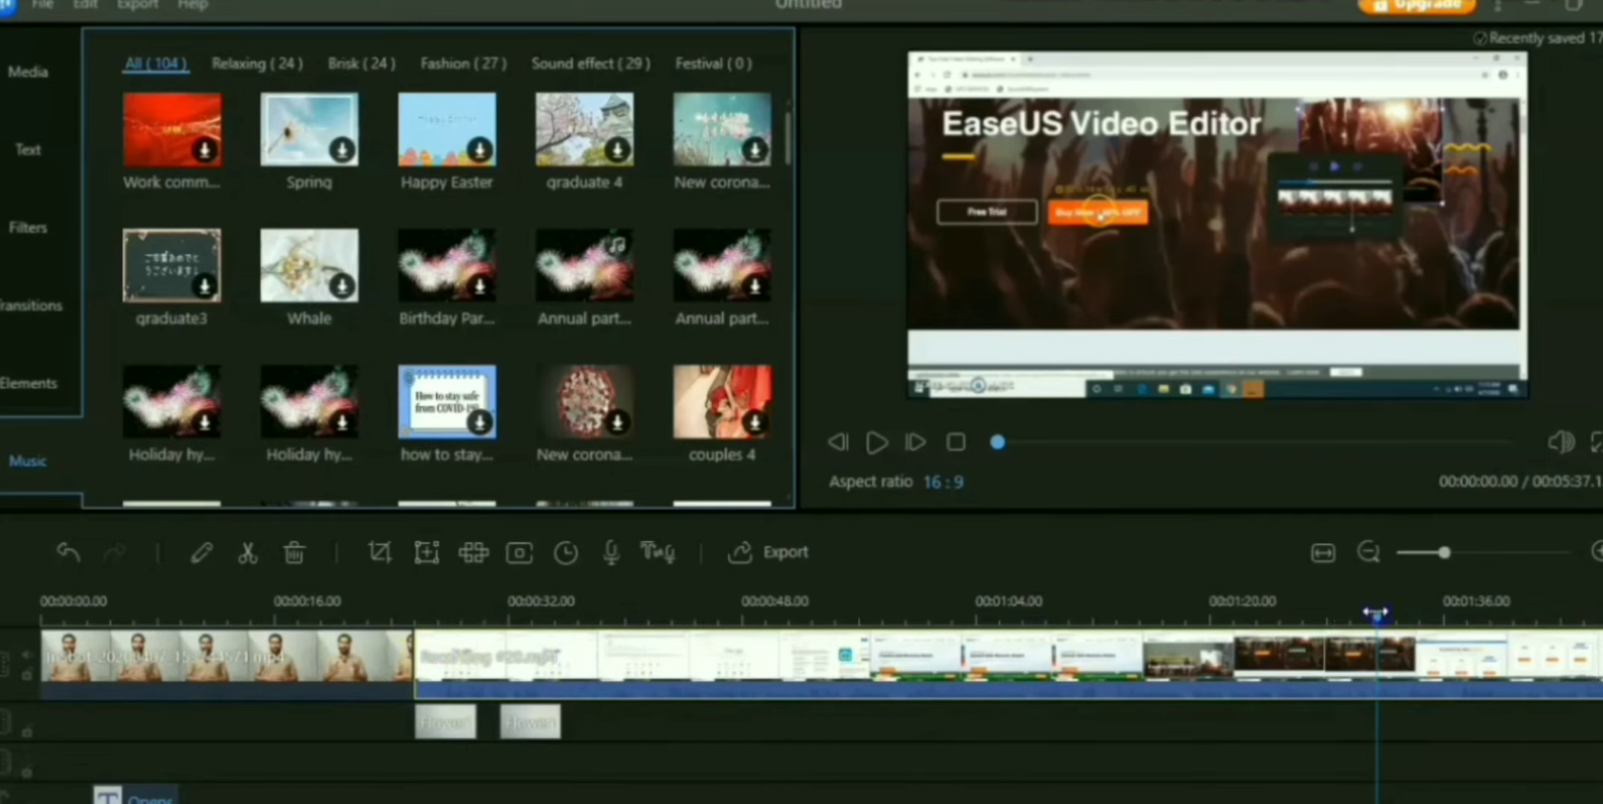
left_click_drag(1373, 606, 239, 614)
left_click_drag(239, 697, 330, 697)
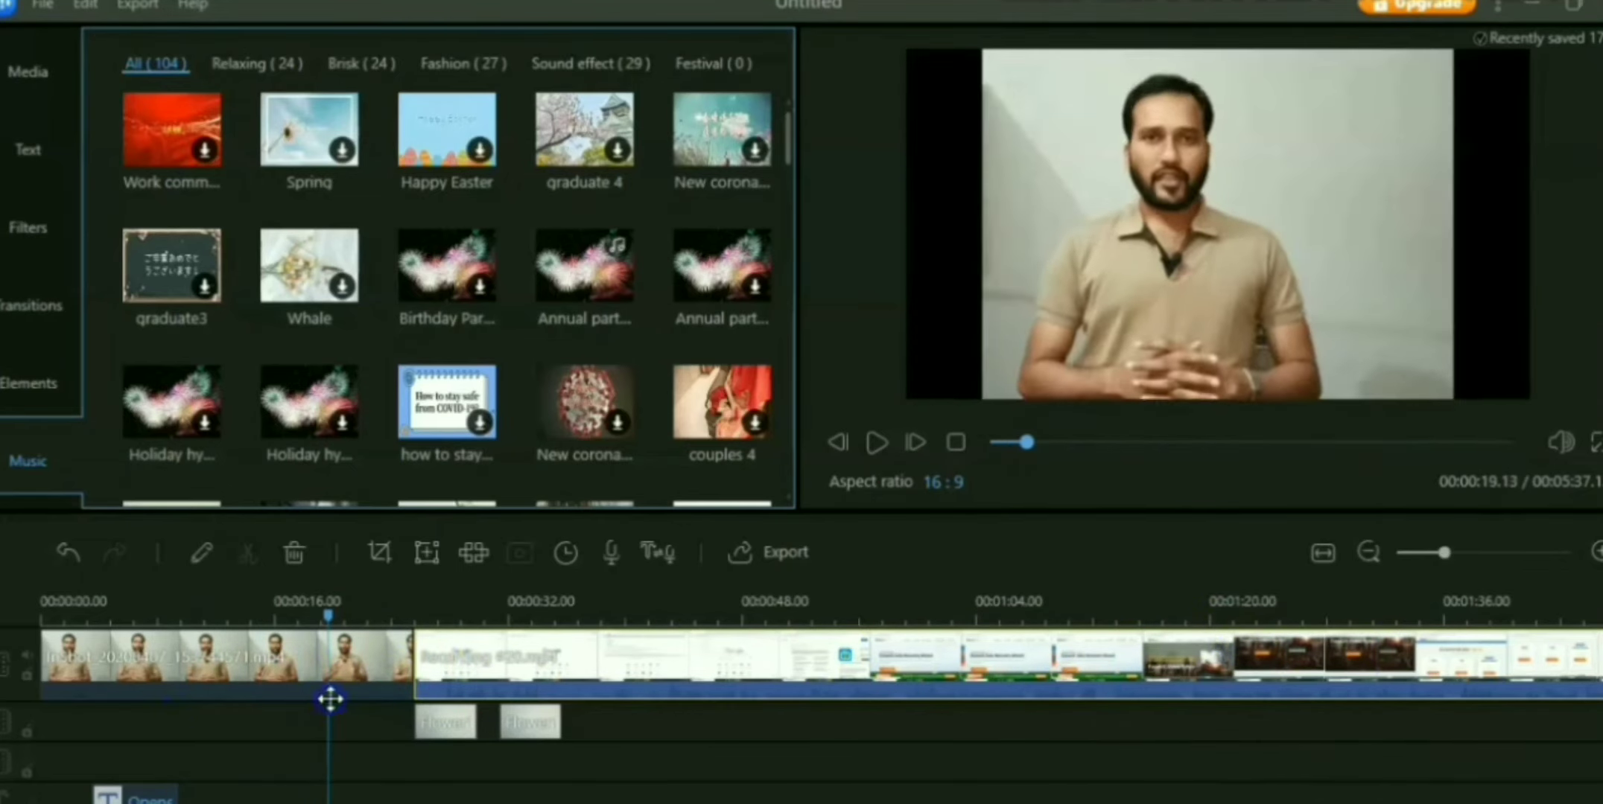
left_click(877, 445)
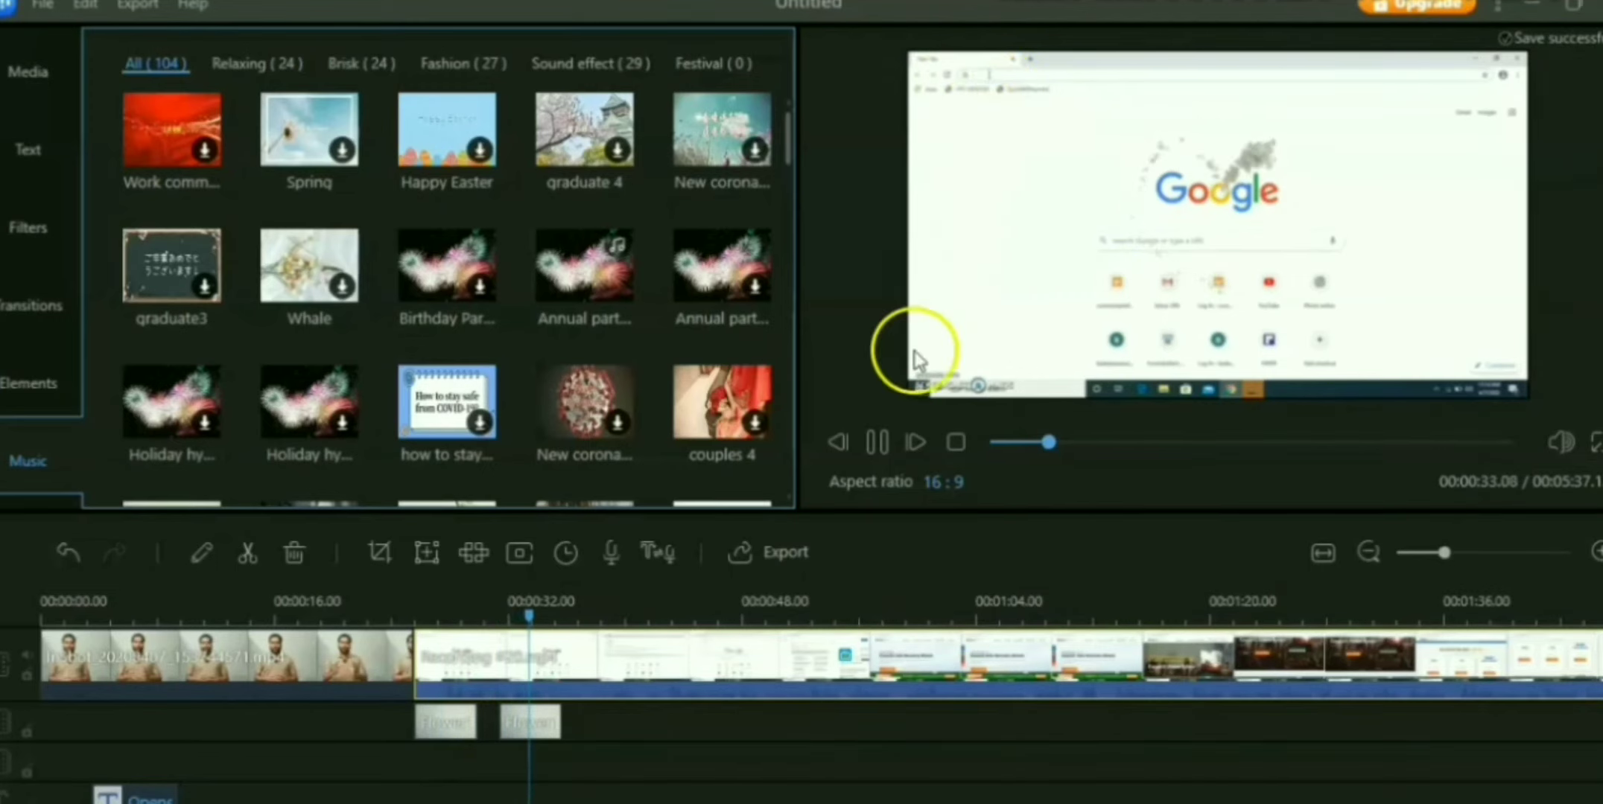
left_click(879, 444)
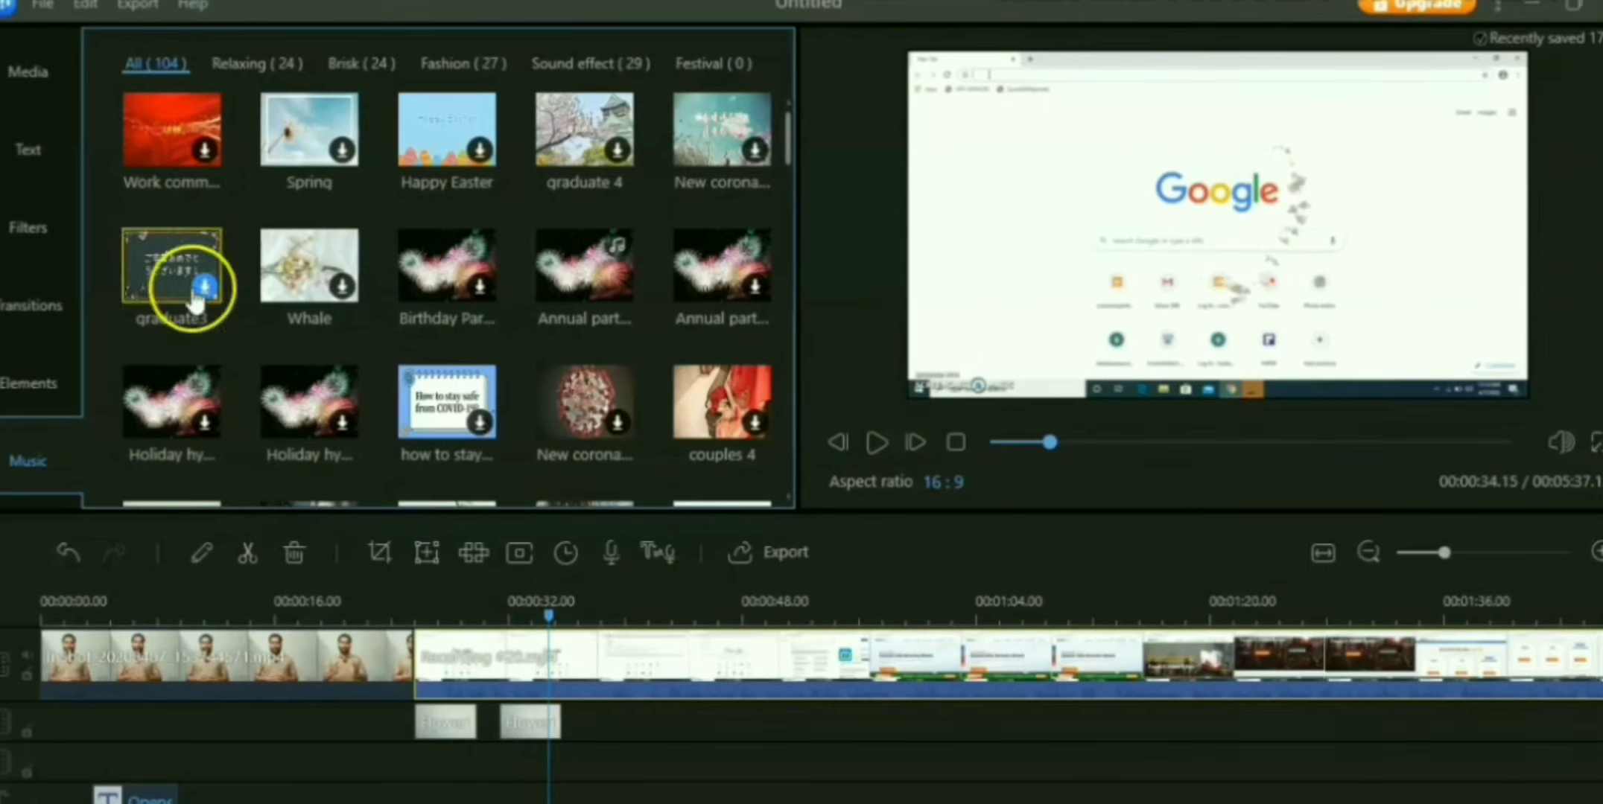
Add a zoom effect to the Recording clip at about 00:00:35 with the zoom area in the frame's upper-left corner
left_click(427, 553)
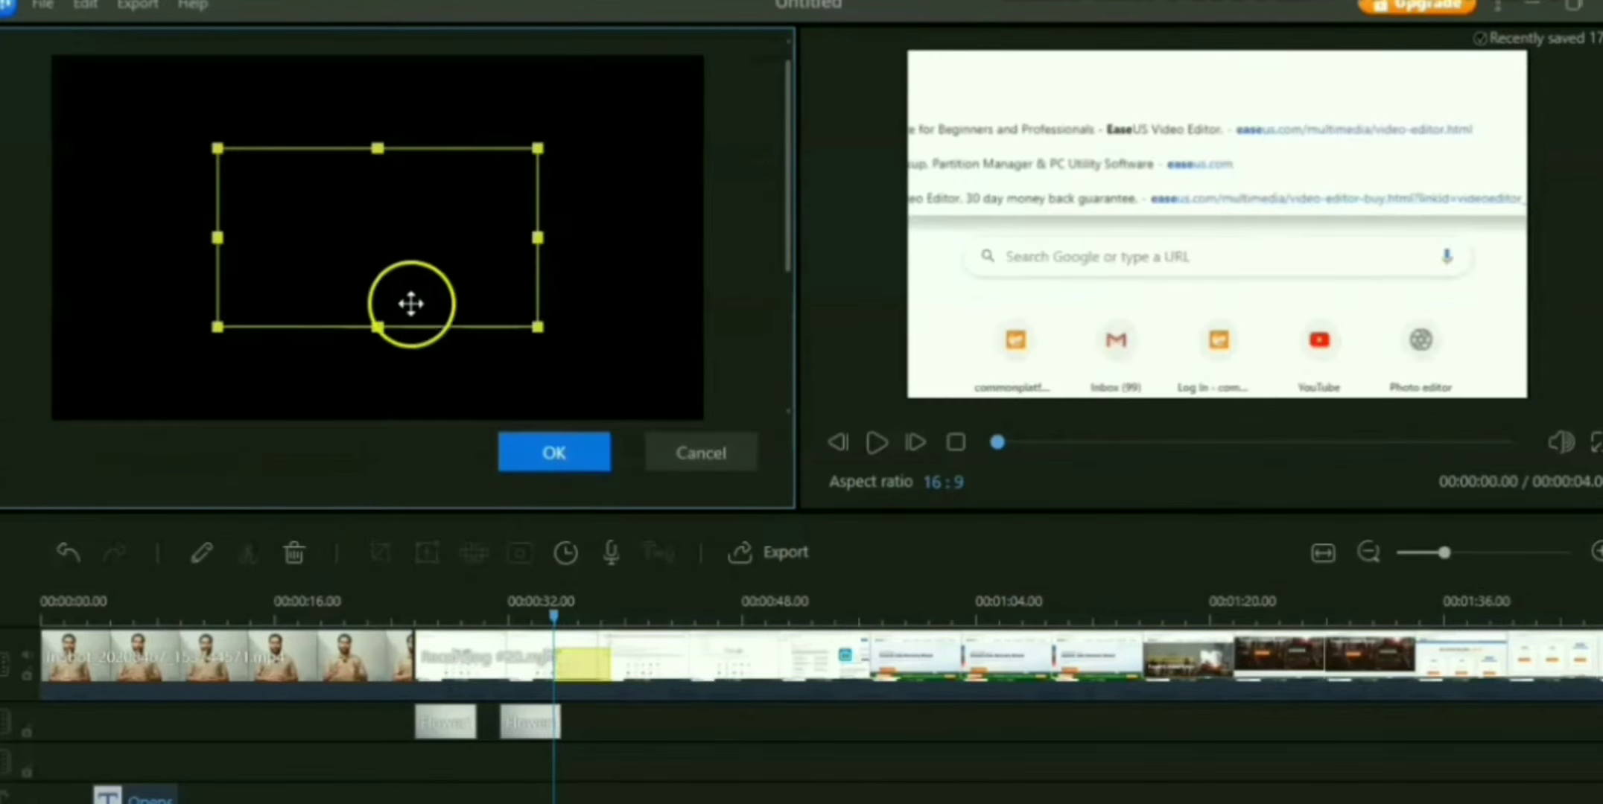
left_click_drag(411, 255, 157, 158)
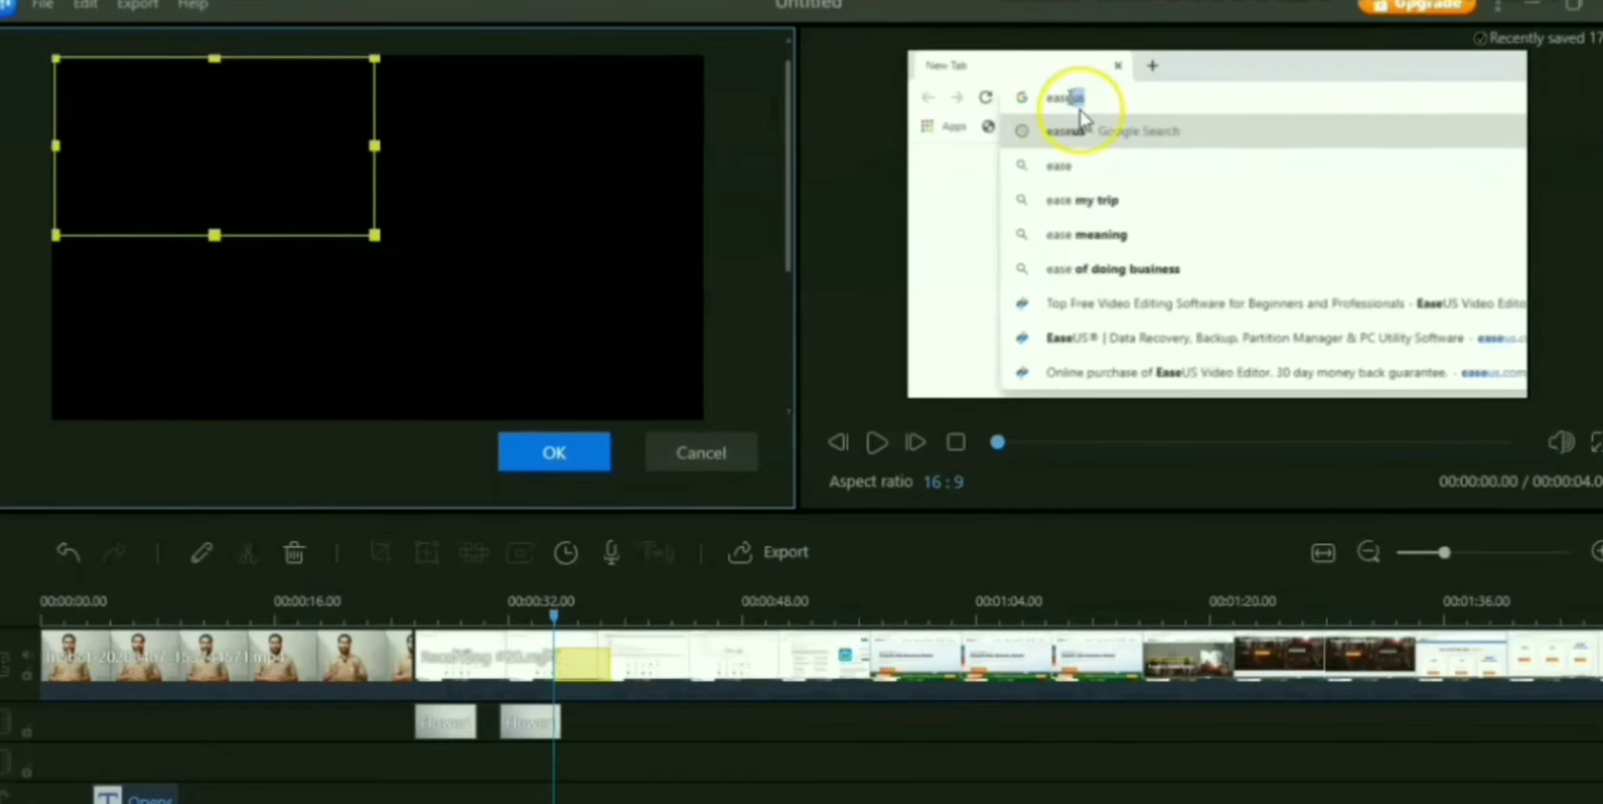
left_click(541, 456)
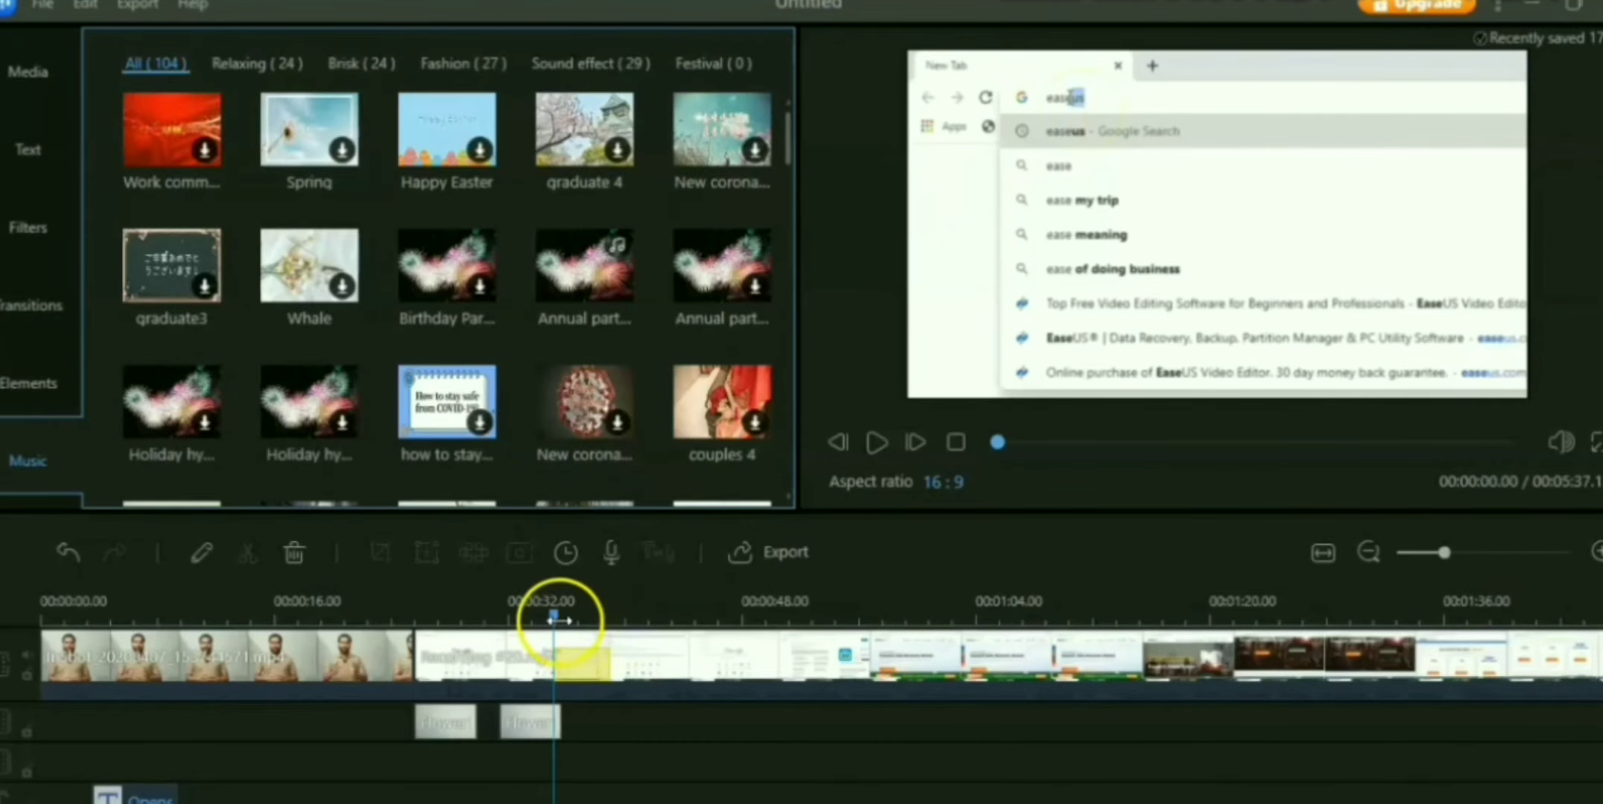
Preview the zoom effect on the timeline from 00:00:32.15 to 00:00:40.15
left_click_drag(556, 616, 519, 617)
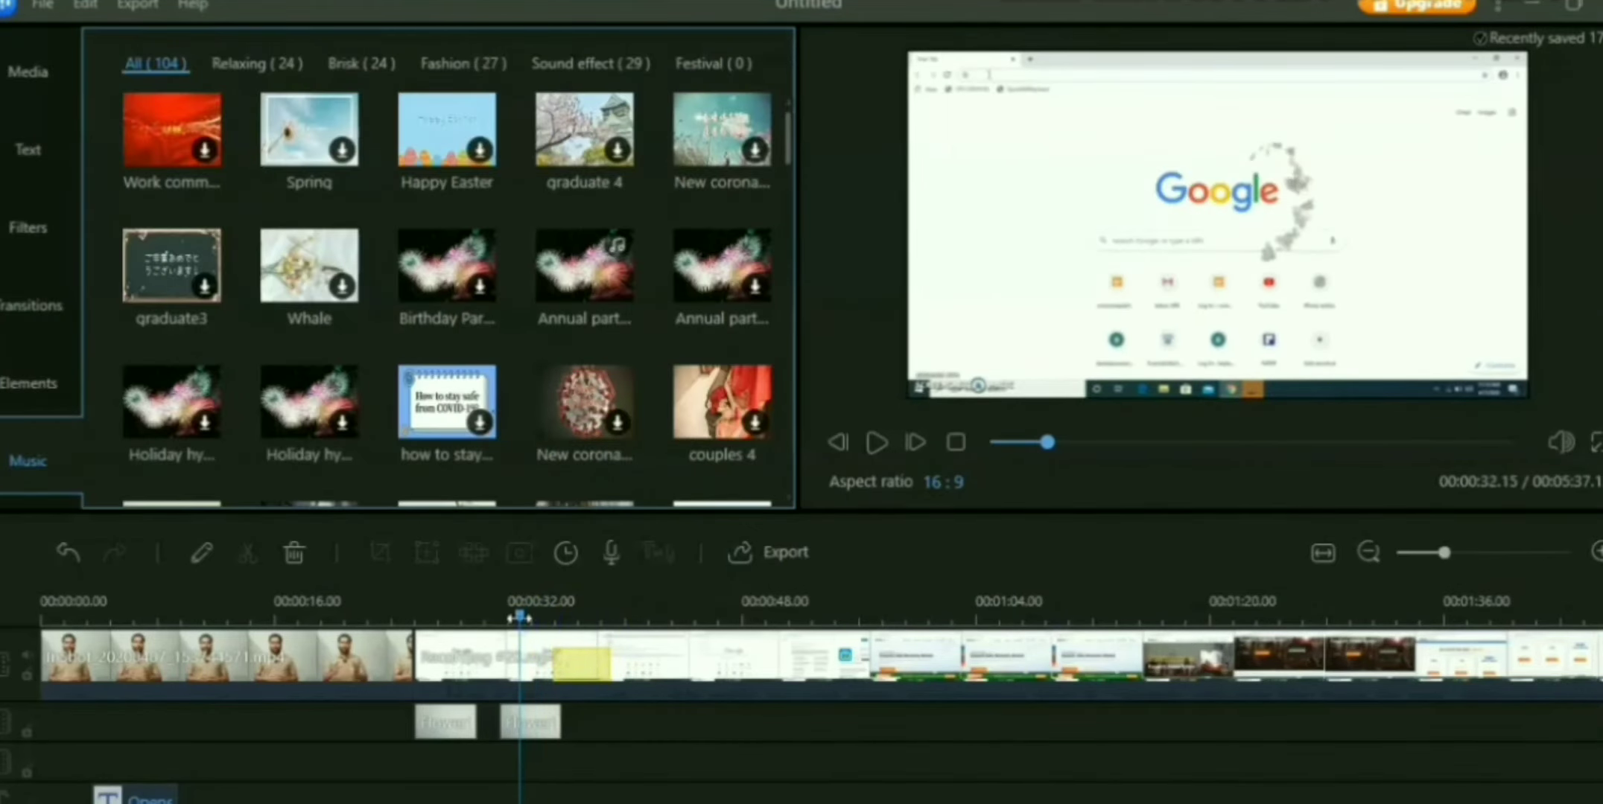
left_click(877, 445)
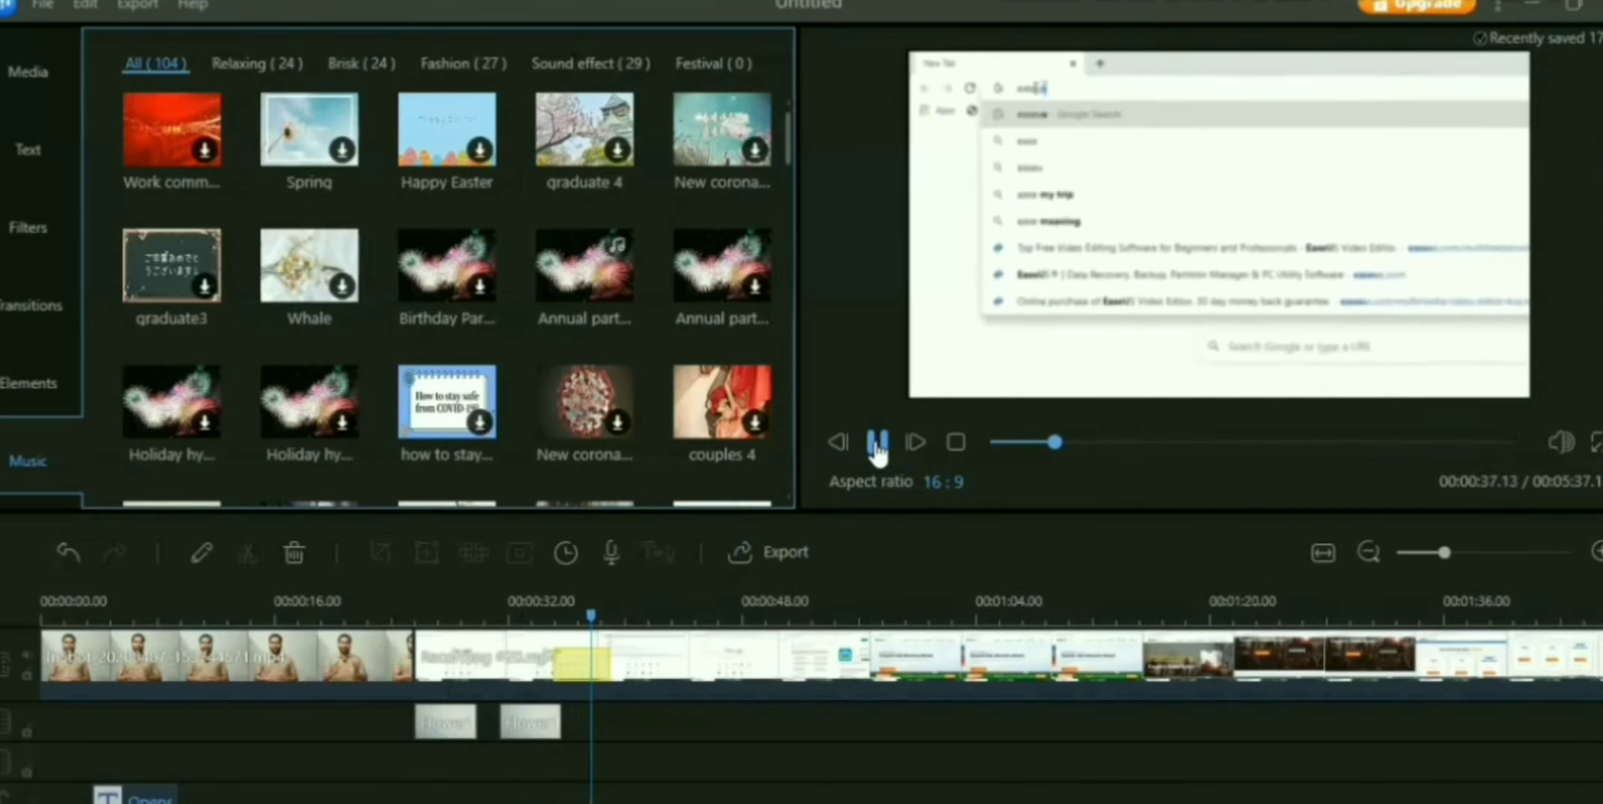
left_click(878, 445)
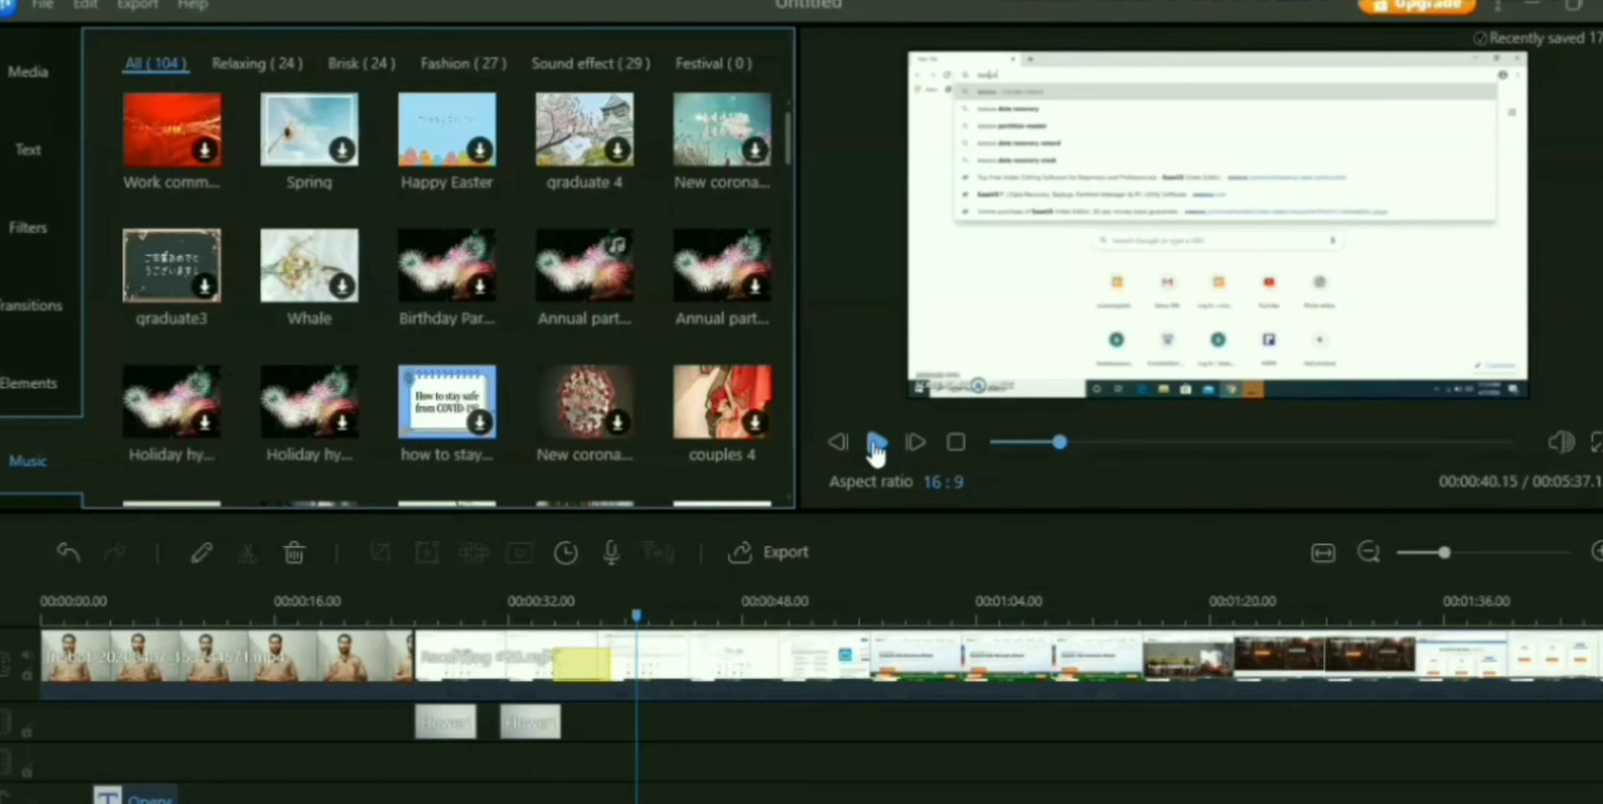
Set up a video export named with the presenter's first name plus "demo video" and choose the Desktop as output folder
left_click(129, 2)
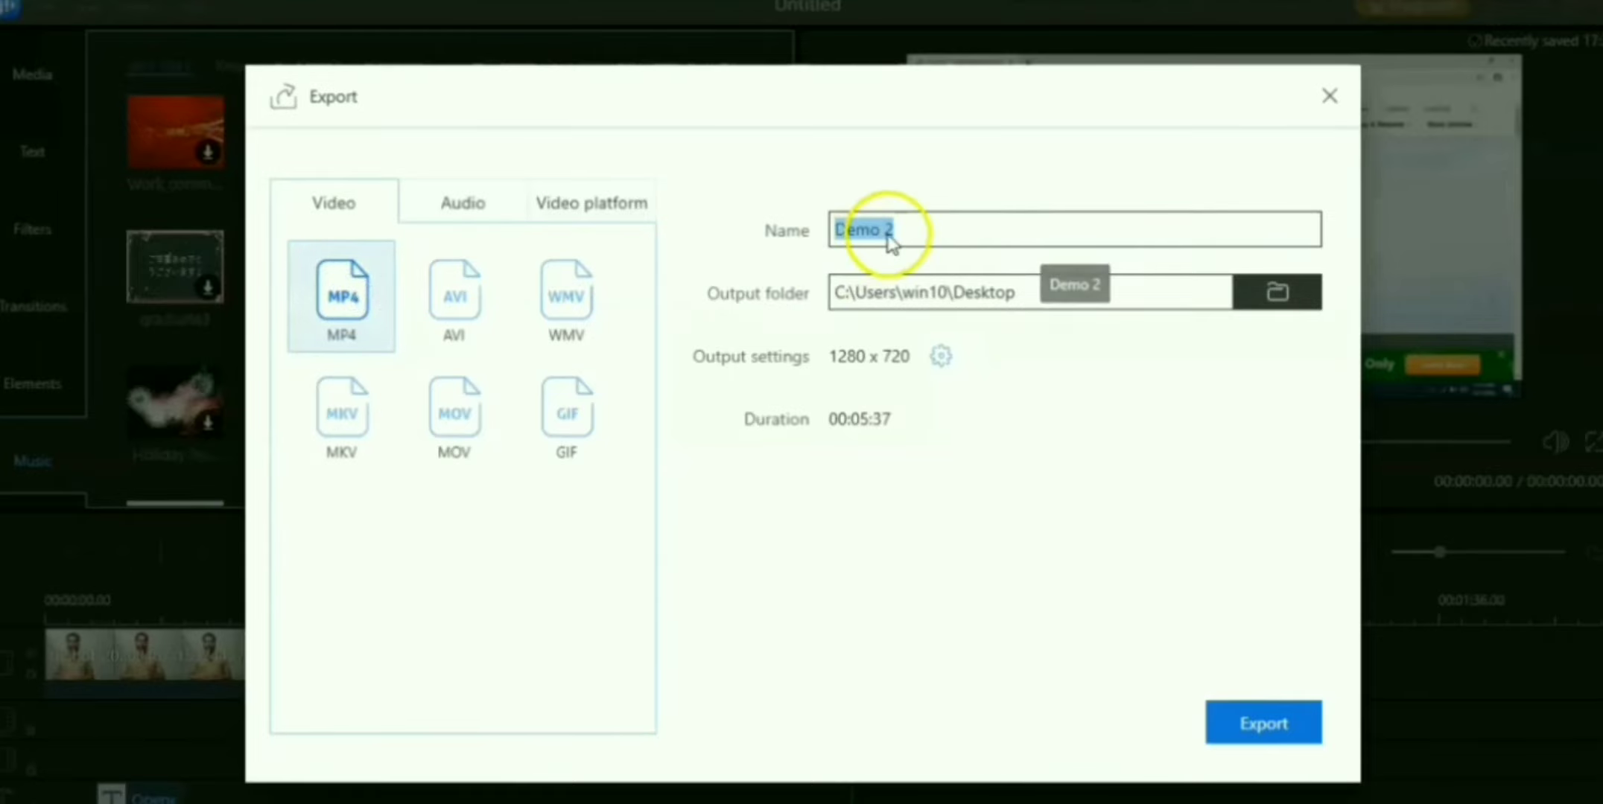
left_click(913, 233)
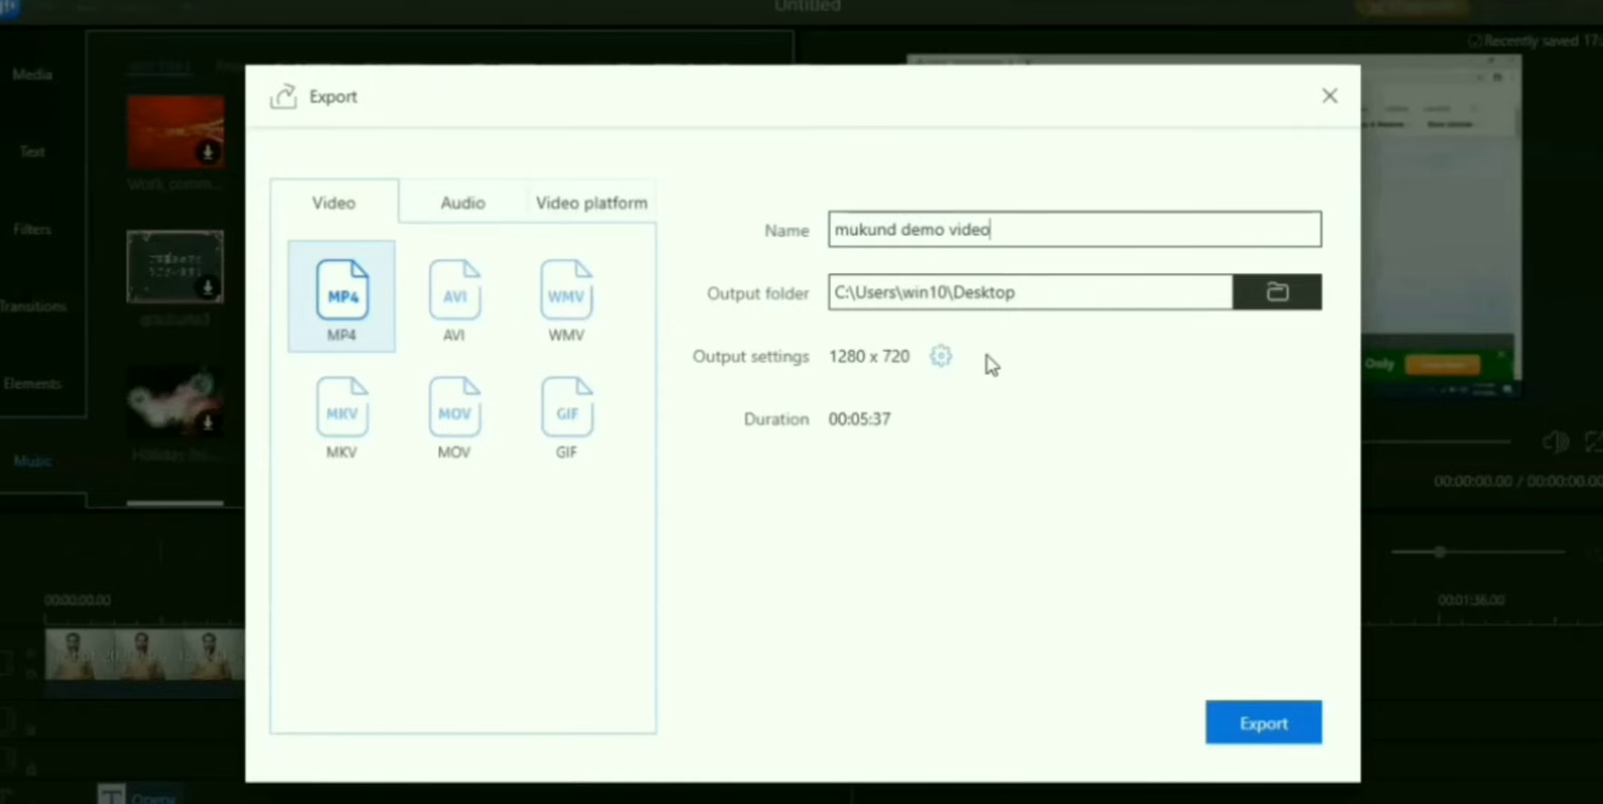
left_click(1274, 292)
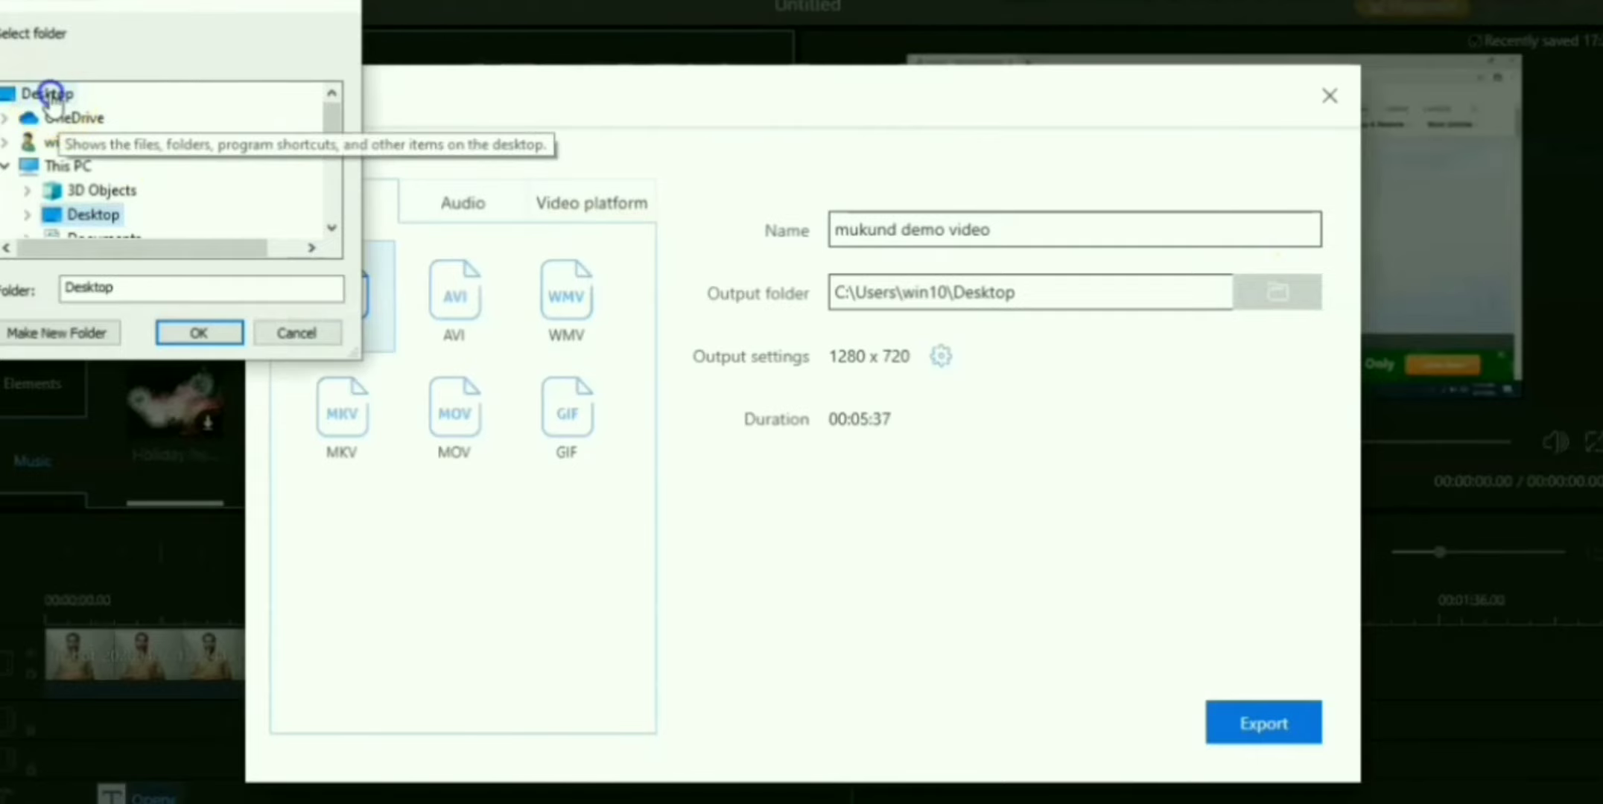
left_click(198, 333)
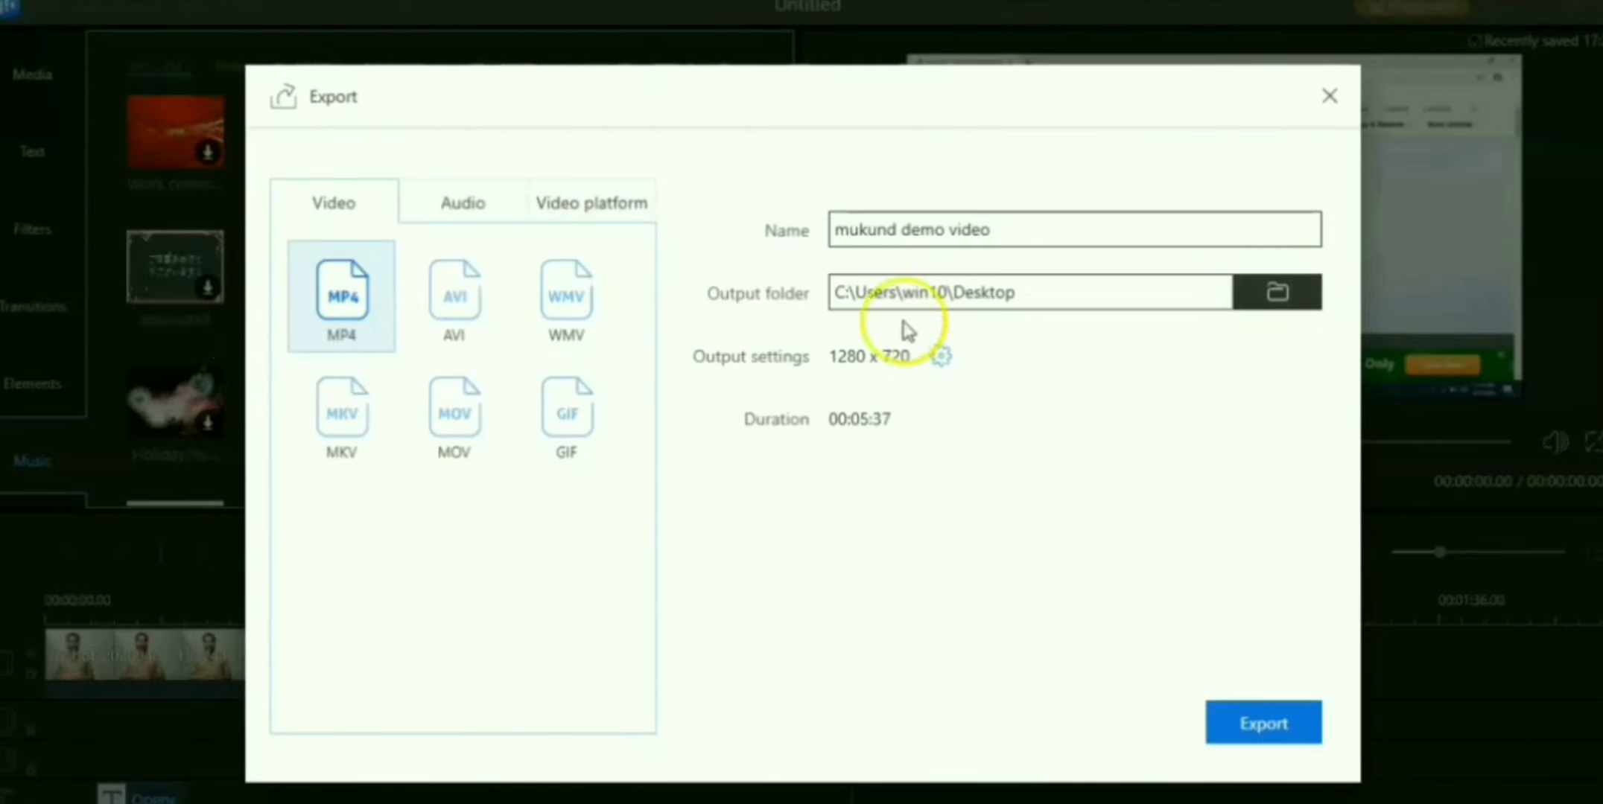
Confirm the output settings with the 1280 x 720 resolution and start the MP4 export in evaluation mode without activating the program
left_click(937, 359)
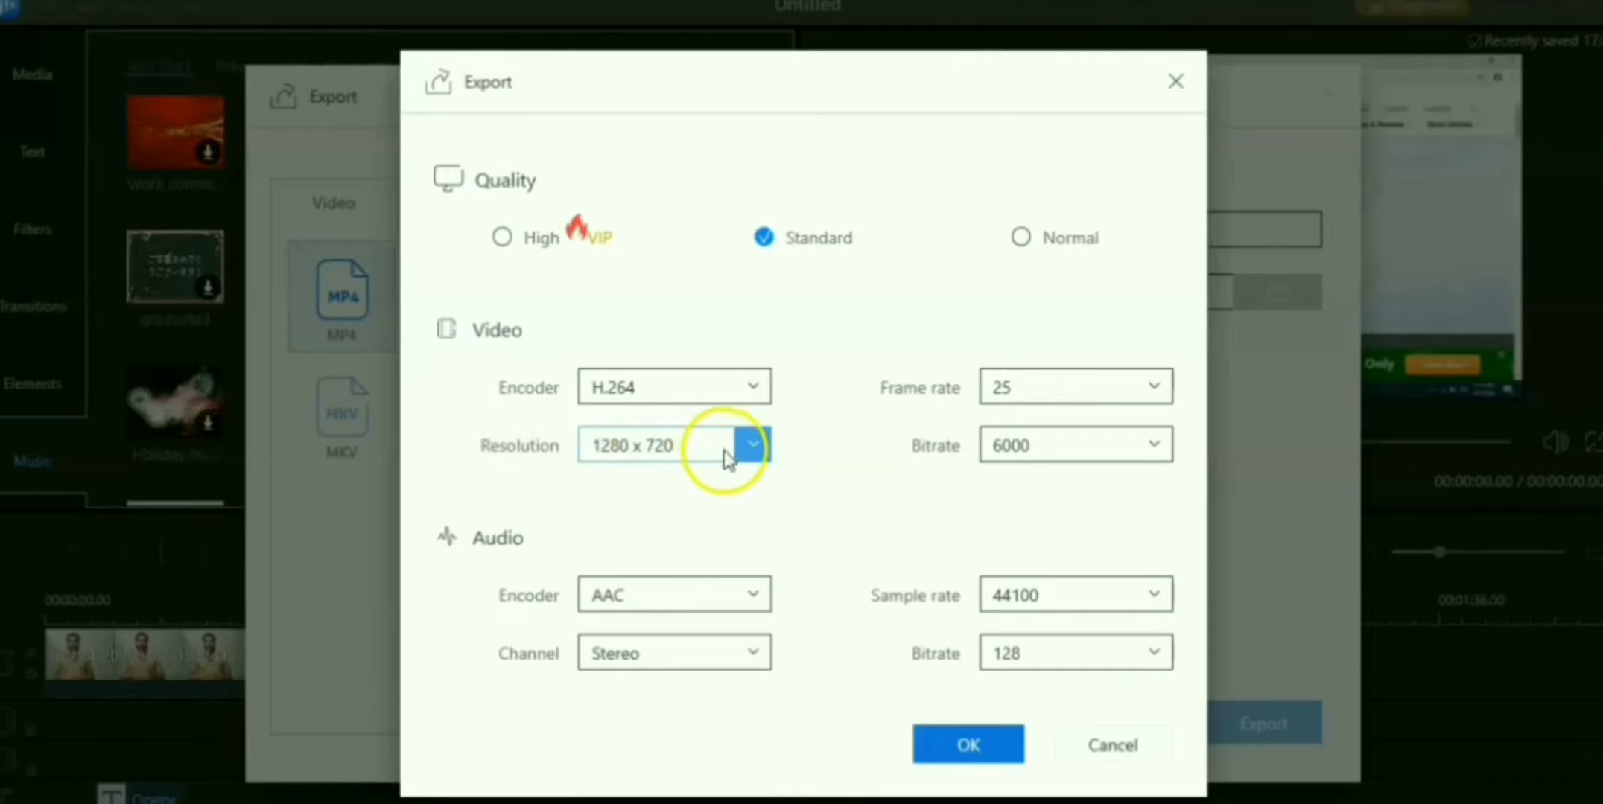
left_click(749, 450)
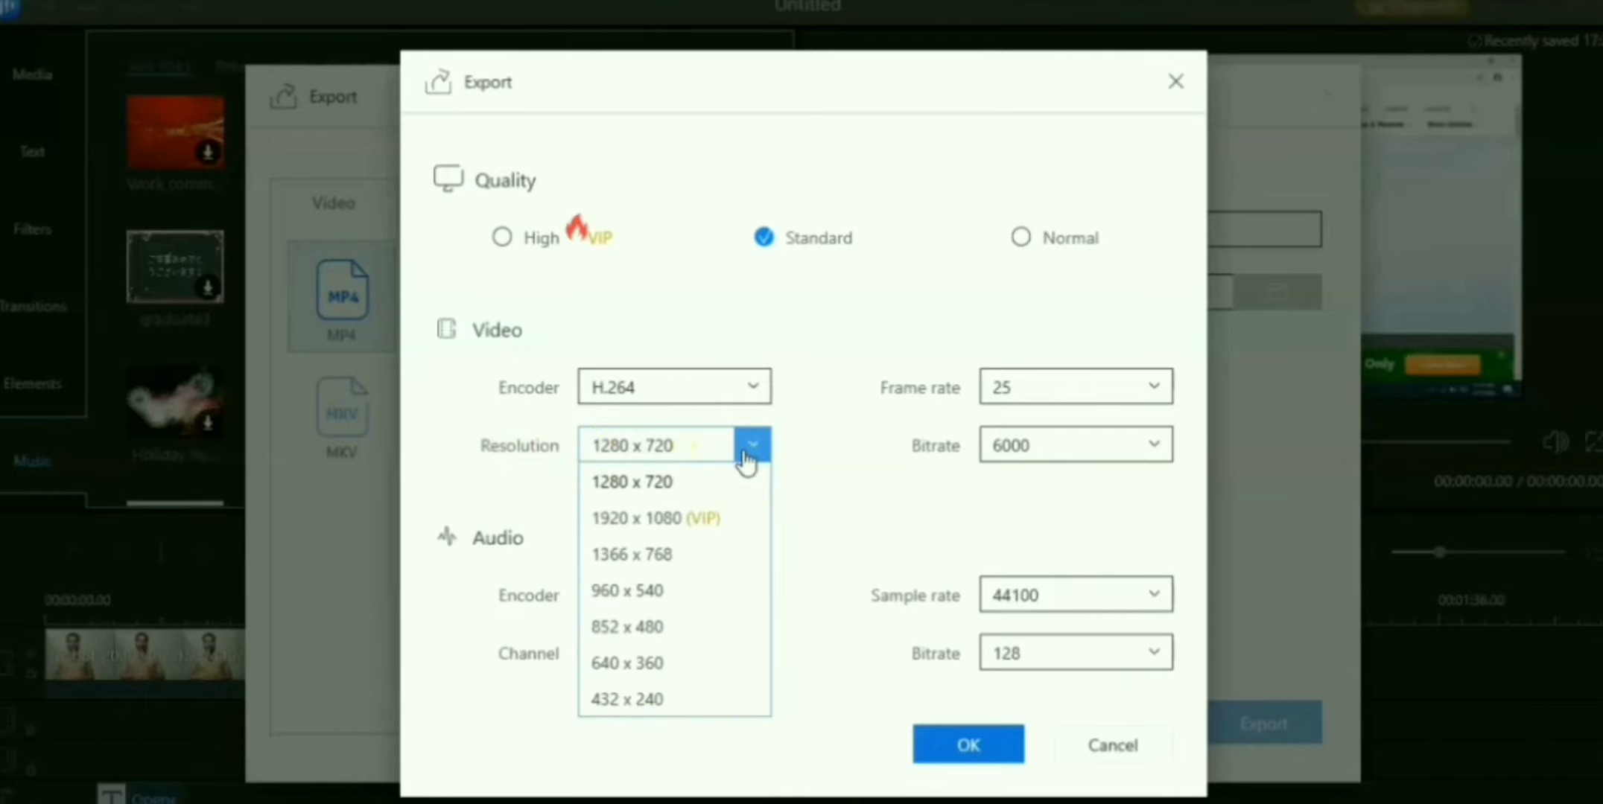
left_click(797, 484)
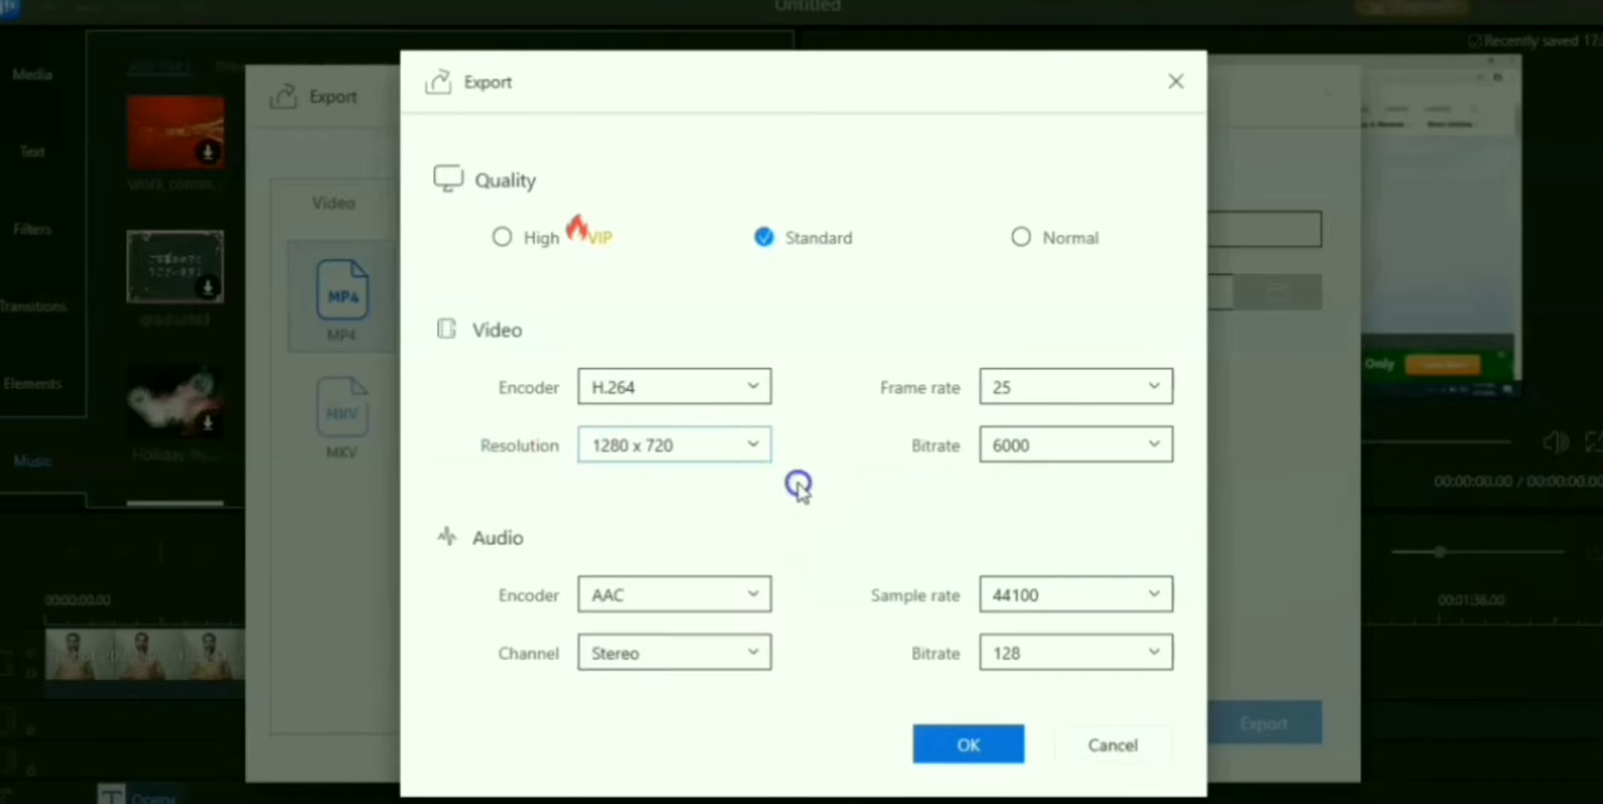
left_click(977, 743)
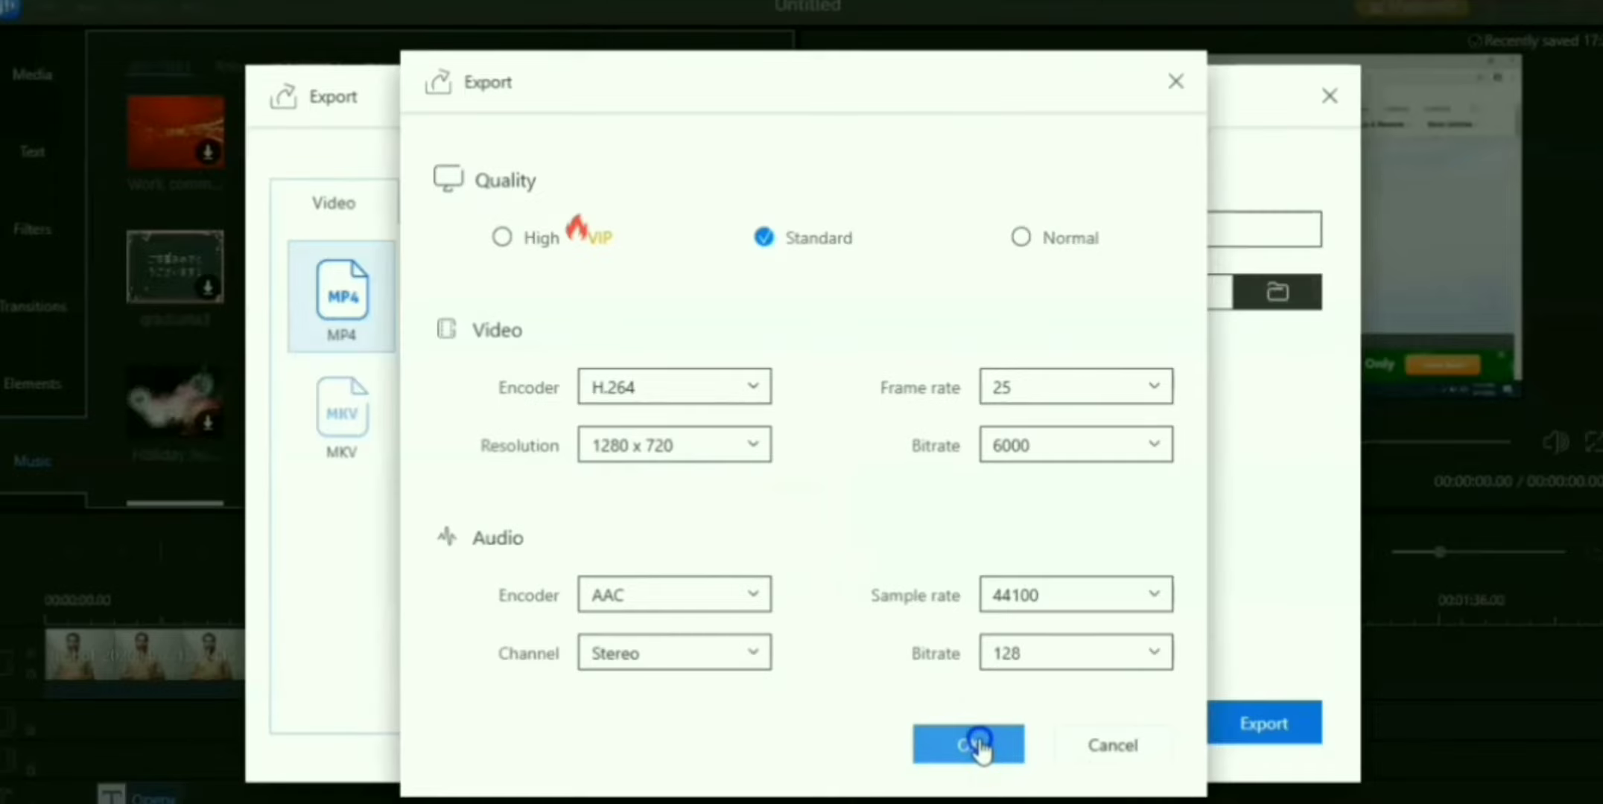
left_click(1273, 733)
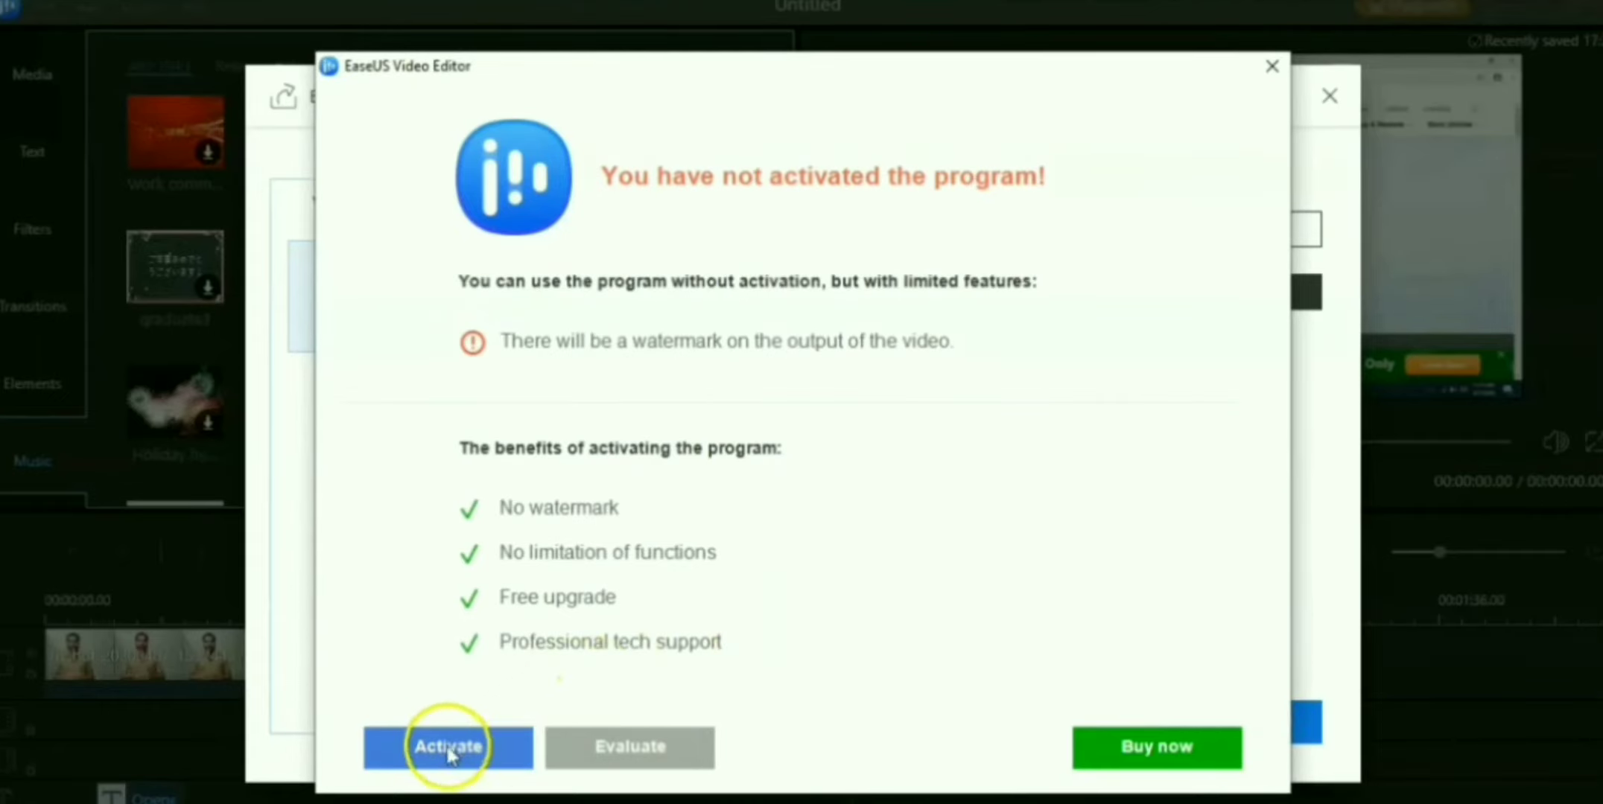
left_click(620, 751)
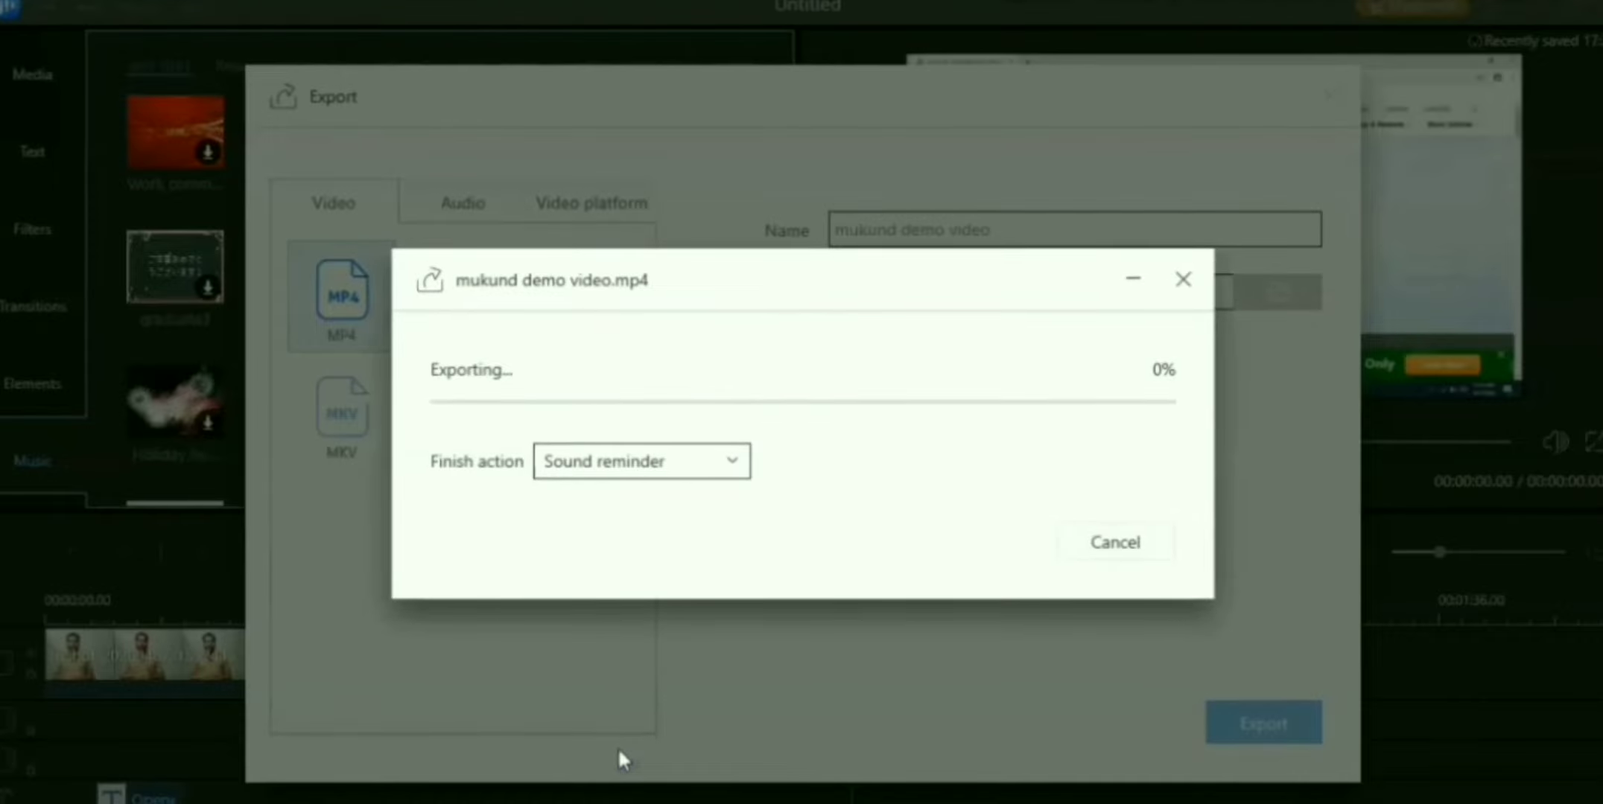